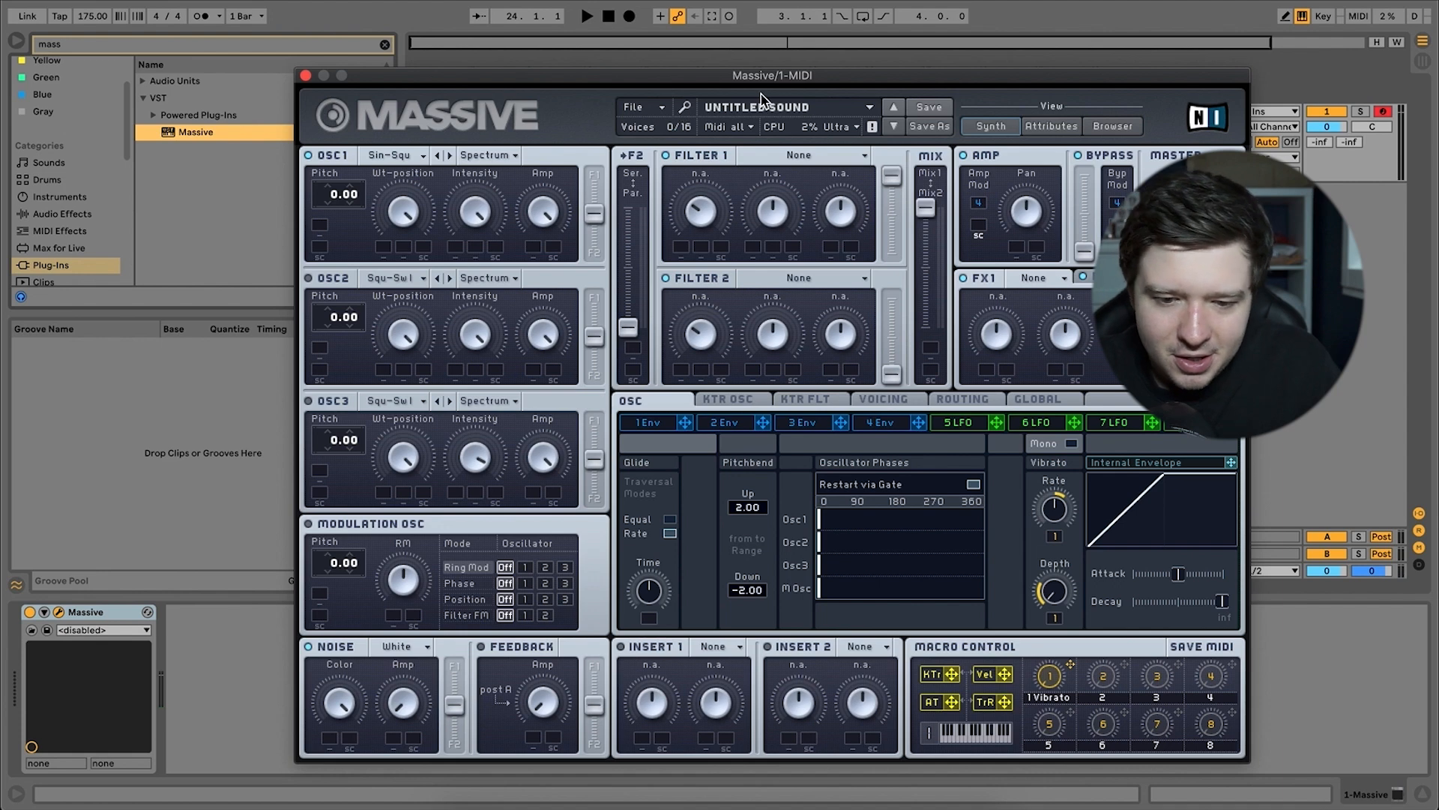
Set Massive's Filter 1 to the Daft type.
{"action": "left_click", "coordinate": [812, 159]}
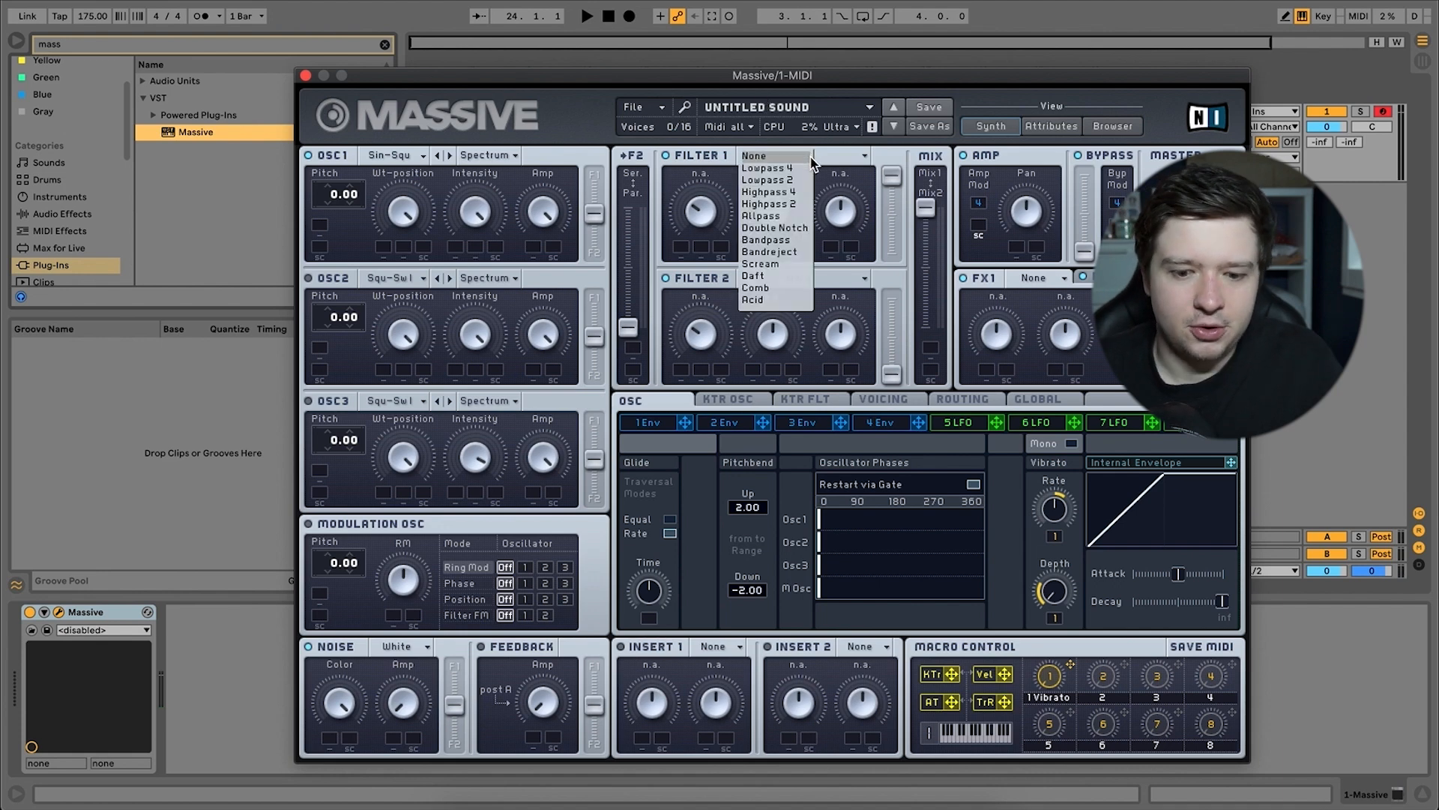
{"action": "left_click", "coordinate": [780, 278]}
{"action": "left_click_drag", "start_coordinate": [802, 81], "coordinate": [671, 52]}
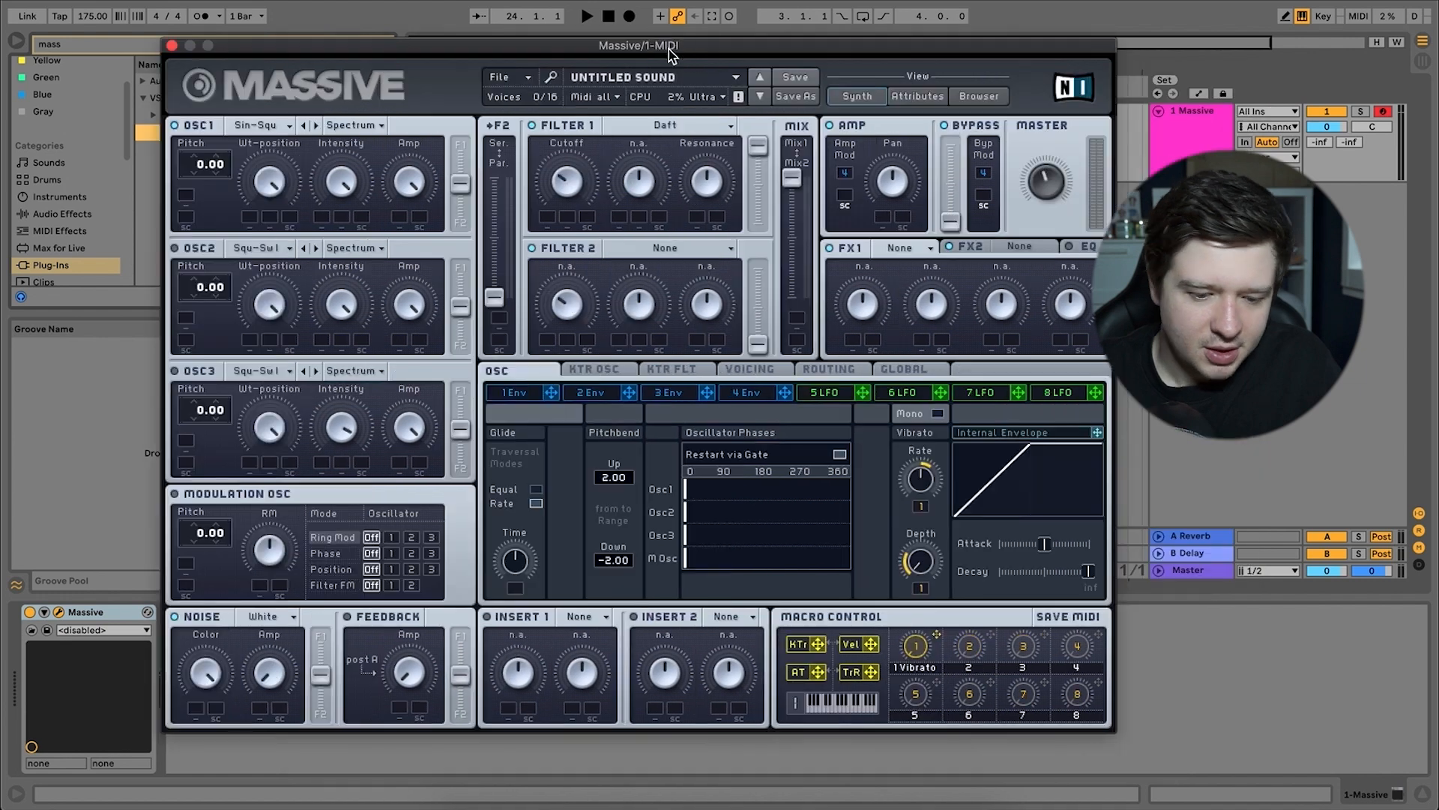
Load Sample & Hold into Insert 1 and Dimension Expander into FX1.
{"action": "left_click", "coordinate": [589, 626]}
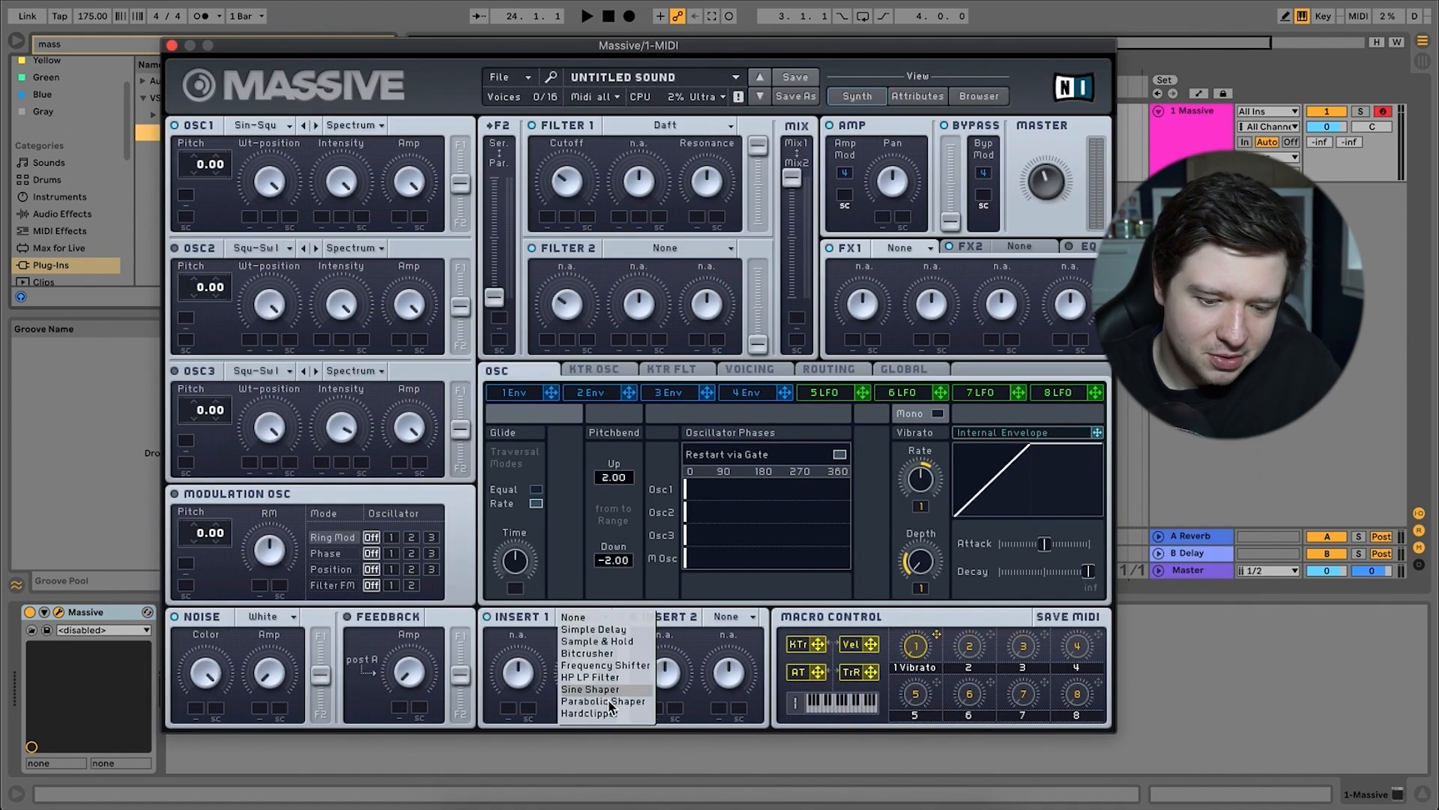
{"action": "left_click", "coordinate": [609, 641]}
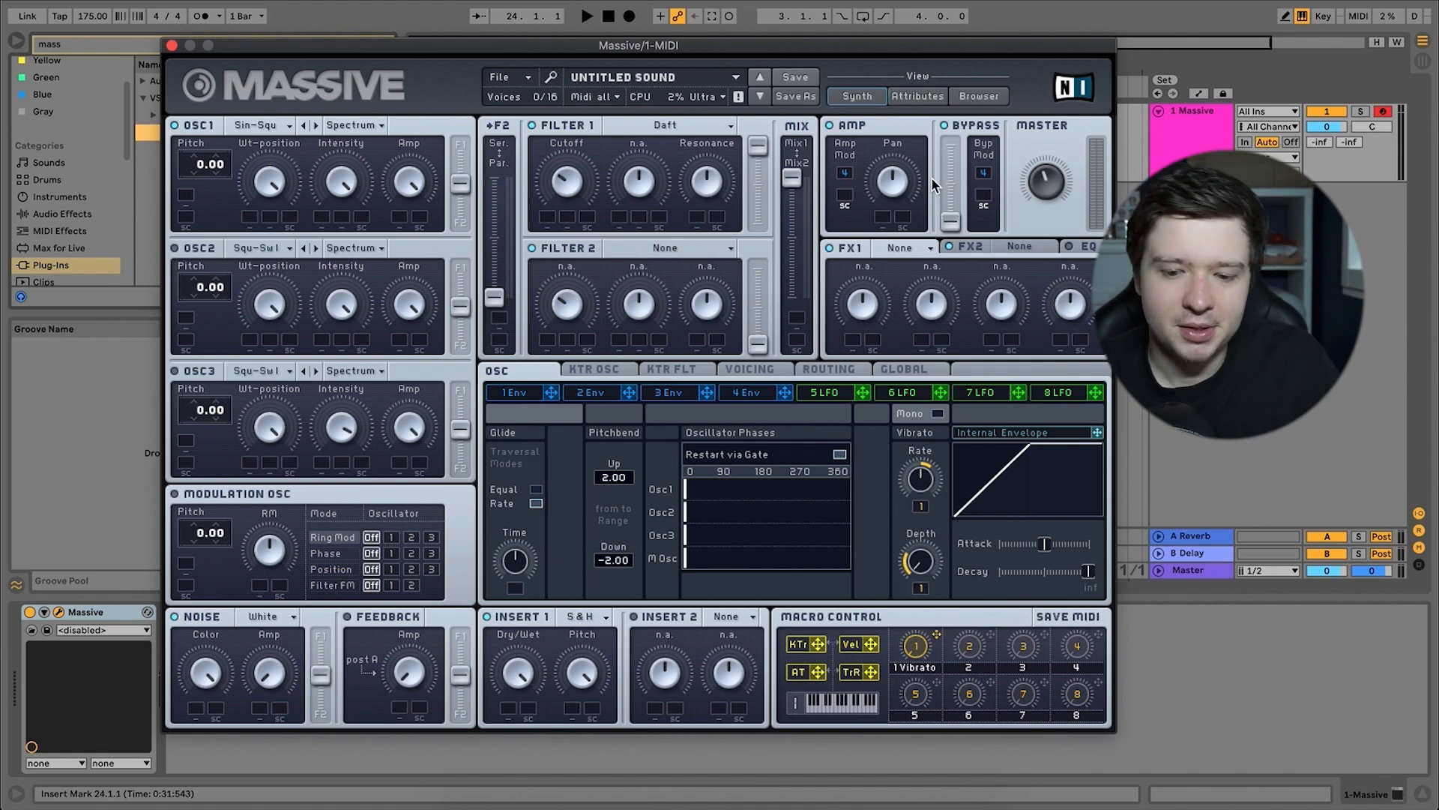
{"action": "left_click", "coordinate": [928, 248]}
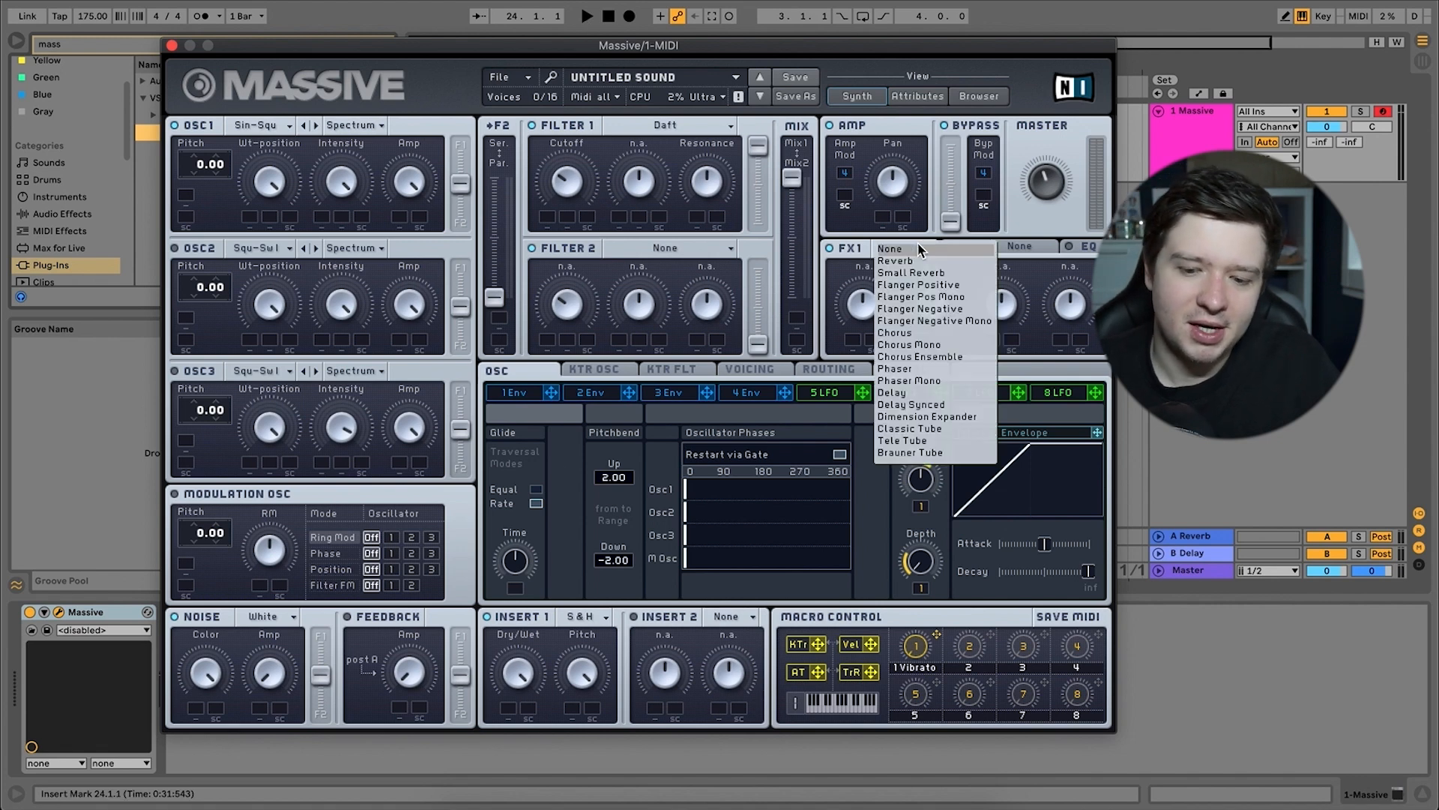
{"action": "left_click", "coordinate": [966, 422]}
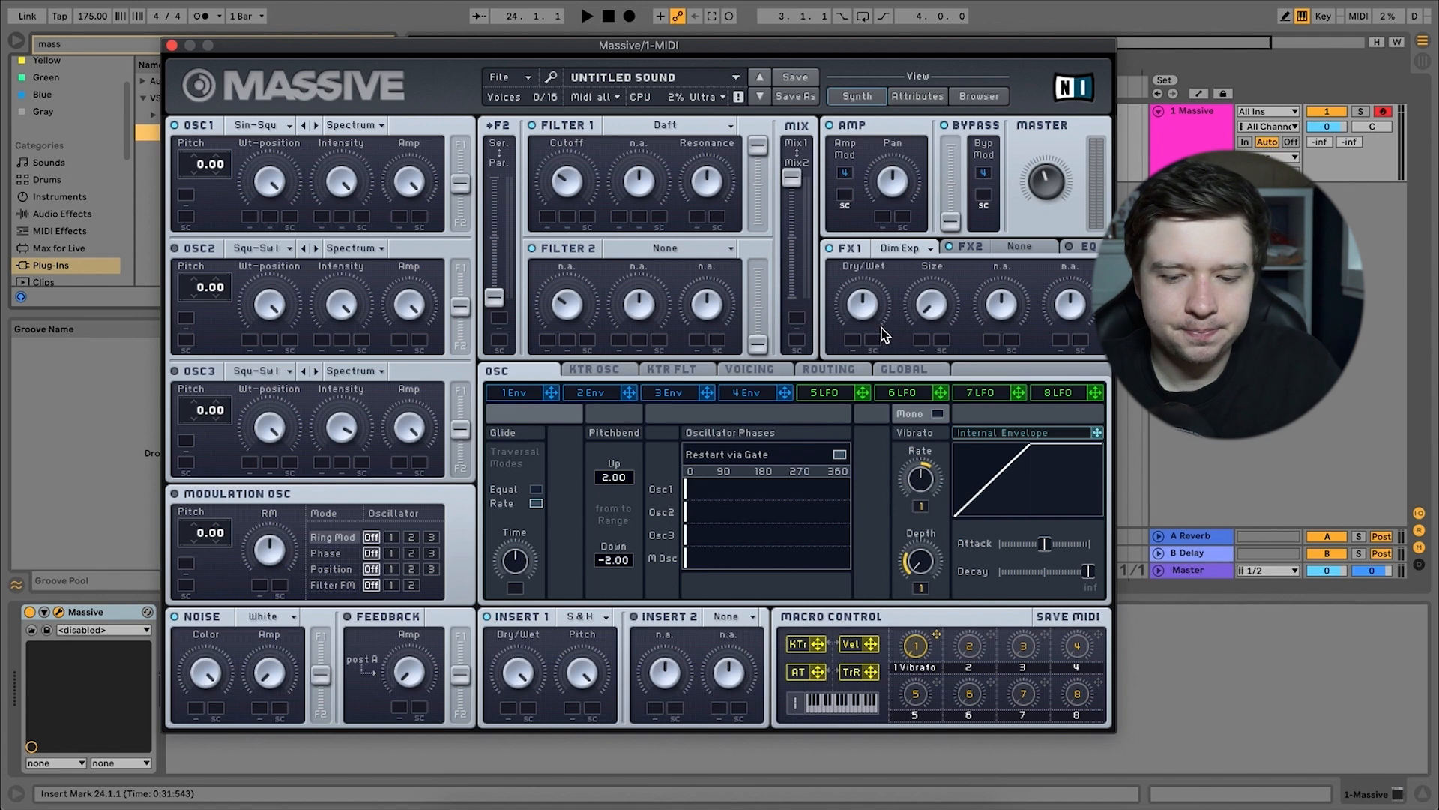
{"action": "left_click", "coordinate": [1019, 247]}
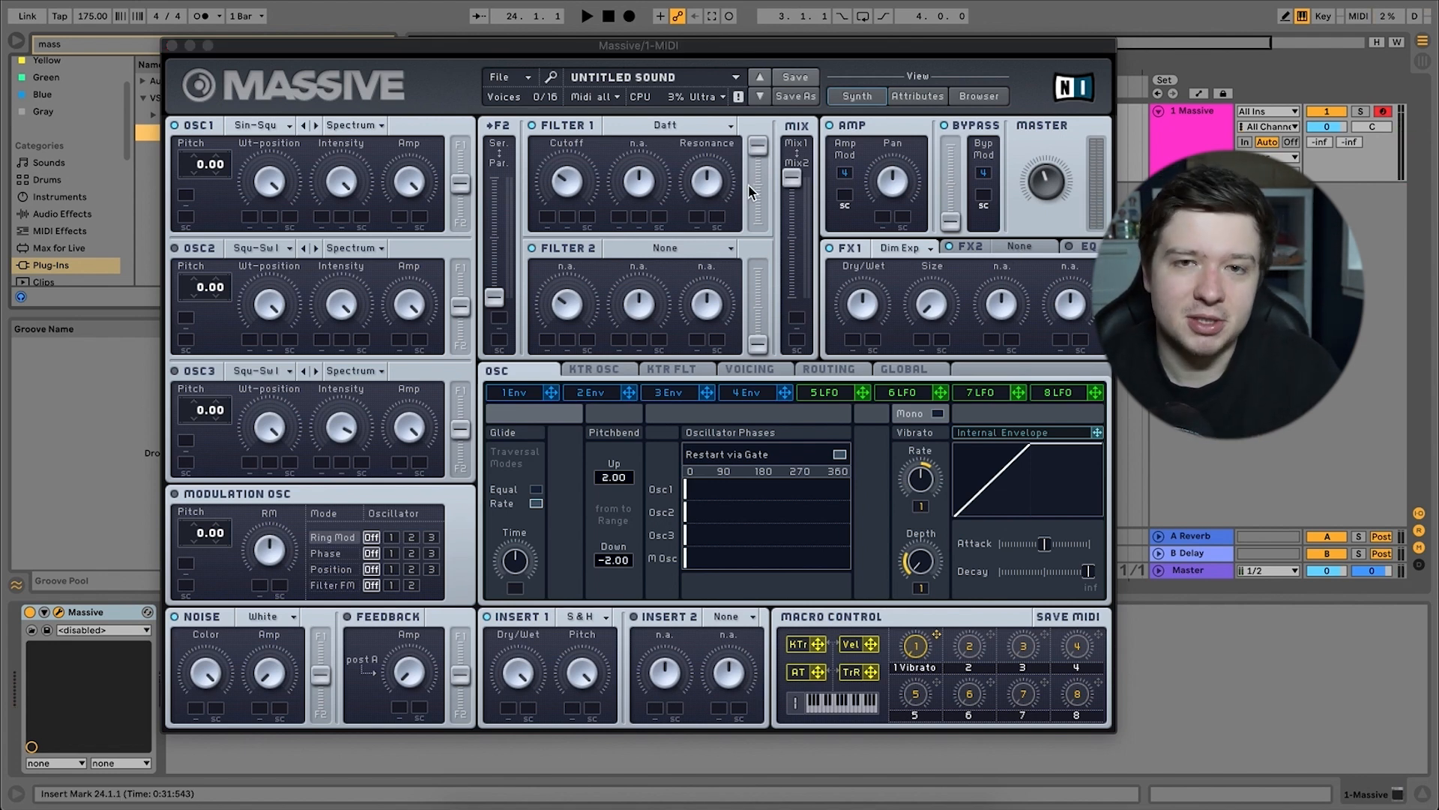
Assign envelope 1 to modulate Filter 1's cutoff, and raise the filter's cutoff and resonance.
{"action": "left_click_drag", "start_coordinate": [575, 184], "coordinate": [600, 164]}
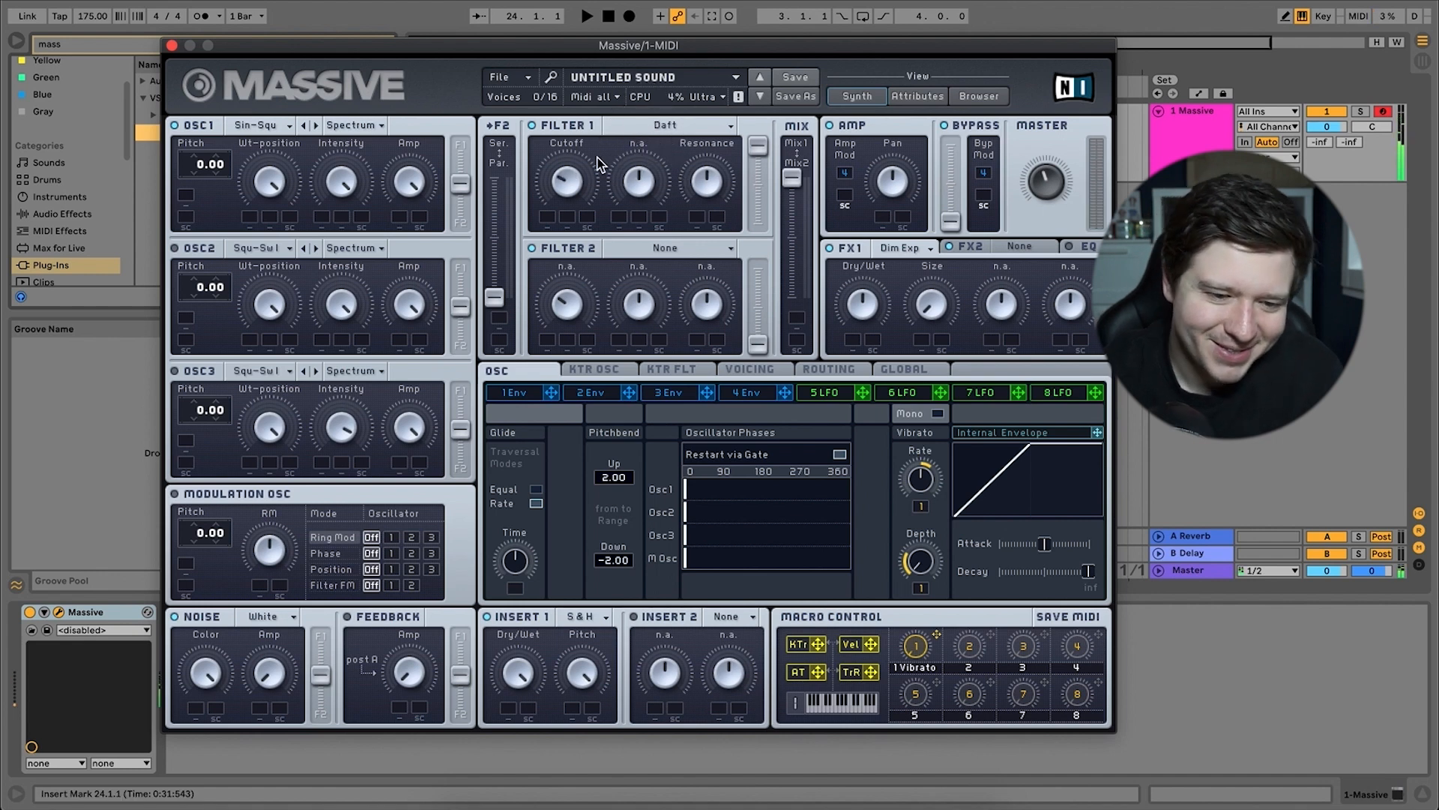
{"action": "left_click", "coordinate": [512, 394]}
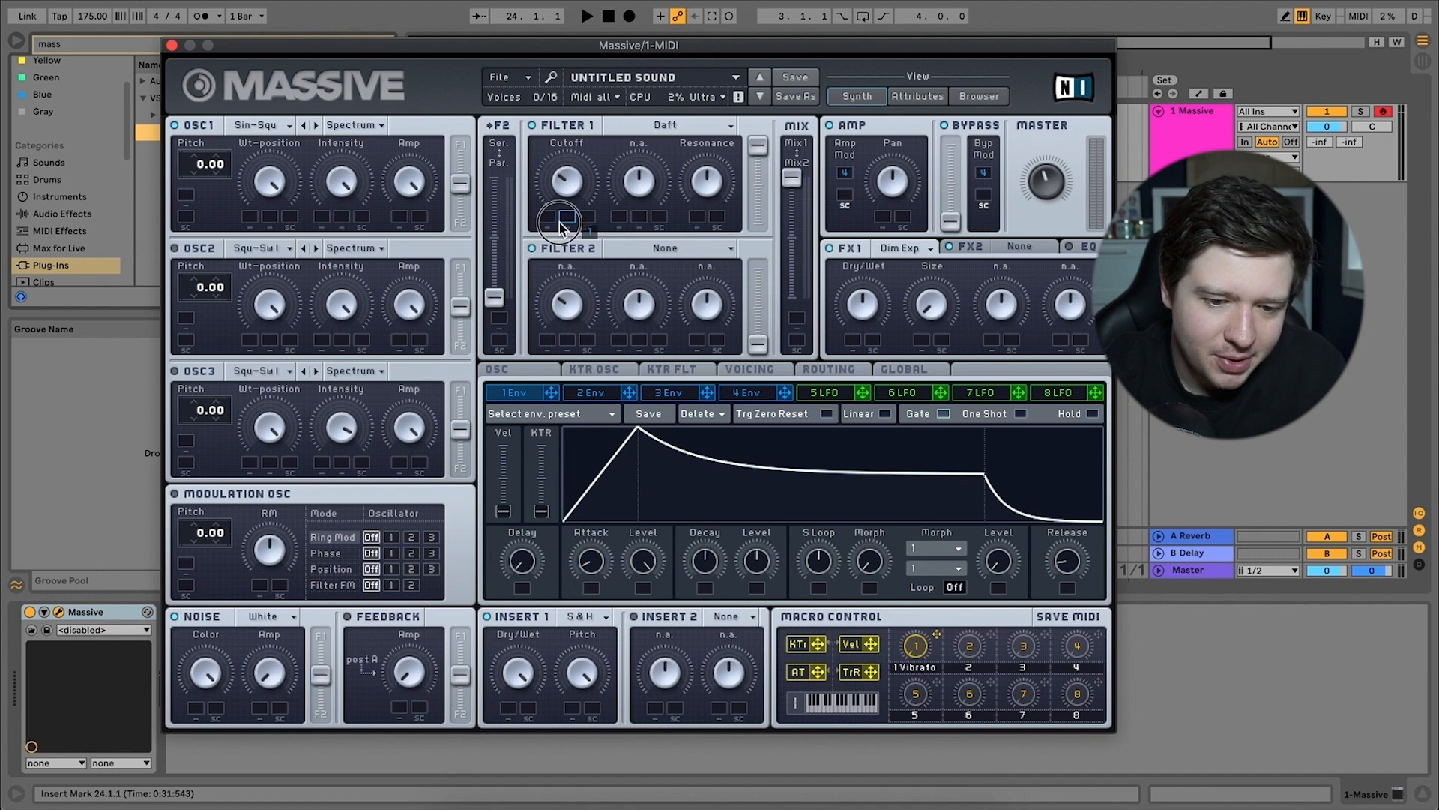
{"action": "left_click_drag", "start_coordinate": [551, 225], "coordinate": [548, 217]}
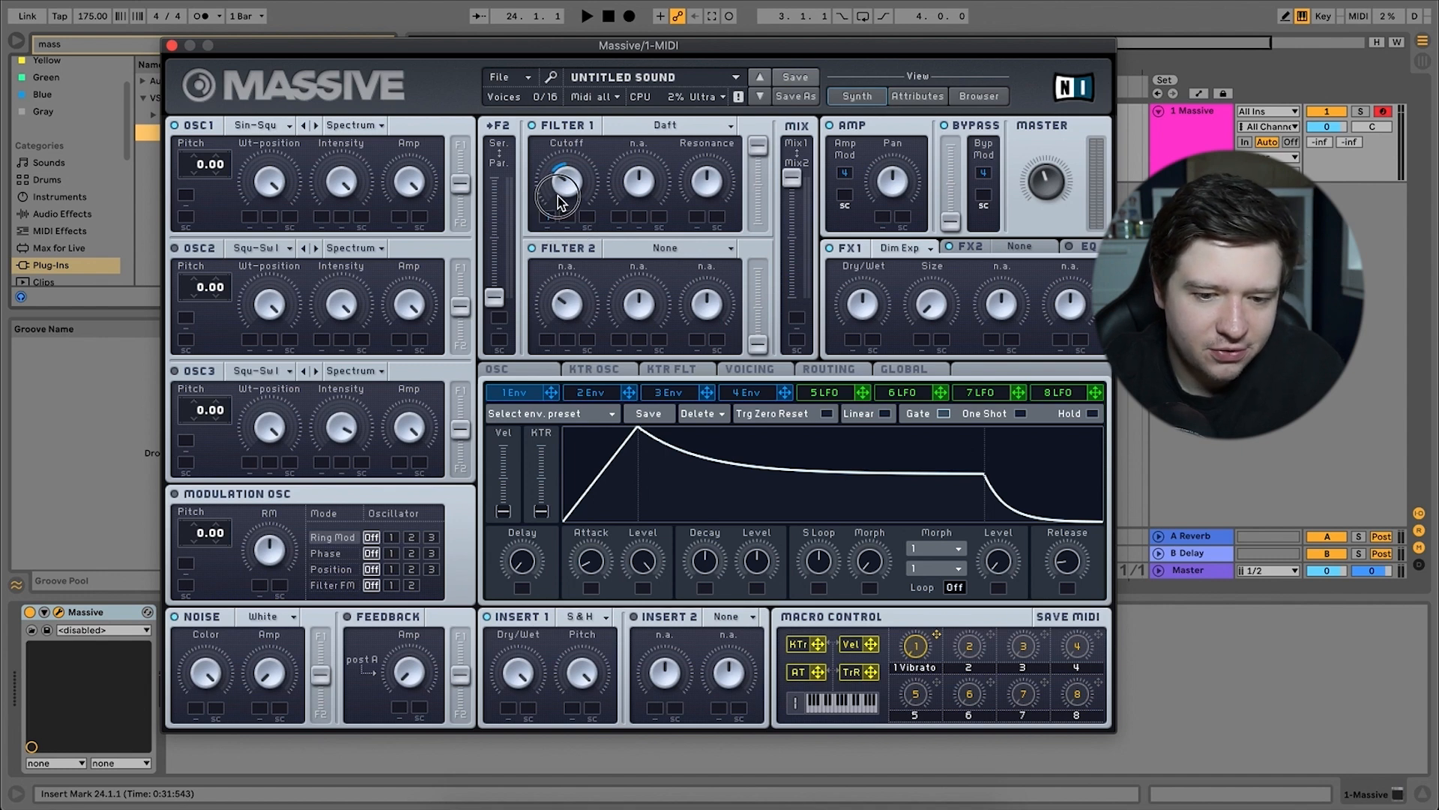
{"action": "left_click_drag", "start_coordinate": [719, 203], "coordinate": [718, 145]}
{"action": "left_click_drag", "start_coordinate": [580, 196], "coordinate": [580, 171]}
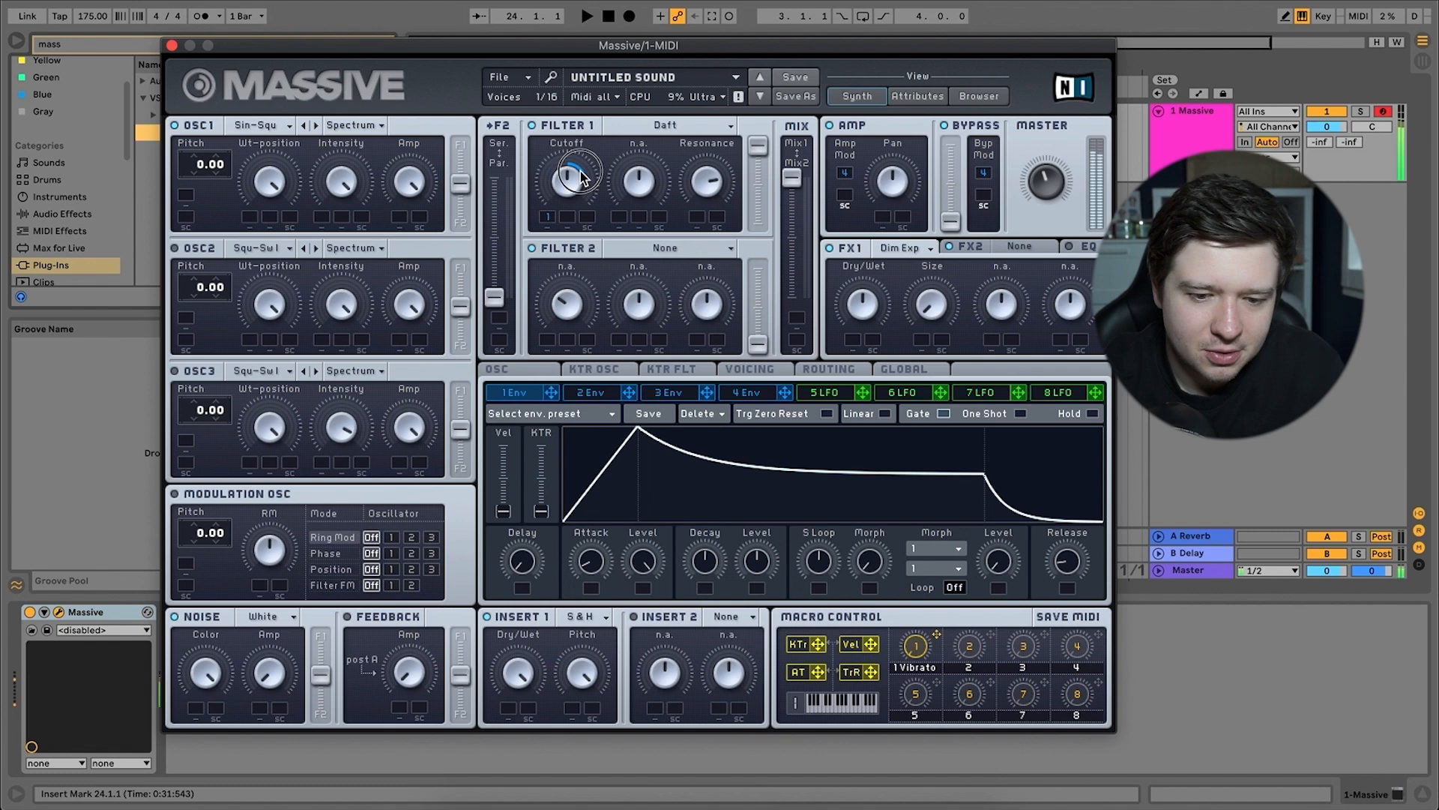
Lengthen the attack and decay of envelope 1.
{"action": "left_click_drag", "start_coordinate": [677, 512], "coordinate": [618, 514]}
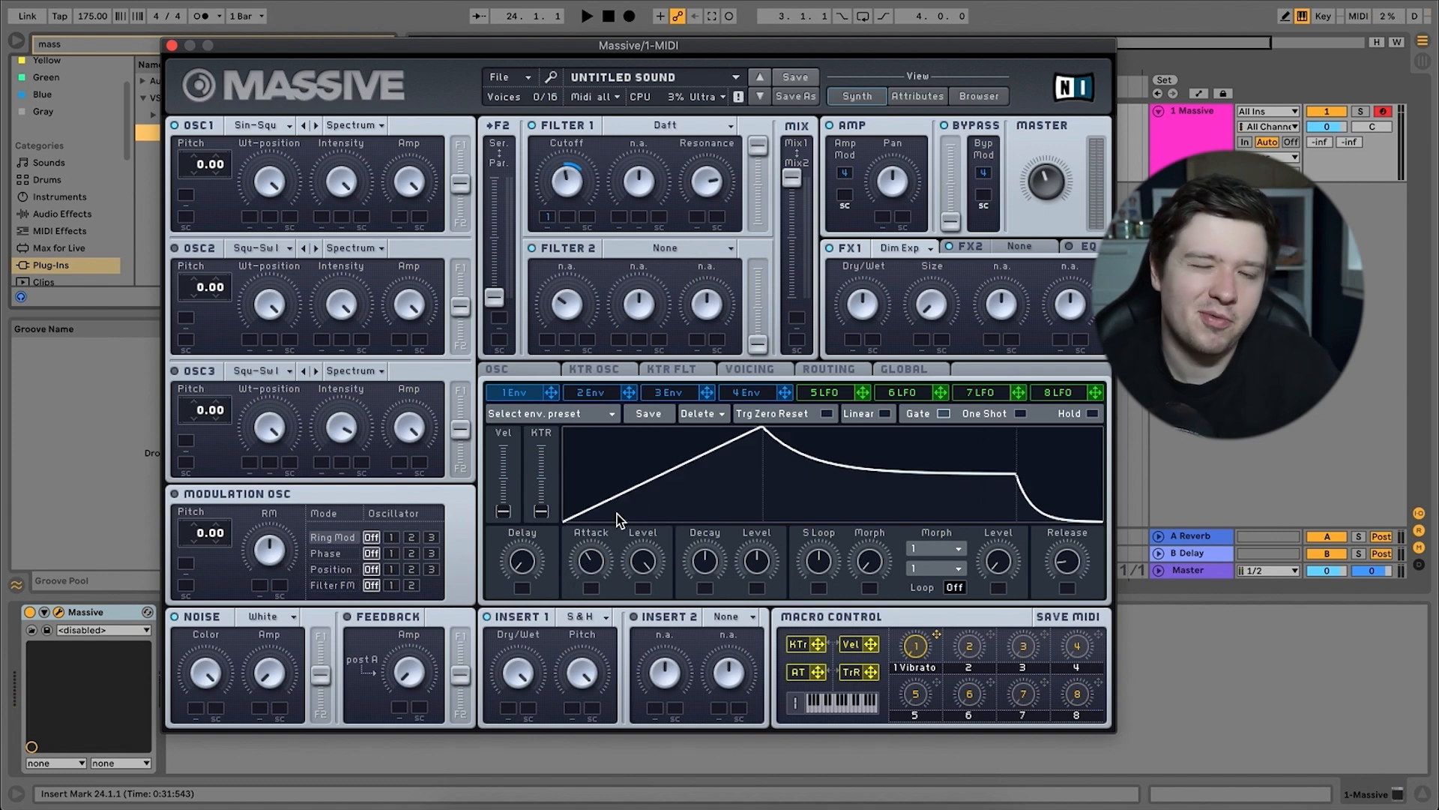
{"action": "left_click_drag", "start_coordinate": [708, 564], "coordinate": [725, 536]}
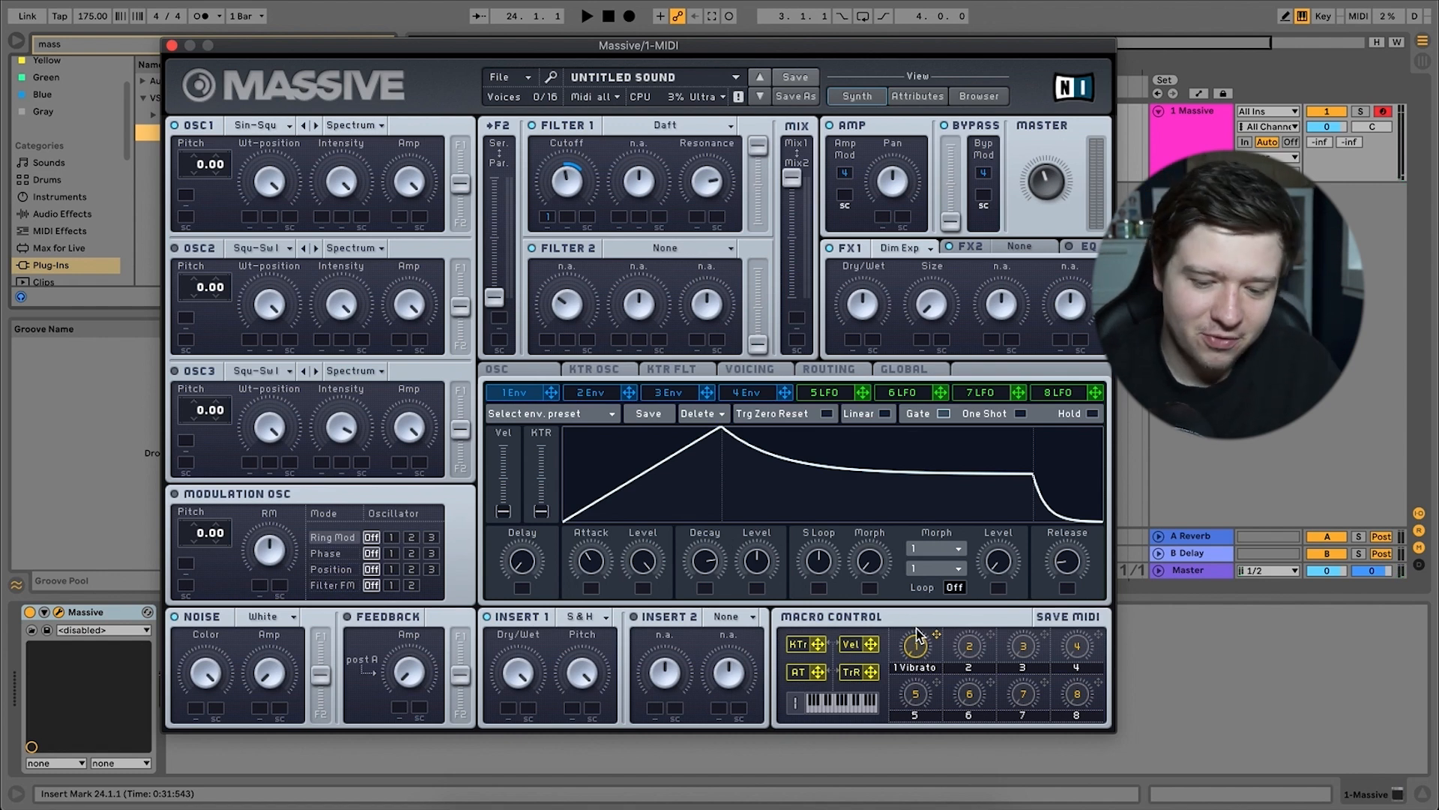
{"action": "left_click_drag", "start_coordinate": [920, 650], "coordinate": [1005, 411]}
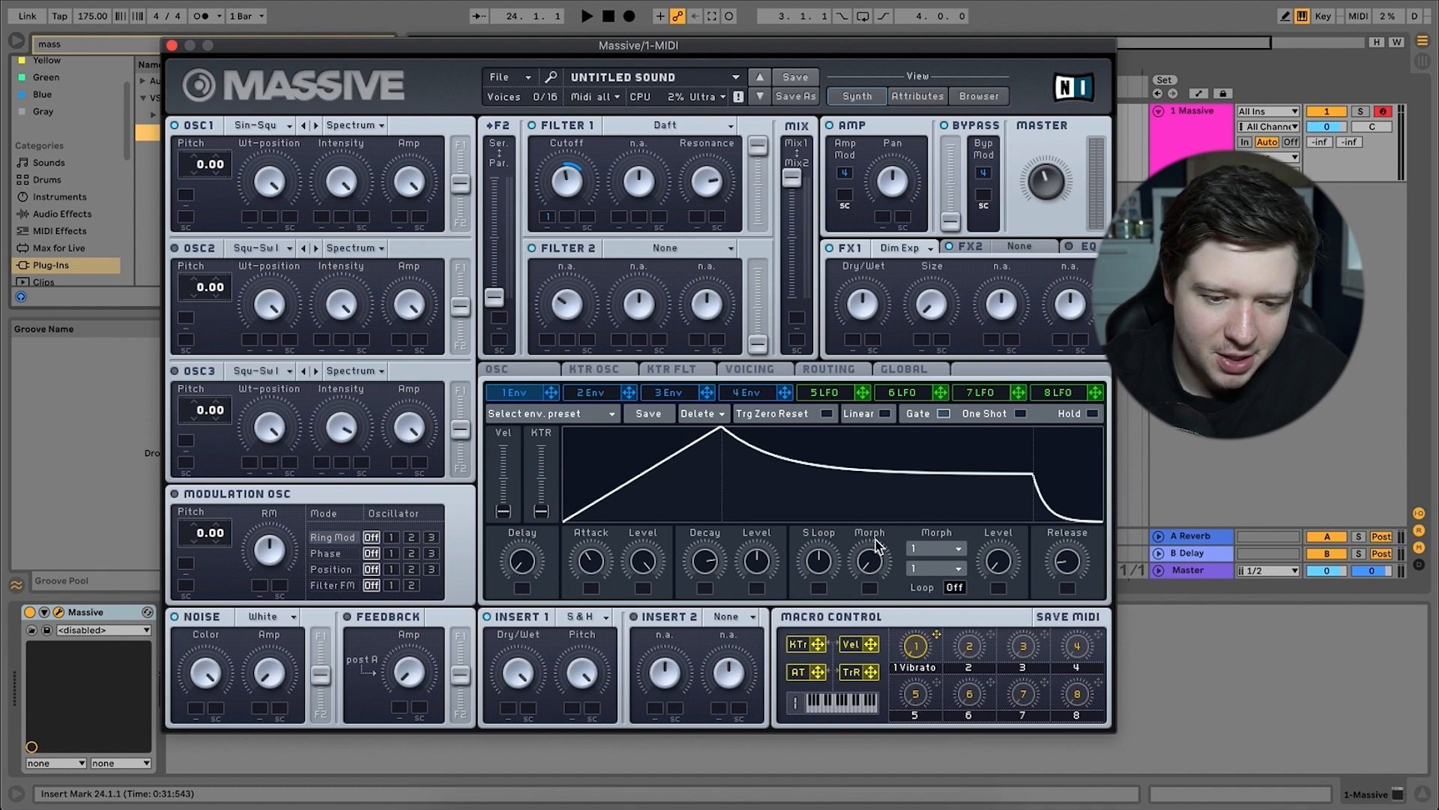
Modulate Osc 1's pitch with envelope 1 by an amount of 2.00, and lower the envelope's decay level.
{"action": "left_click_drag", "start_coordinate": [551, 392], "coordinate": [189, 198]}
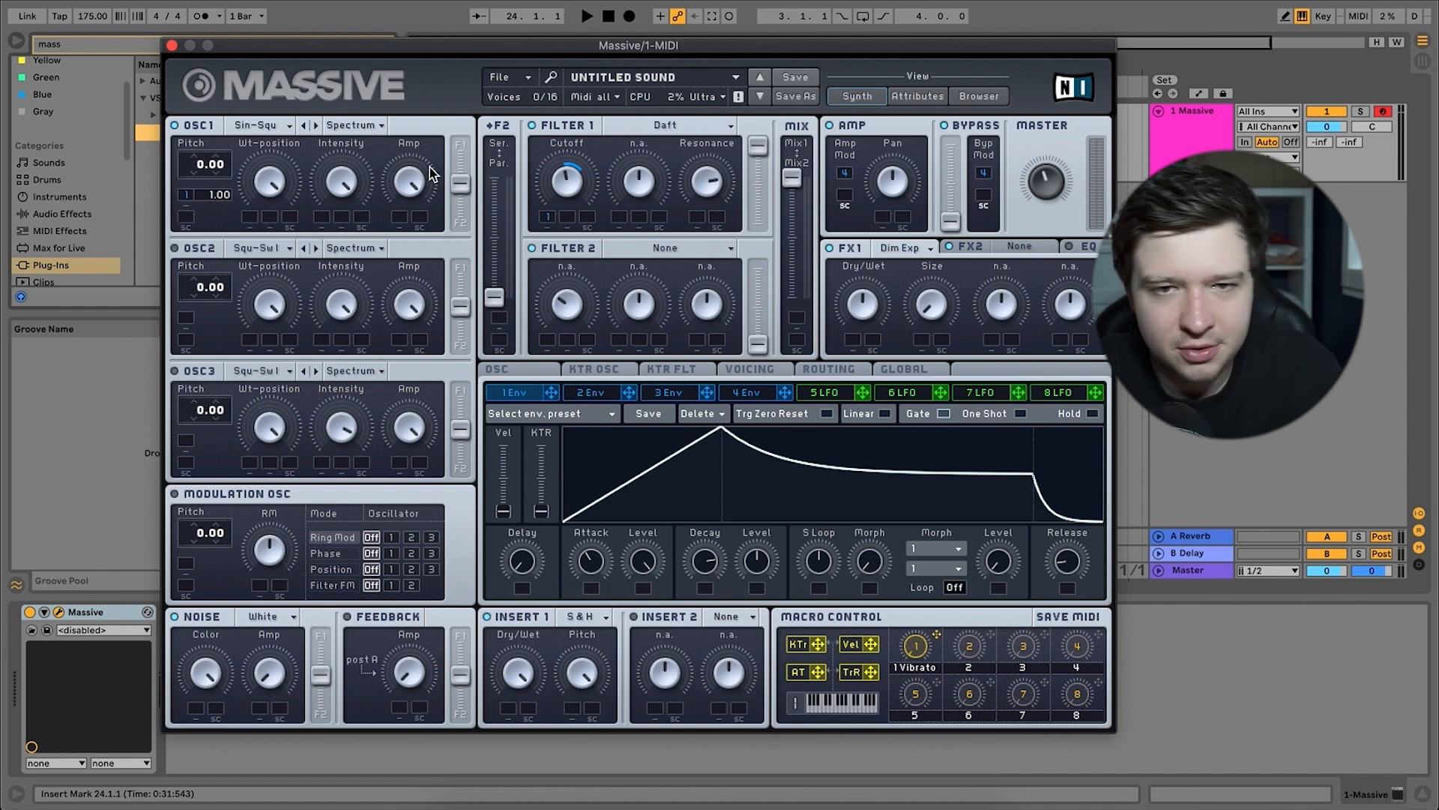
{"action": "key", "text": "a"}
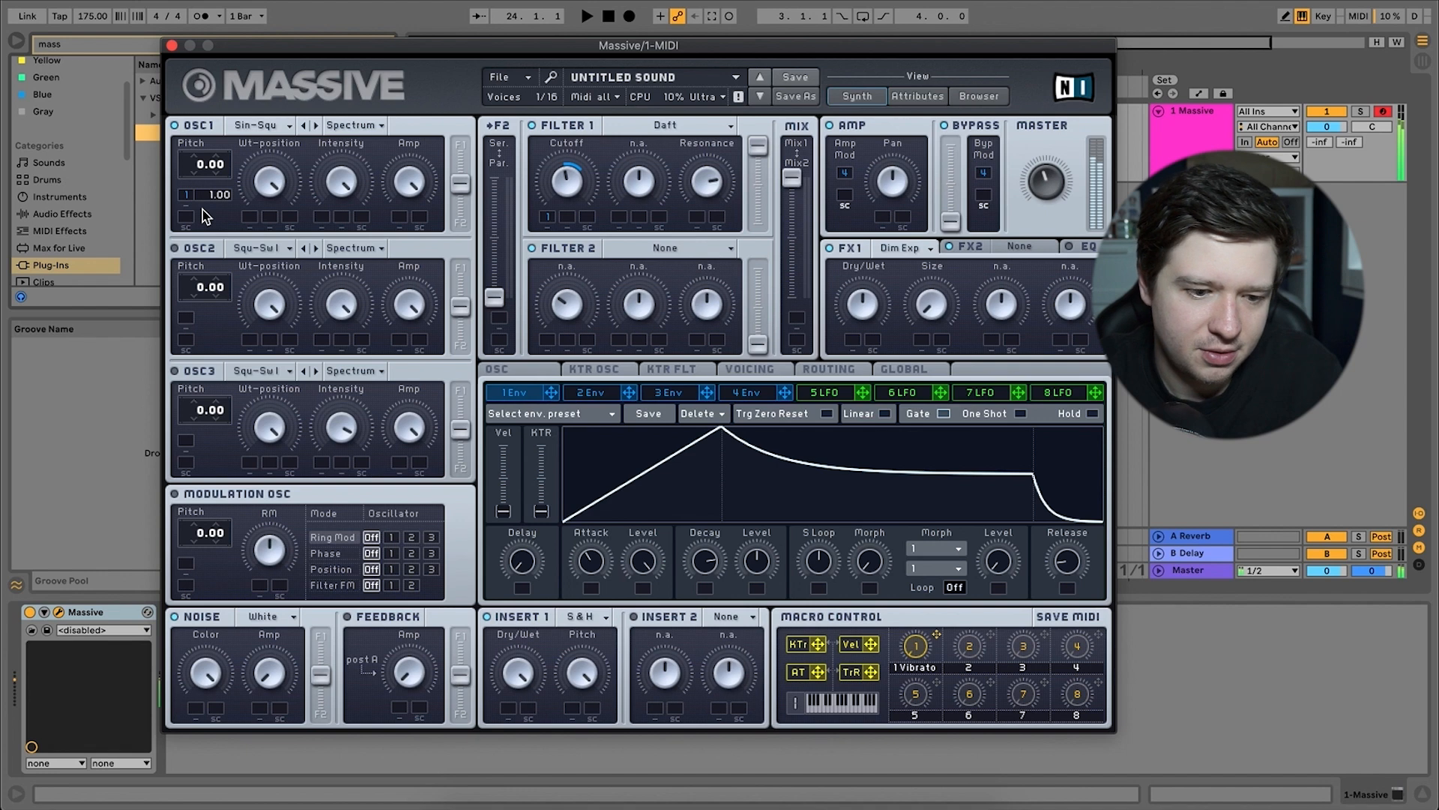
{"action": "left_click_drag", "start_coordinate": [214, 198], "coordinate": [211, 197]}
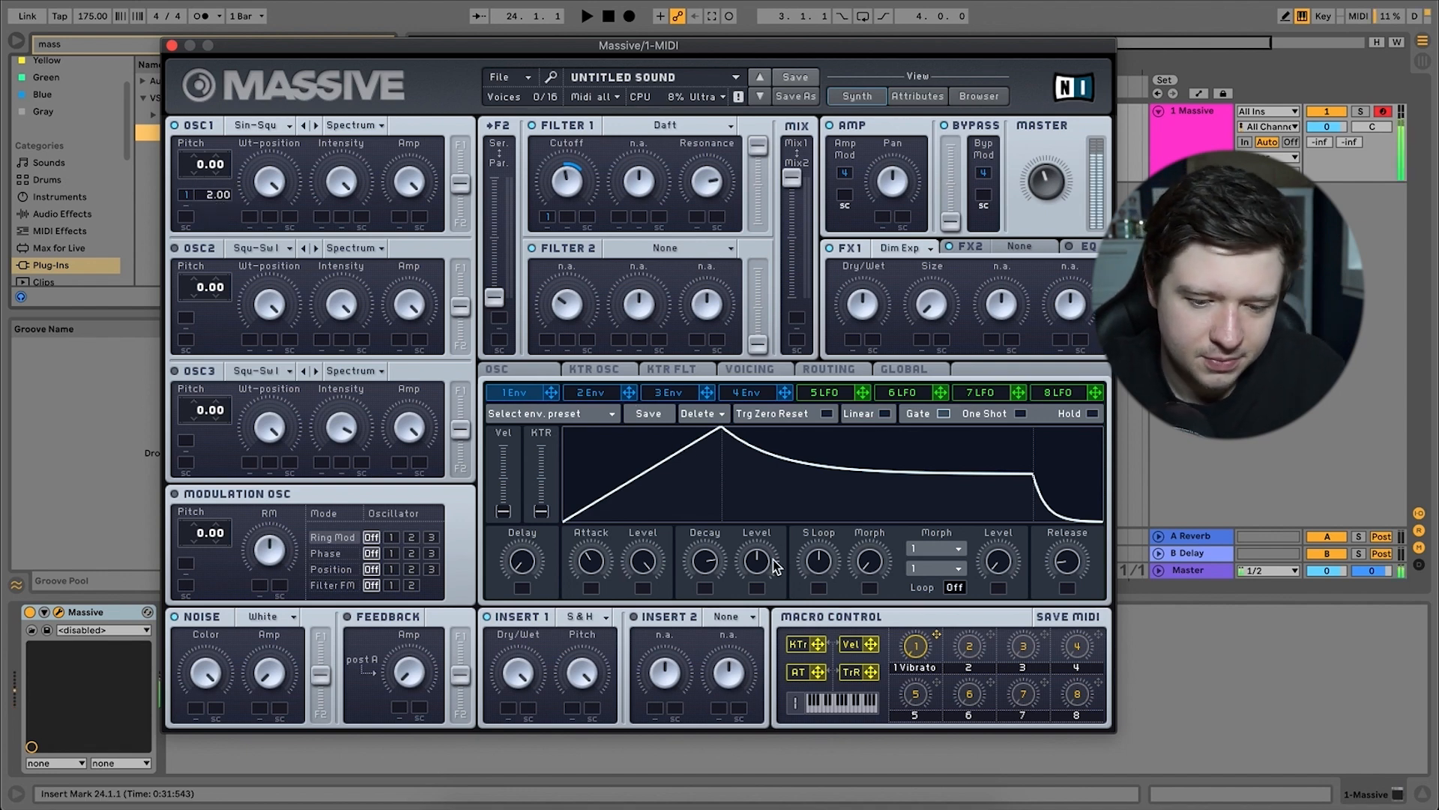
{"action": "left_click_drag", "start_coordinate": [763, 570], "coordinate": [760, 597]}
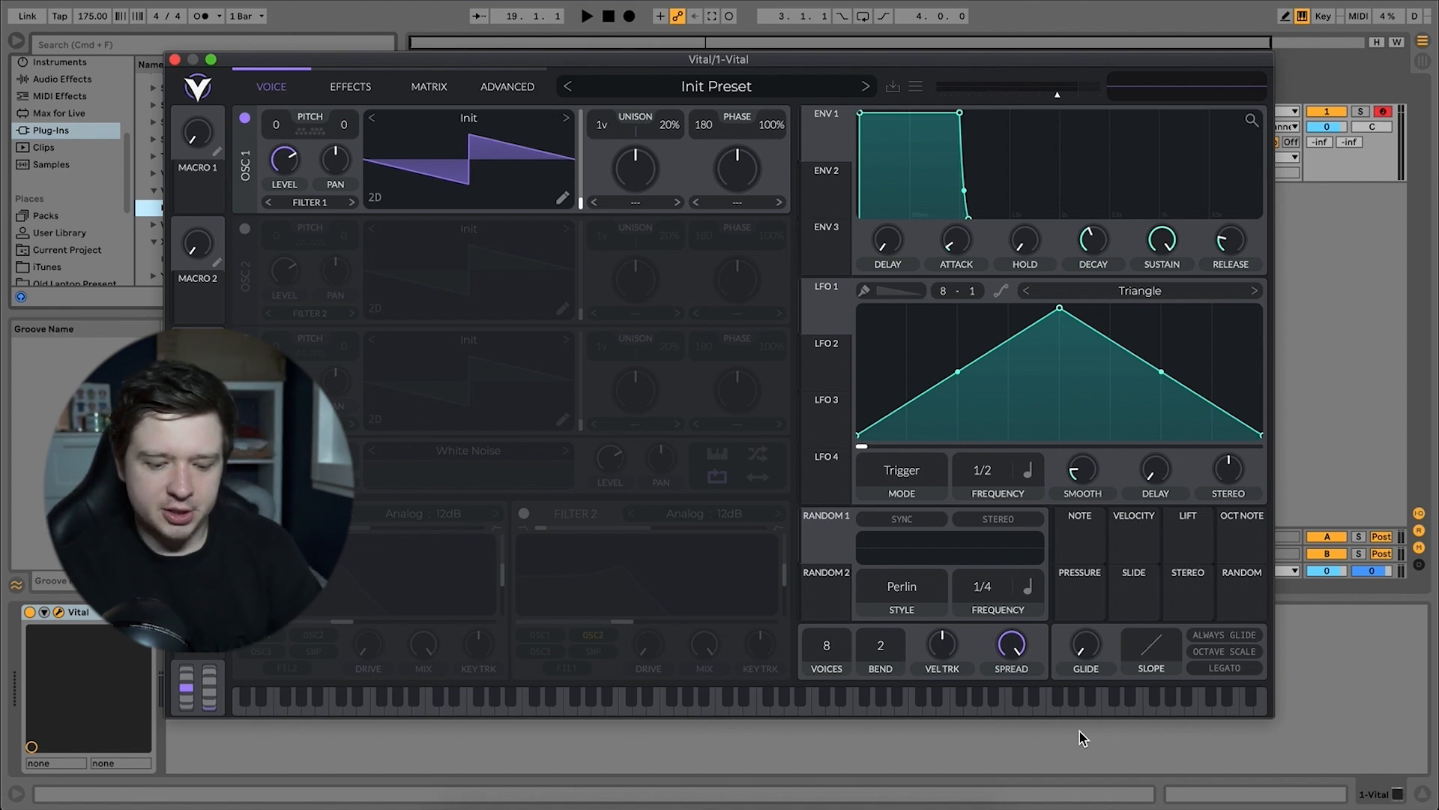
In Vital, load the ESW - ADHD Sub wavetable from the ESW - Modular folder into oscillator 1 and audition it.
{"action": "key", "text": "d"}
{"action": "key", "text": "g"}
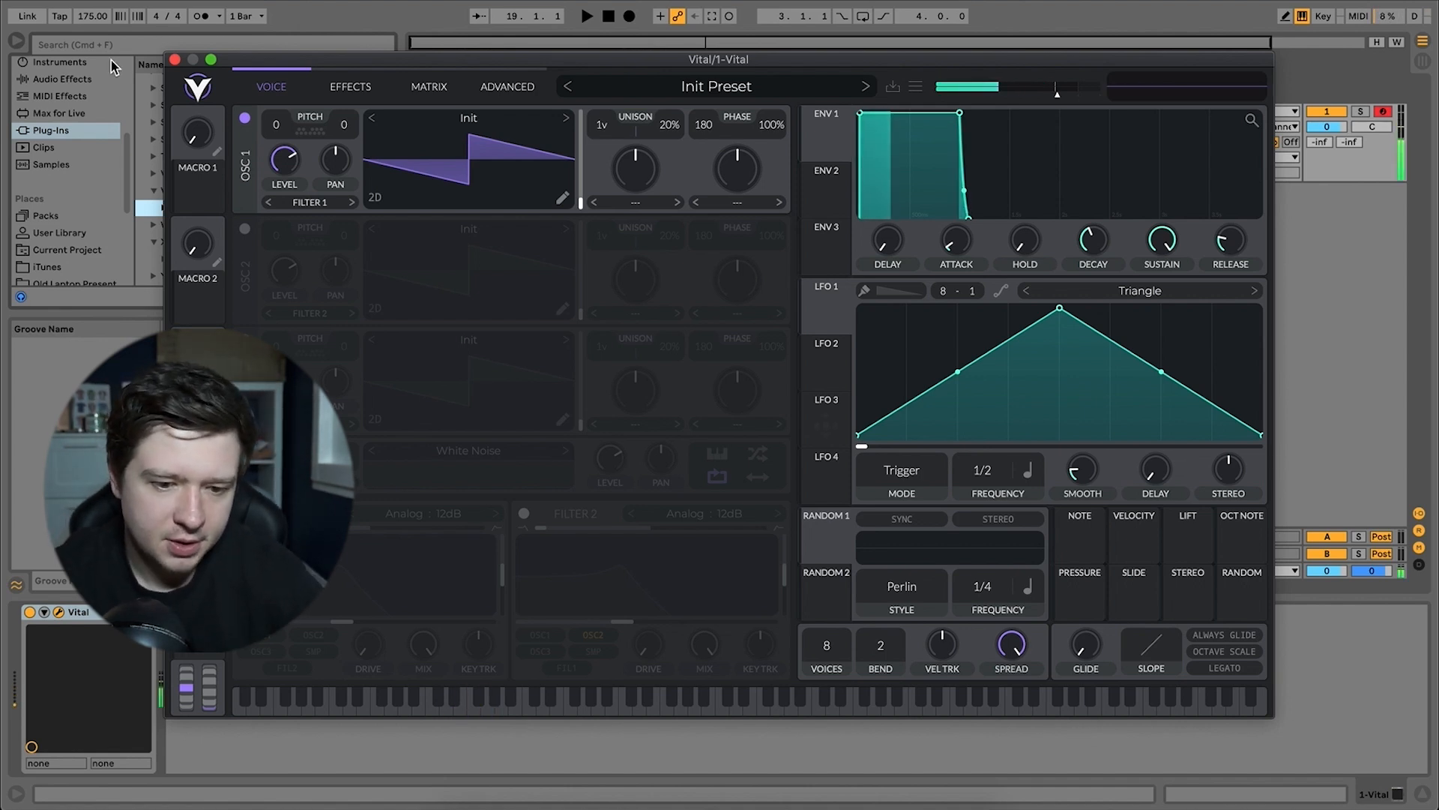
{"action": "left_click", "coordinate": [441, 124]}
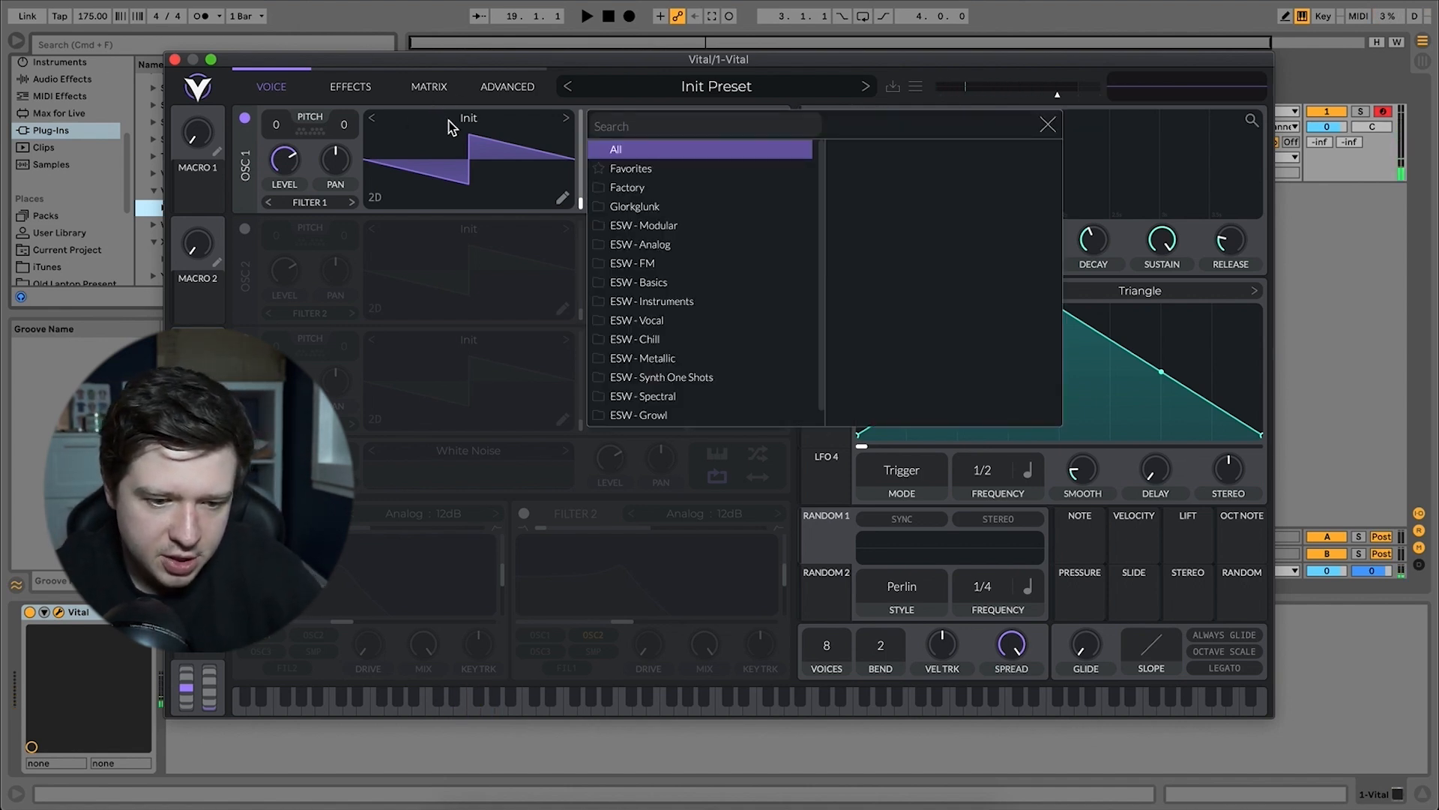
{"action": "left_click", "coordinate": [671, 229]}
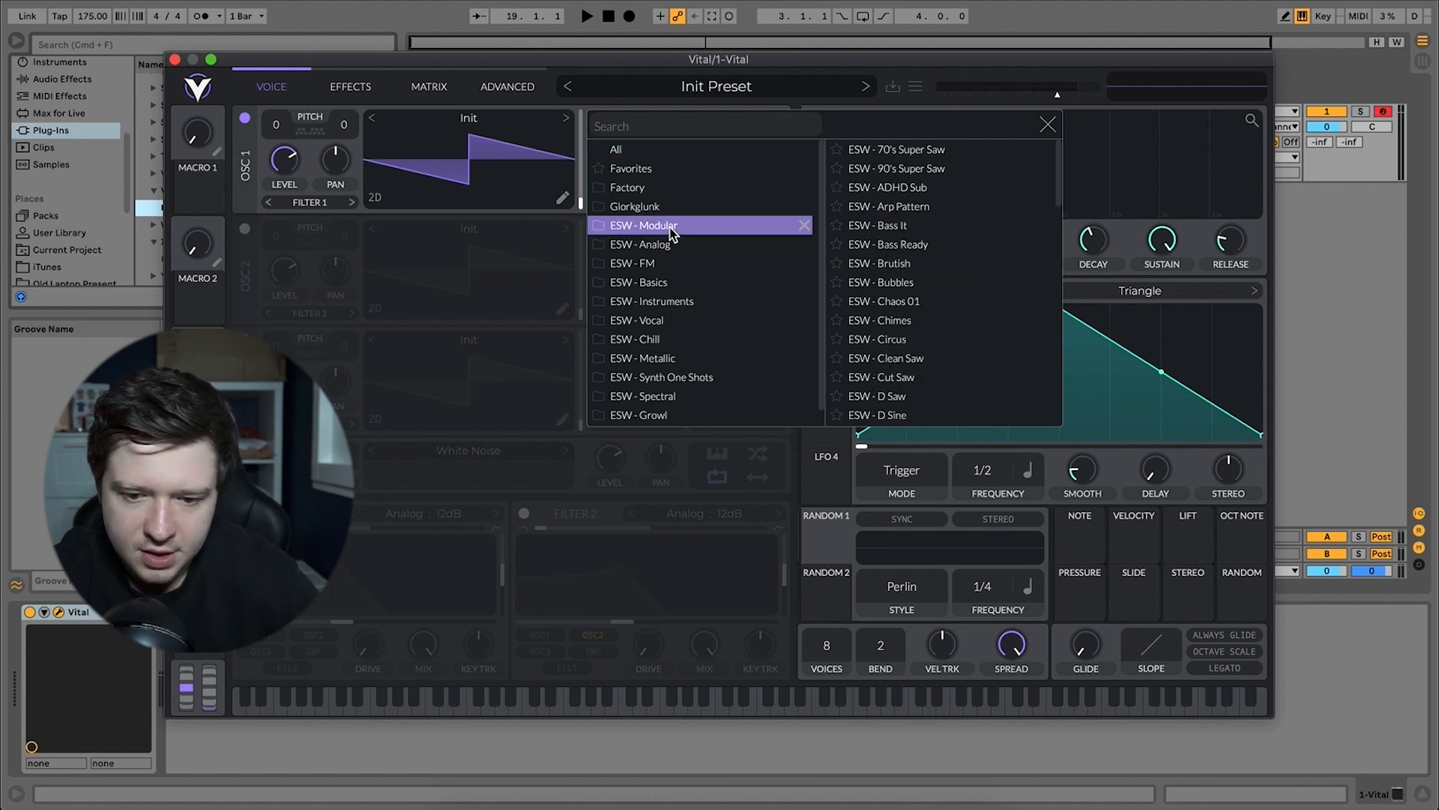
{"action": "left_click", "coordinate": [894, 191]}
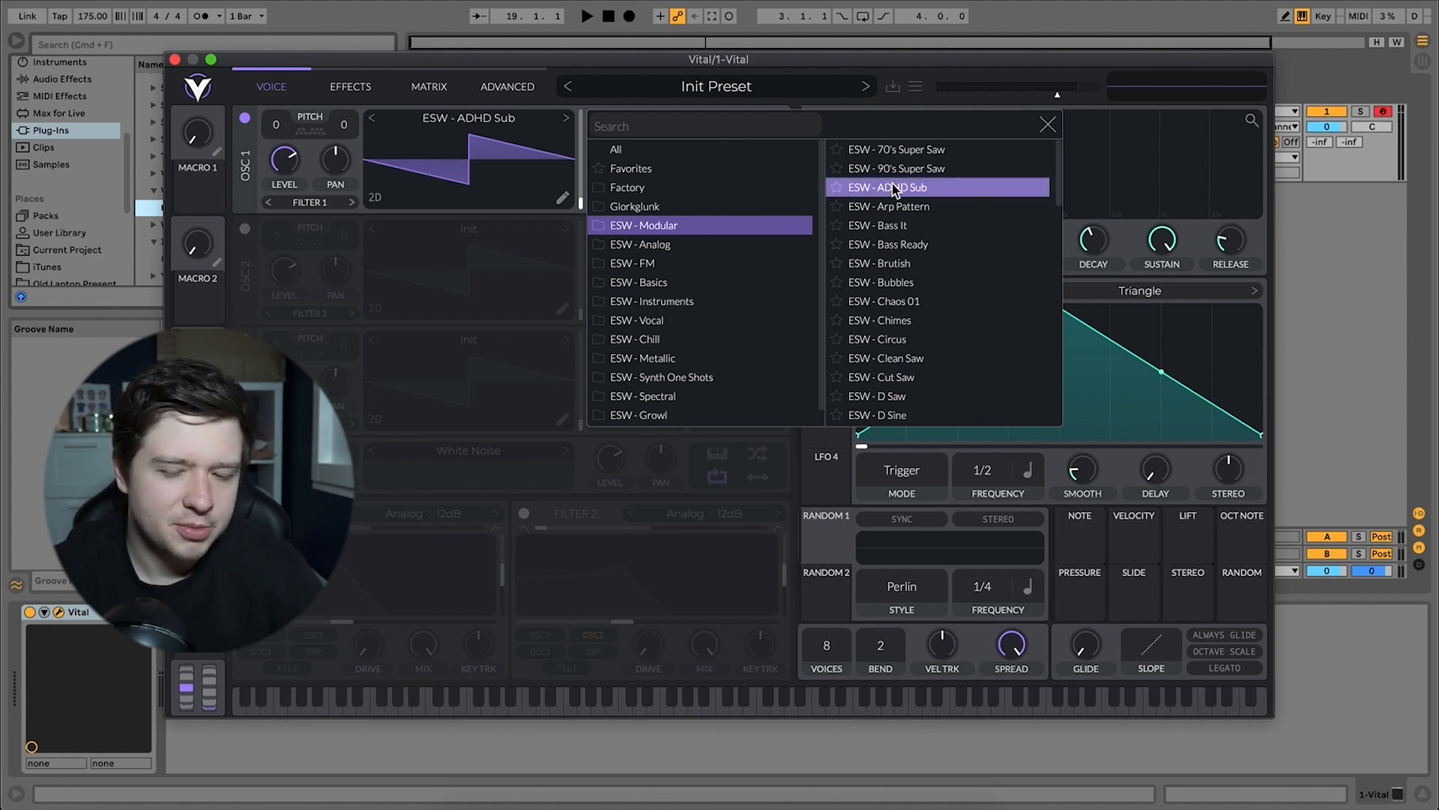
{"action": "key", "text": "d"}
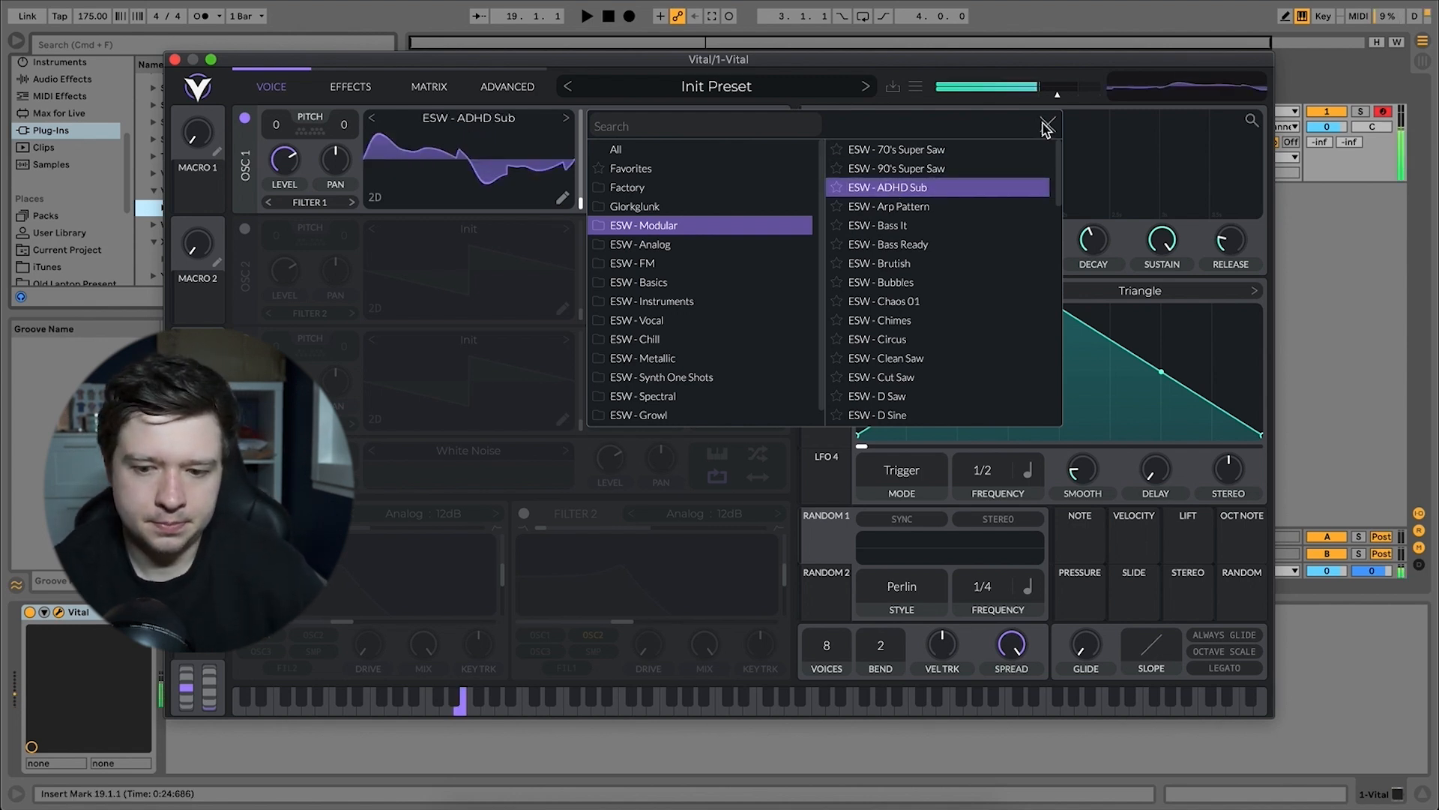
{"action": "left_click", "coordinate": [1046, 126]}
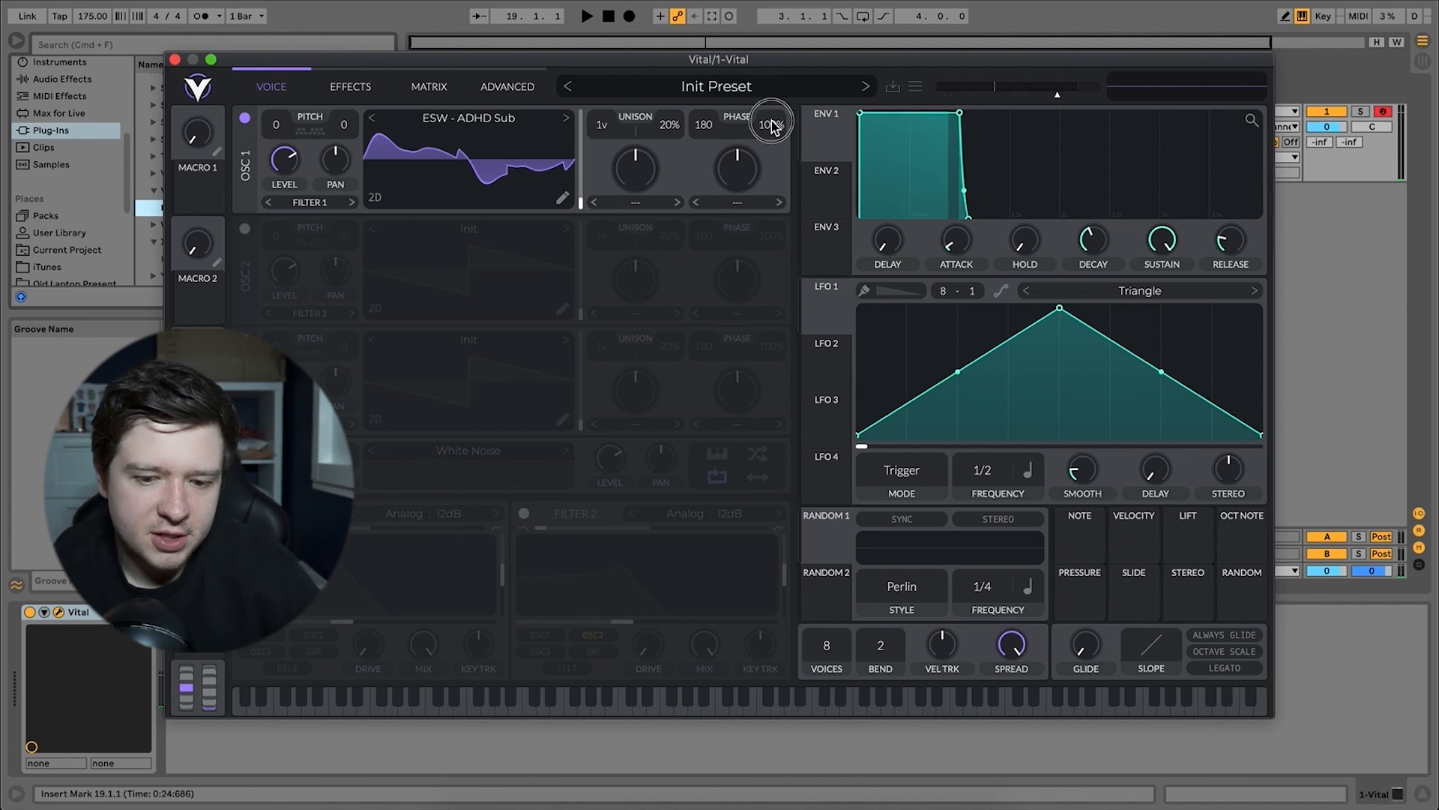
Set oscillator 1's phase randomization to 0%, its wavetable position to maximum and its transpose to 36 semitones.
{"action": "left_click_drag", "start_coordinate": [764, 126], "coordinate": [764, 194]}
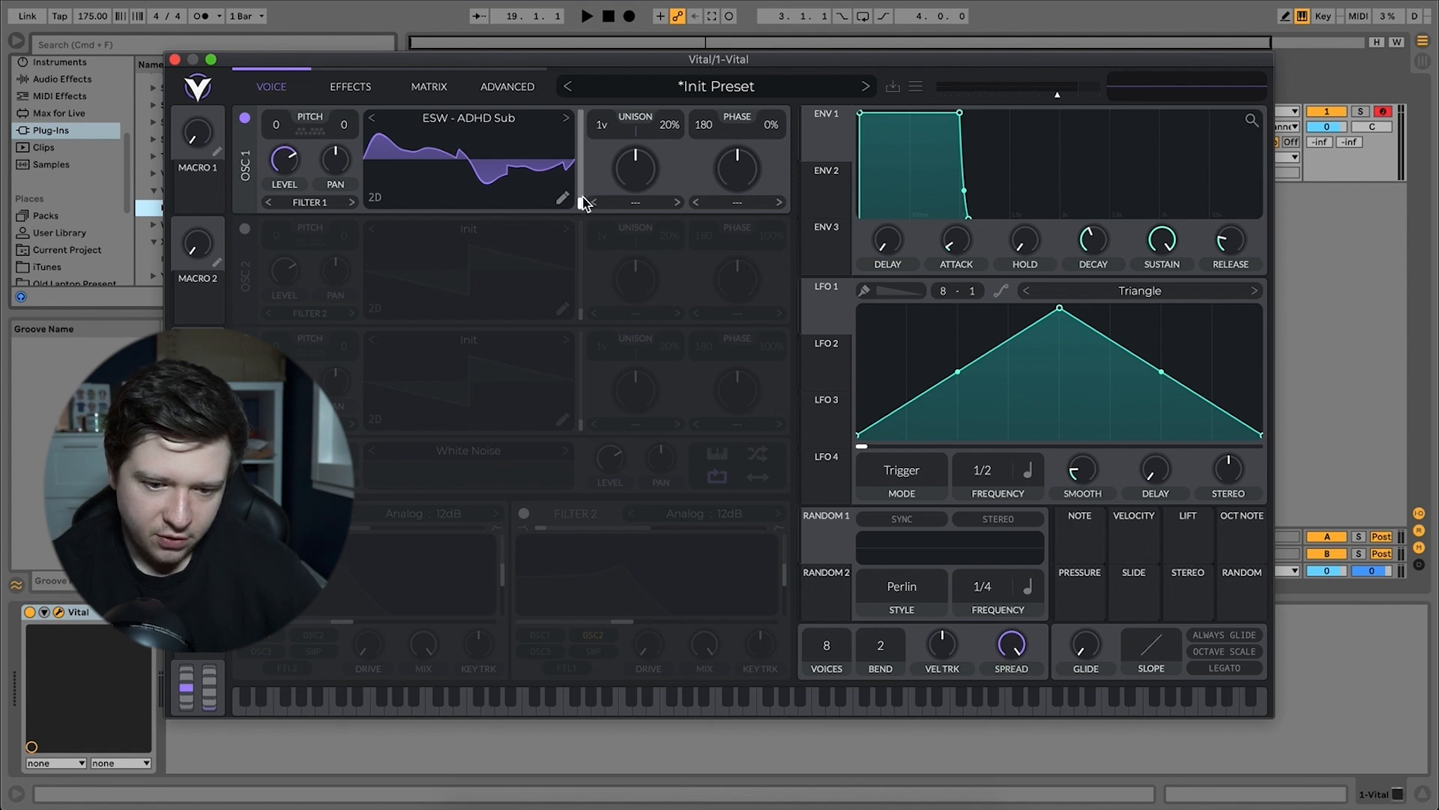
{"action": "left_click_drag", "start_coordinate": [584, 203], "coordinate": [587, 1]}
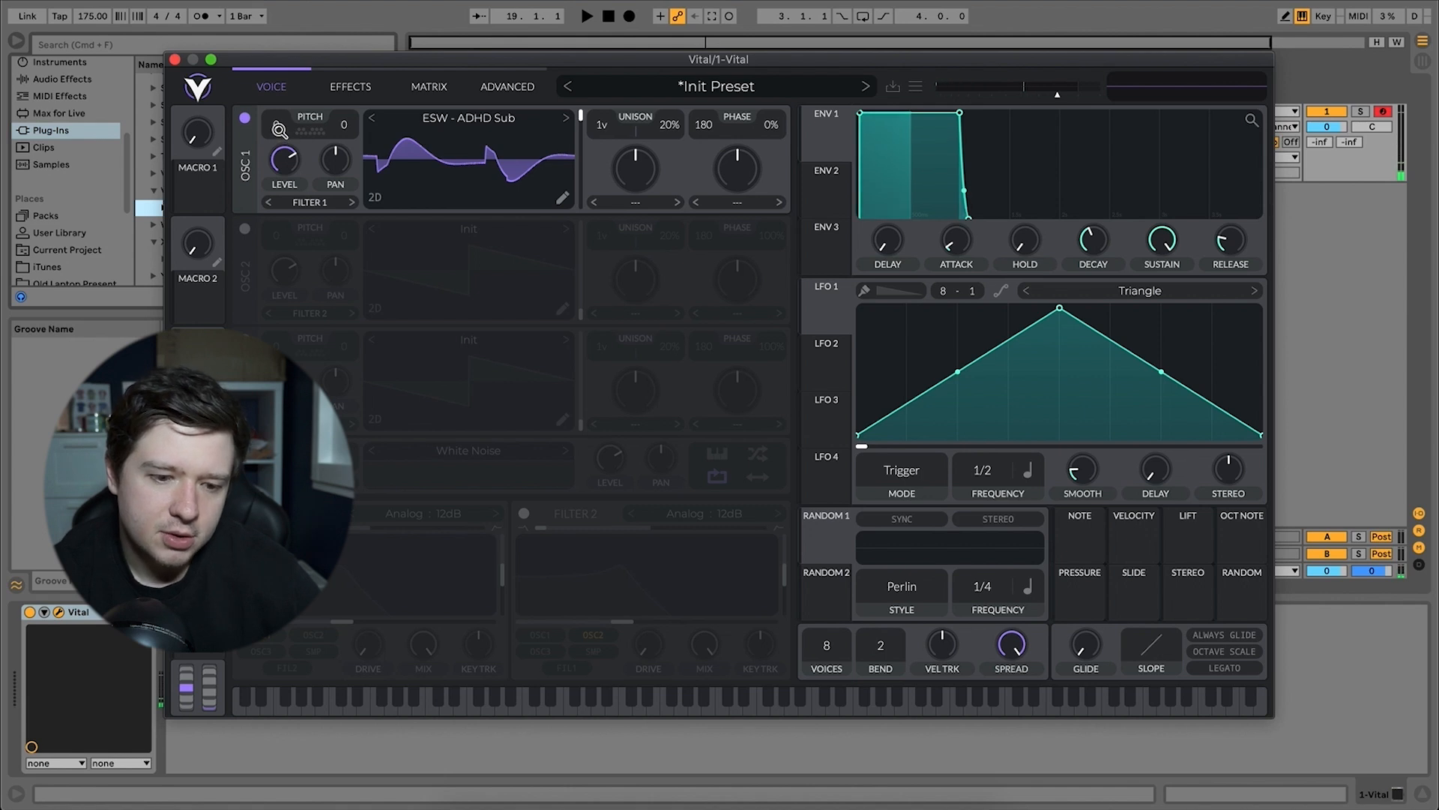
{"action": "left_click_drag", "start_coordinate": [278, 133], "coordinate": [338, 0]}
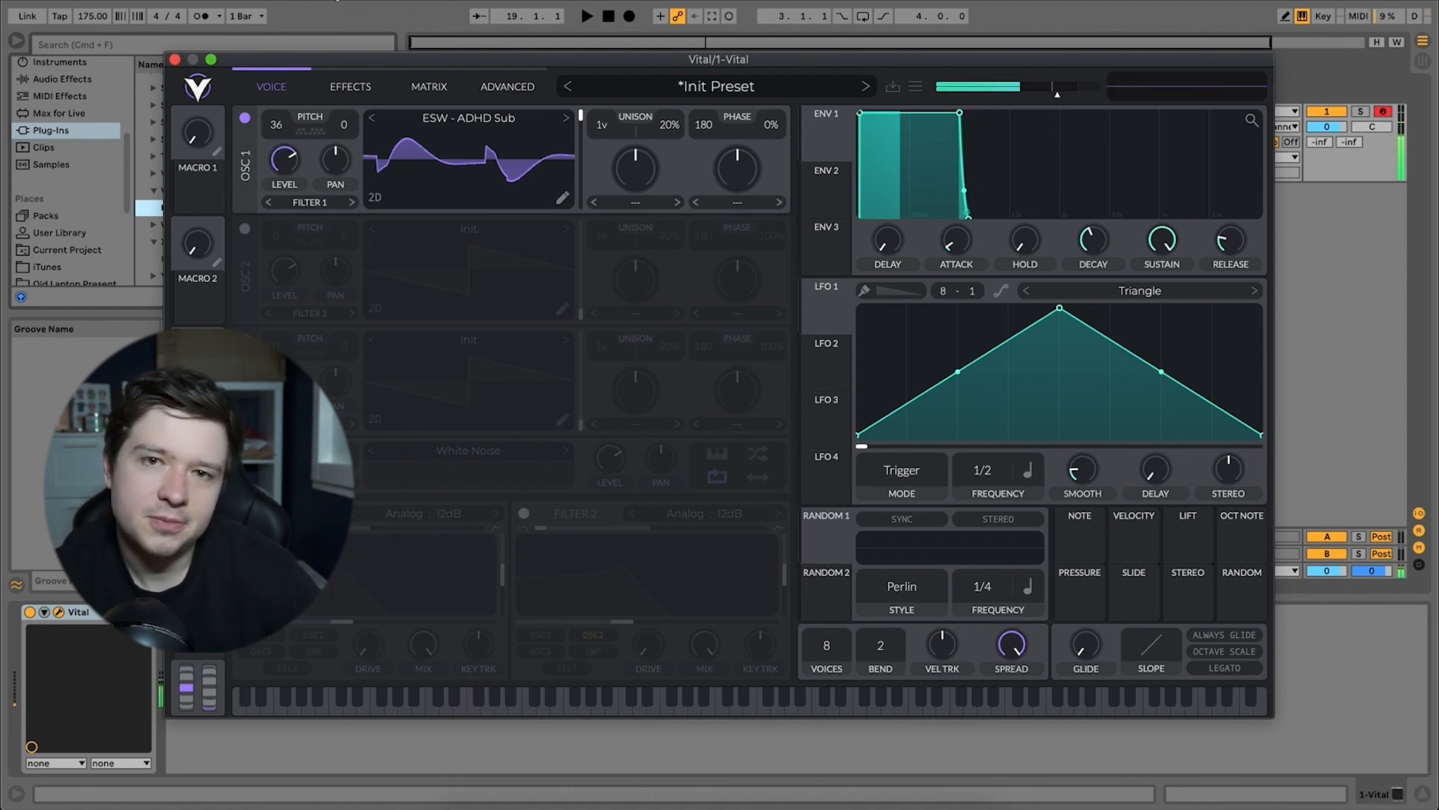
Enable oscillator 2 and load the ESW Basics - Sine 909 wavetable into it.
{"action": "left_click", "coordinate": [244, 229]}
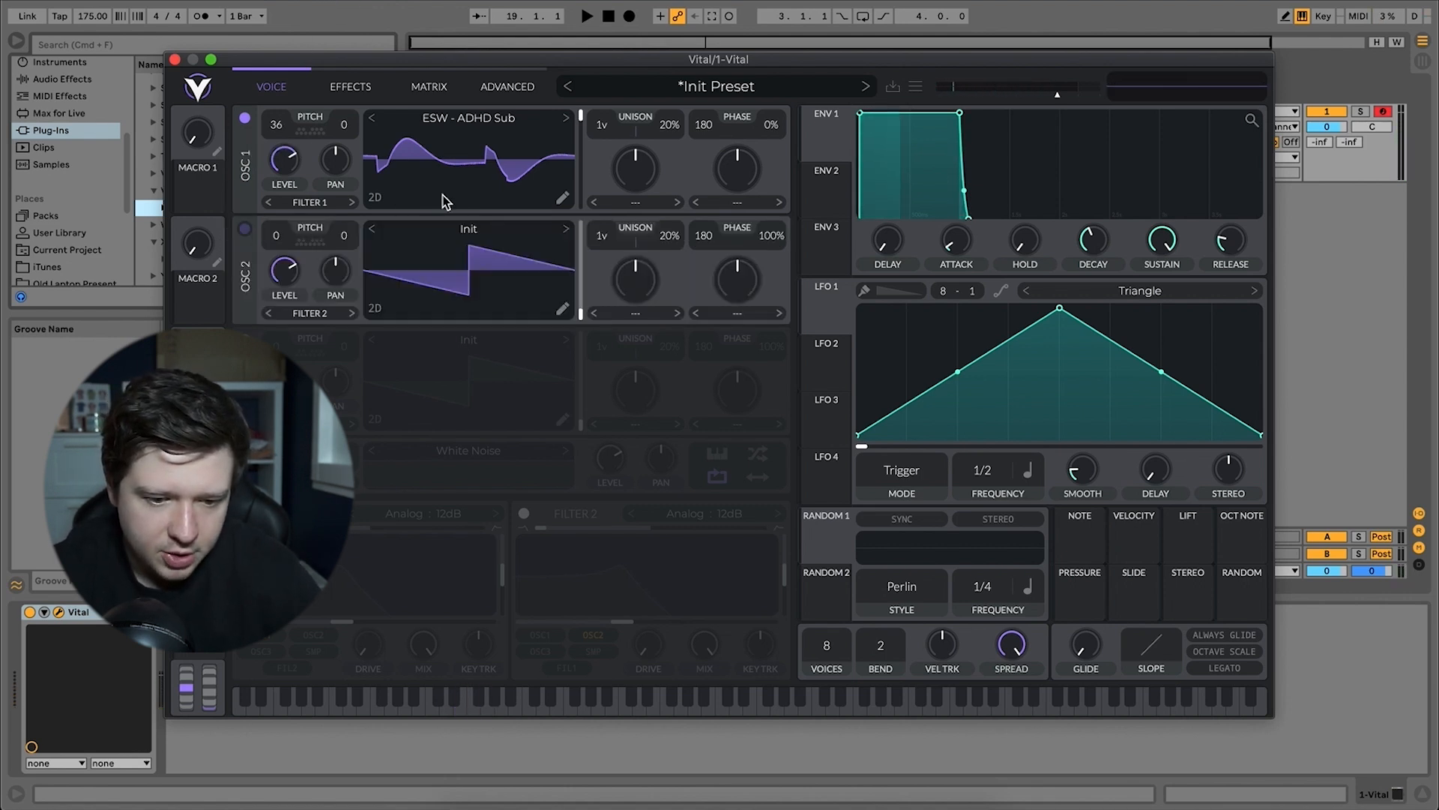
{"action": "left_click", "coordinate": [467, 229]}
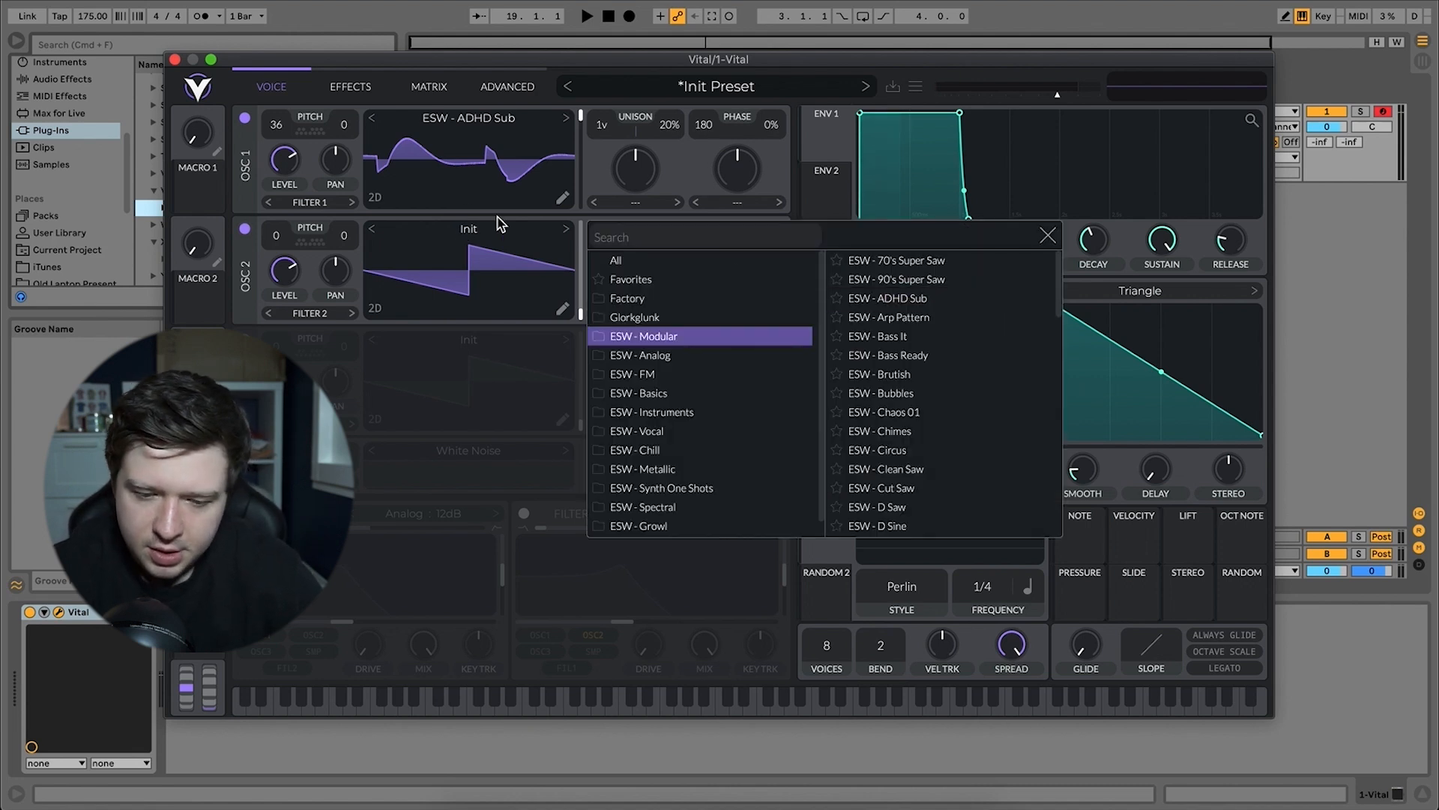
{"action": "left_click", "coordinate": [667, 392]}
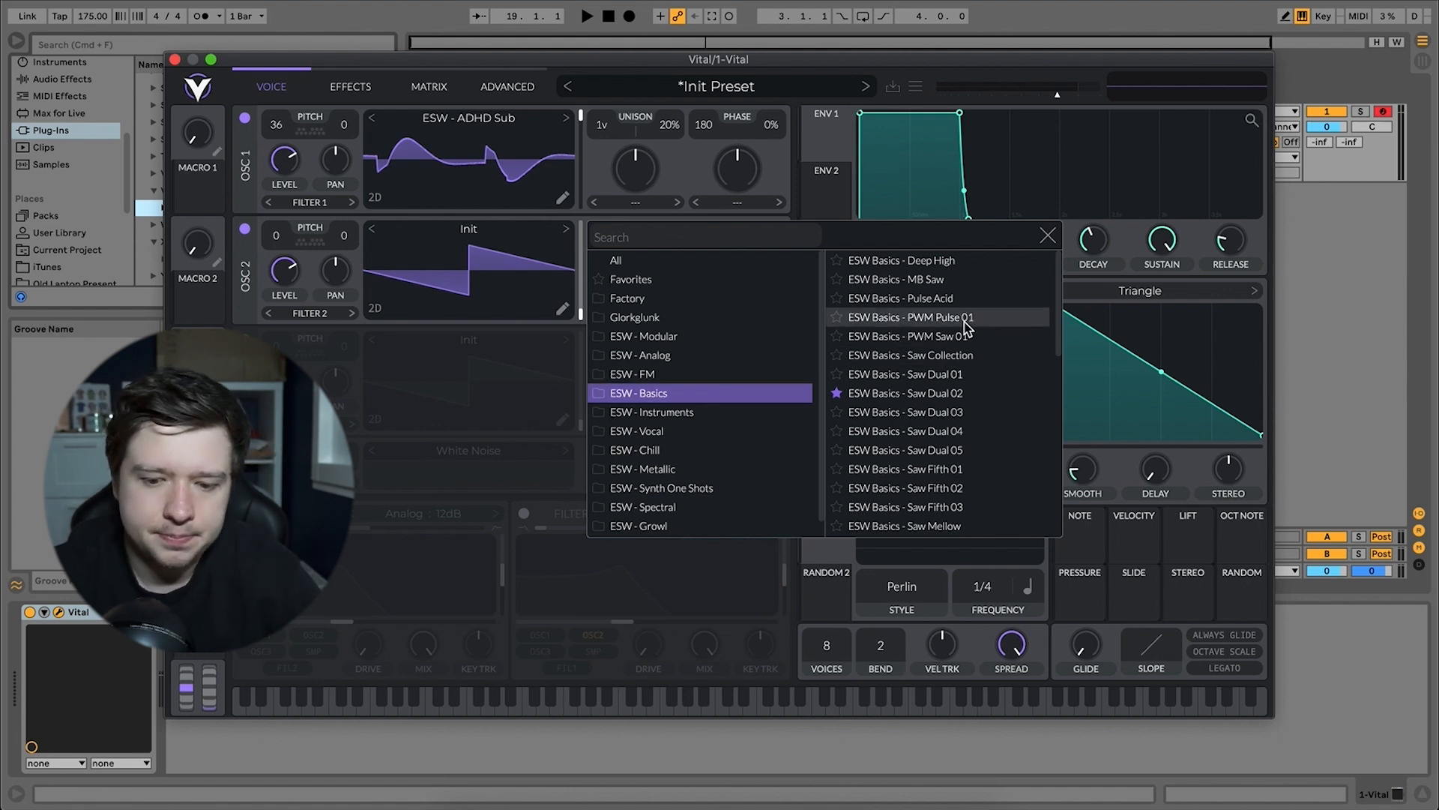
{"action": "scroll", "coordinate": [966, 324], "scroll_direction": "down", "scroll_amount": 4}
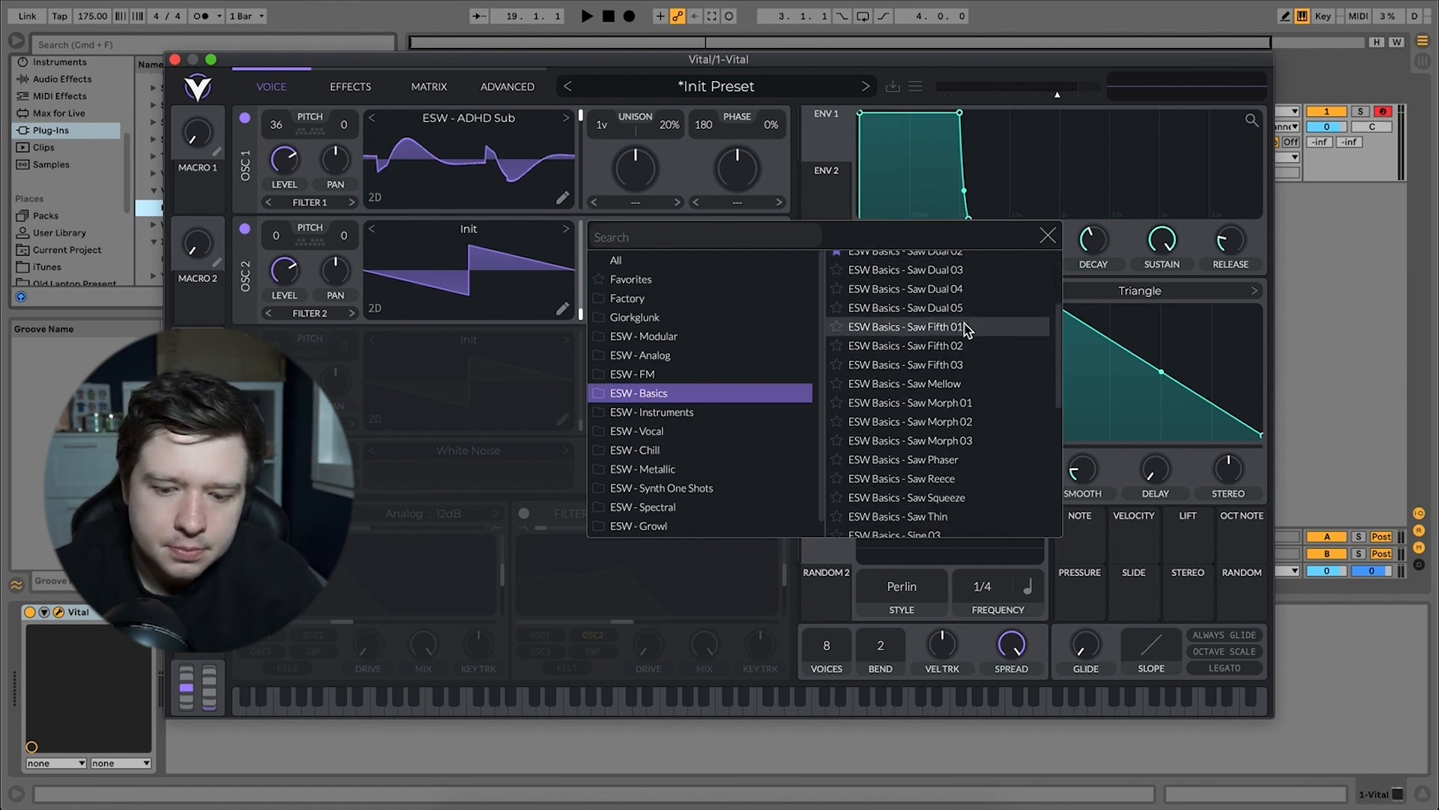
{"action": "scroll", "coordinate": [965, 326], "scroll_direction": "down", "scroll_amount": 5}
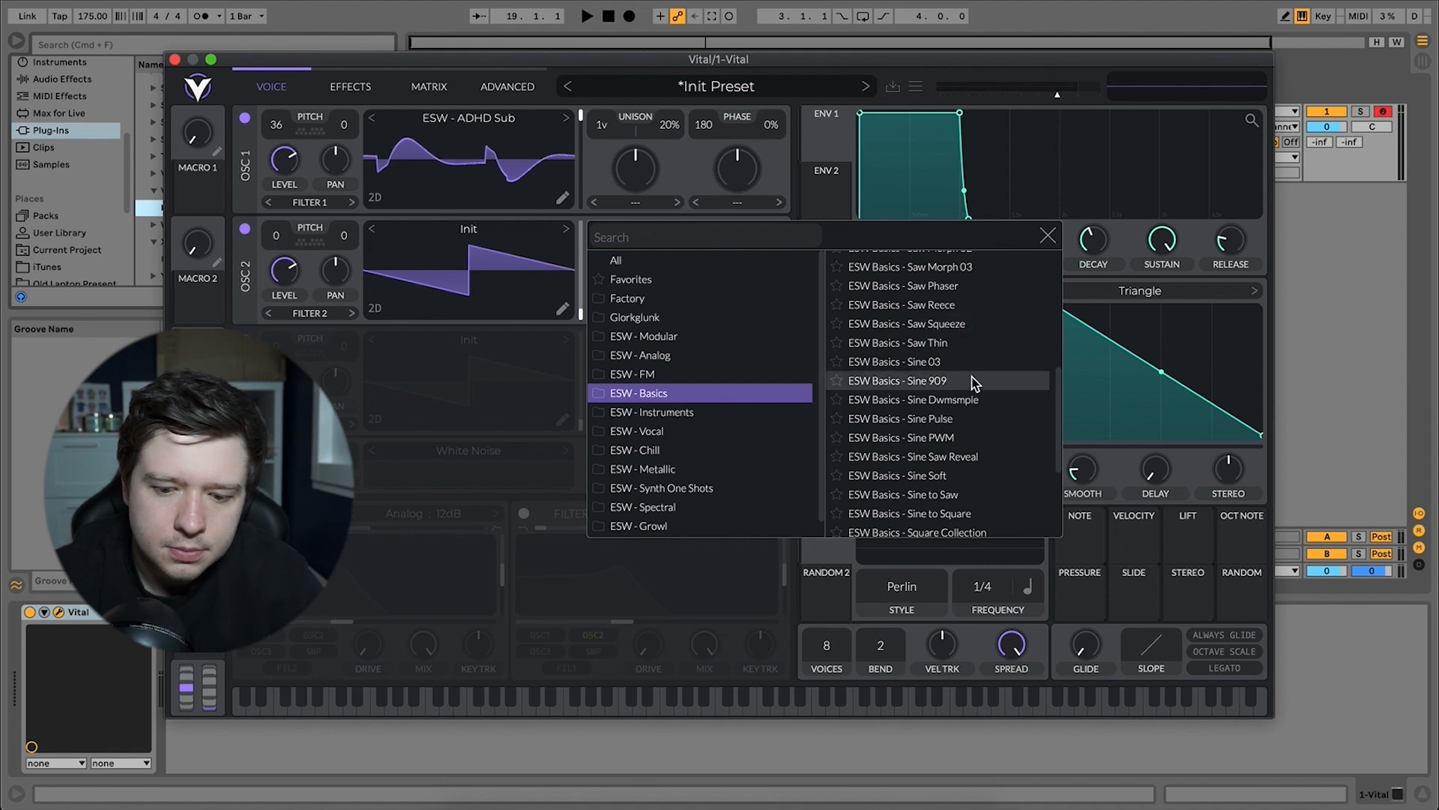
{"action": "left_click", "coordinate": [973, 382]}
{"action": "left_click", "coordinate": [1051, 238]}
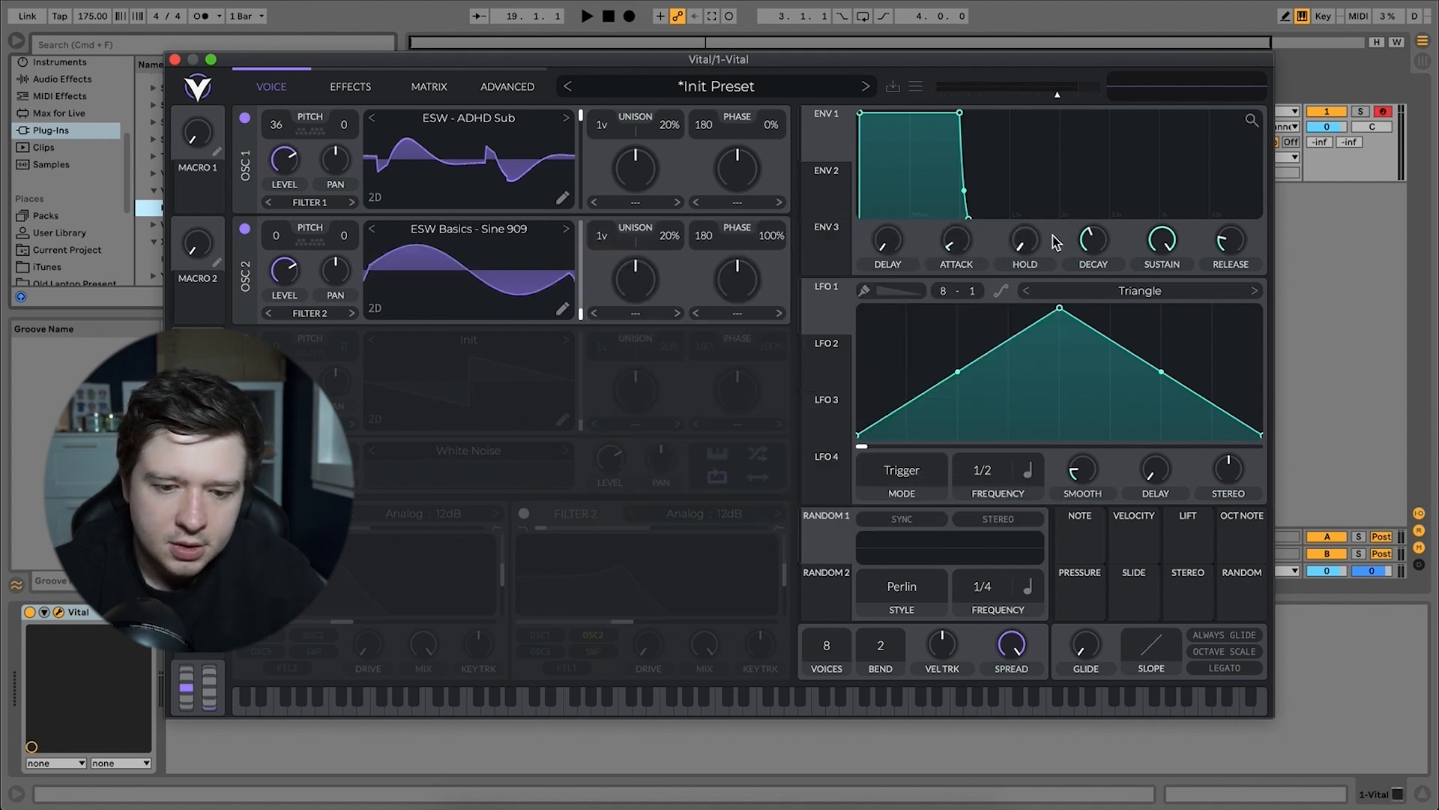
Set oscillator 2's phase randomization to 0% and its wavetable position to maximum.
{"action": "left_click_drag", "start_coordinate": [773, 235], "coordinate": [777, 245]}
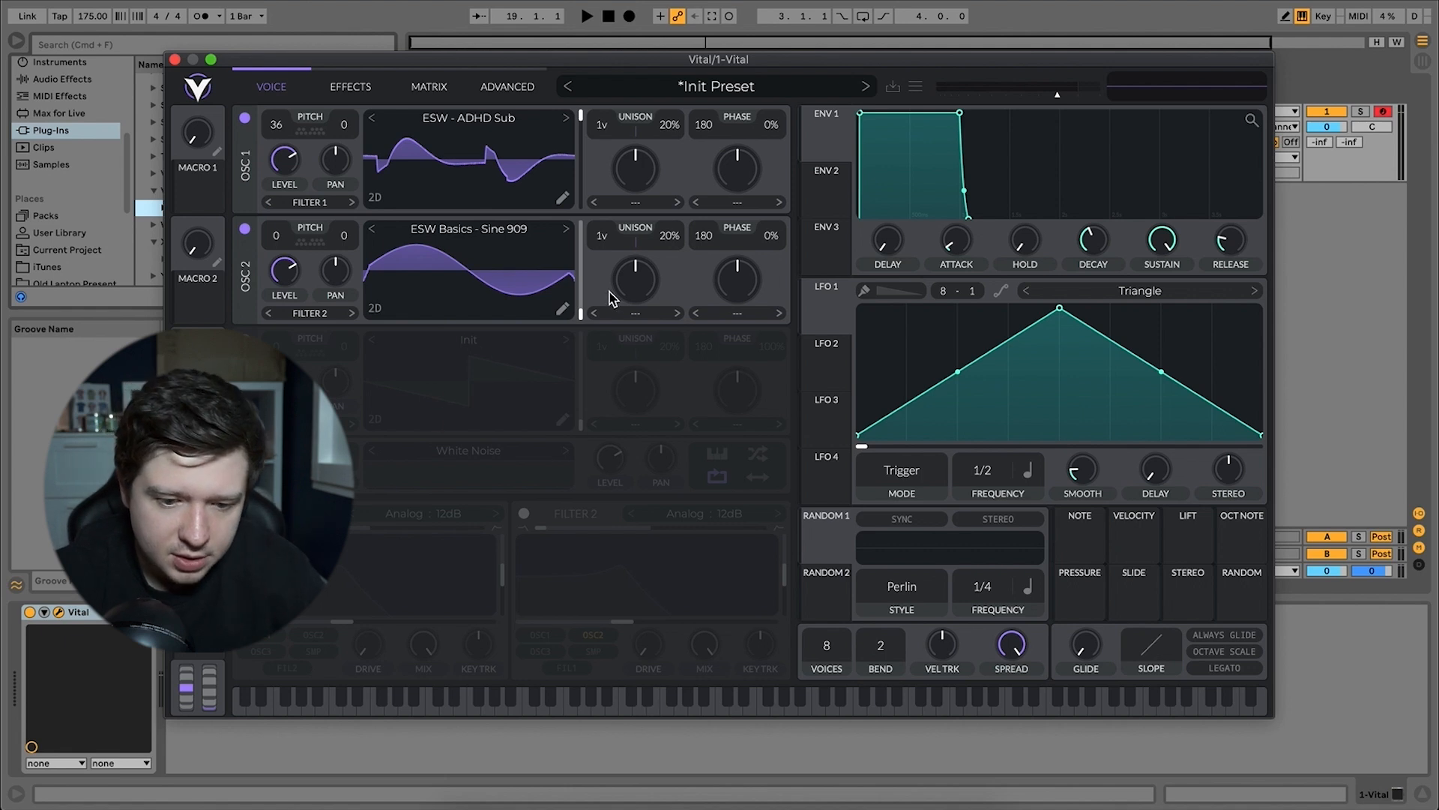
{"action": "left_click", "coordinate": [581, 315]}
{"action": "left_click_drag", "start_coordinate": [581, 315], "coordinate": [581, 225]}
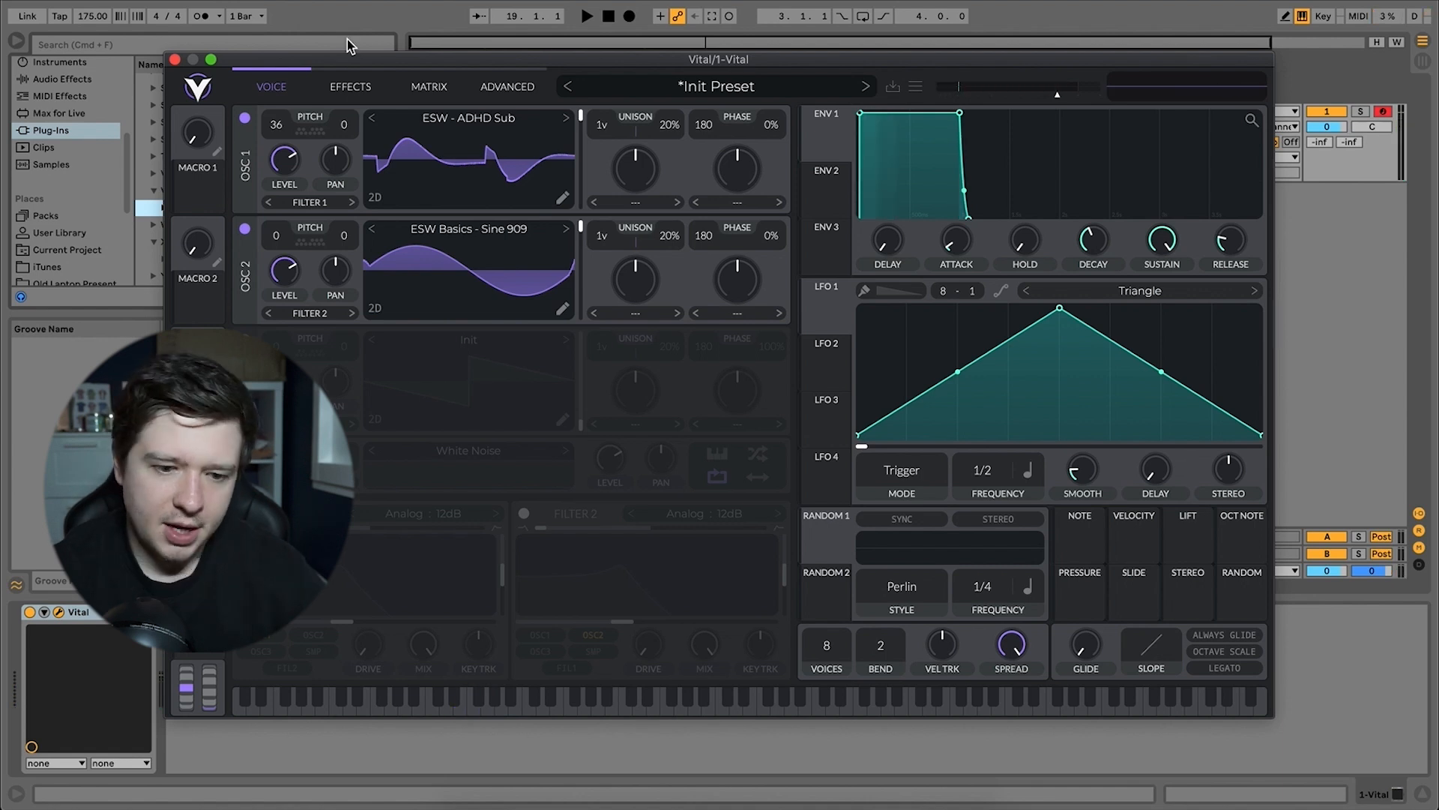
Enable Distortion in Vital's effects and raise its Soft Clip drive, leaving the EQ effect disabled.
{"action": "left_click", "coordinate": [366, 88]}
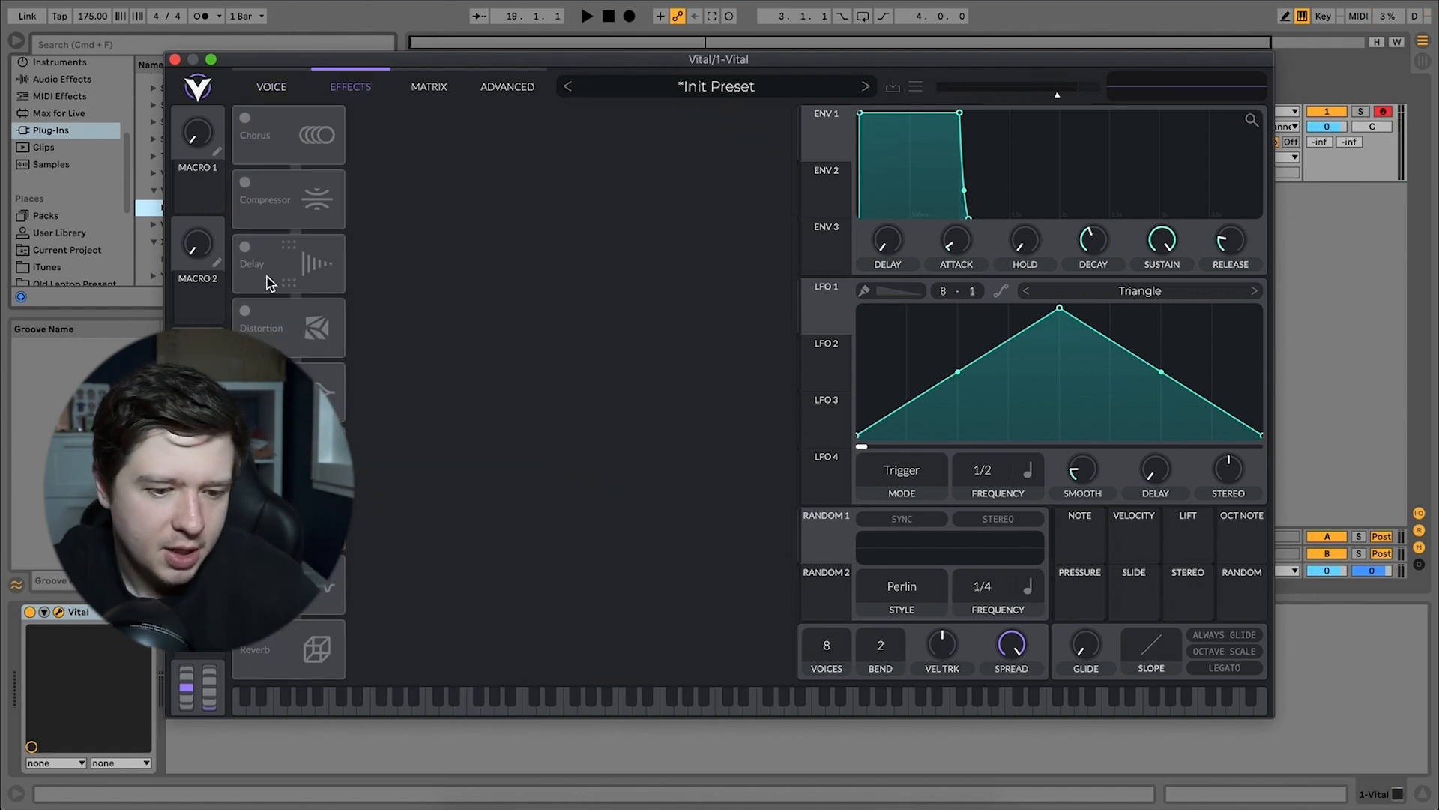
{"action": "left_click", "coordinate": [247, 311]}
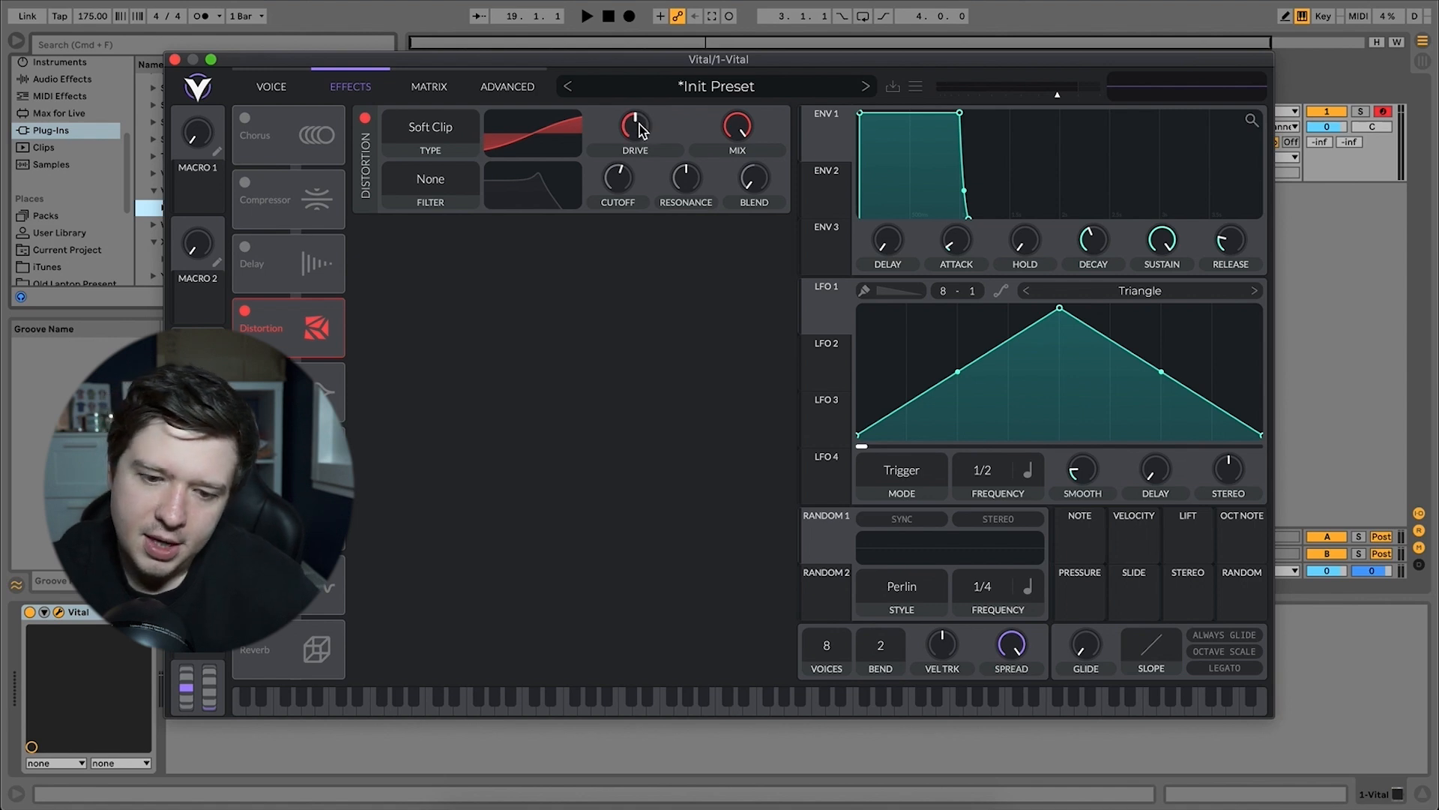
{"action": "mouse_move", "coordinate": [641, 129]}
{"action": "left_click_drag", "start_coordinate": [641, 129], "coordinate": [648, 120]}
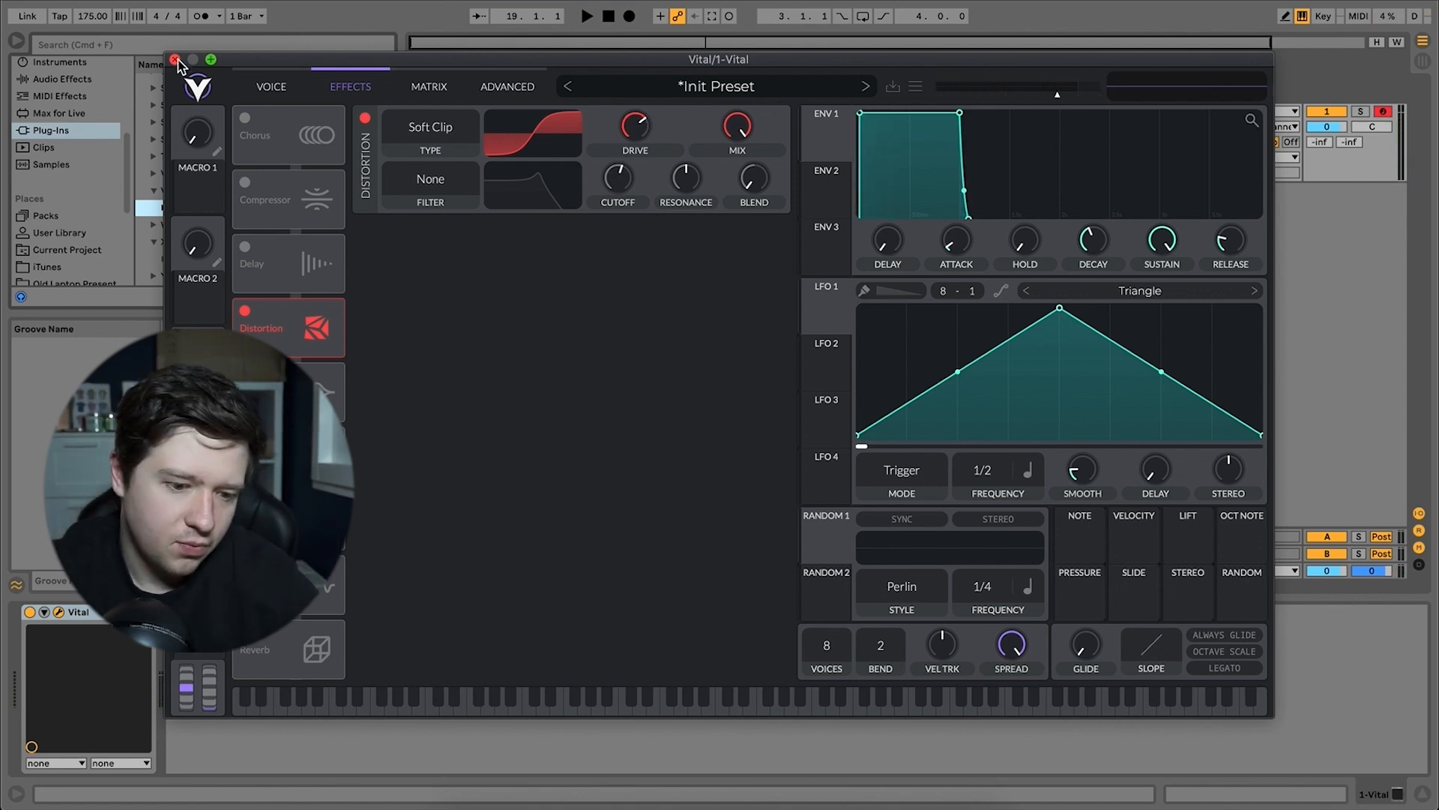
{"action": "left_click", "coordinate": [244, 375]}
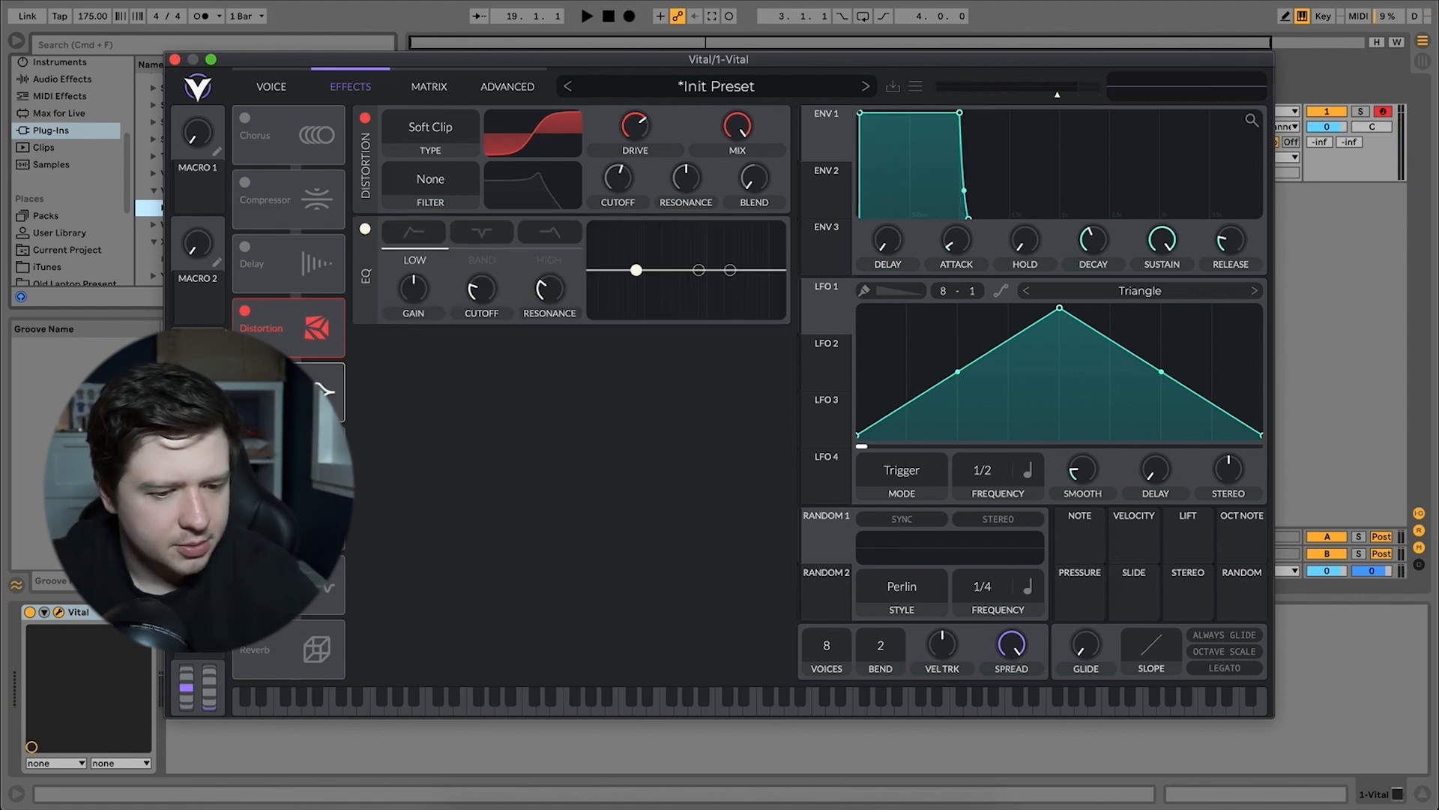
{"action": "left_click", "coordinate": [244, 374]}
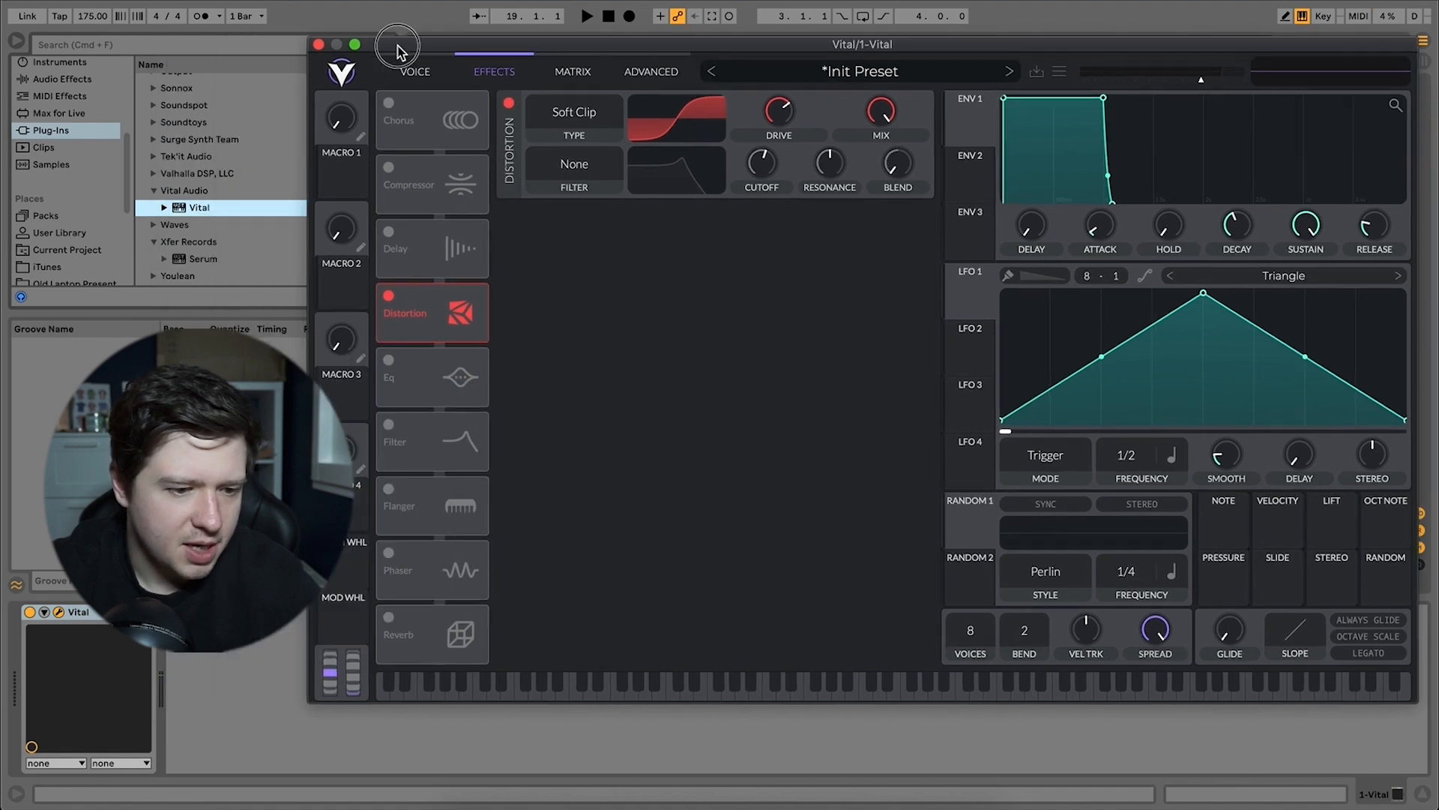
Add EQ Eight after Vital, shape band 1 as an x4 low cut near 100 Hz and set band 2's gain to -3.60 dB around 100 Hz.
{"action": "left_click_drag", "start_coordinate": [168, 250], "coordinate": [236, 658]}
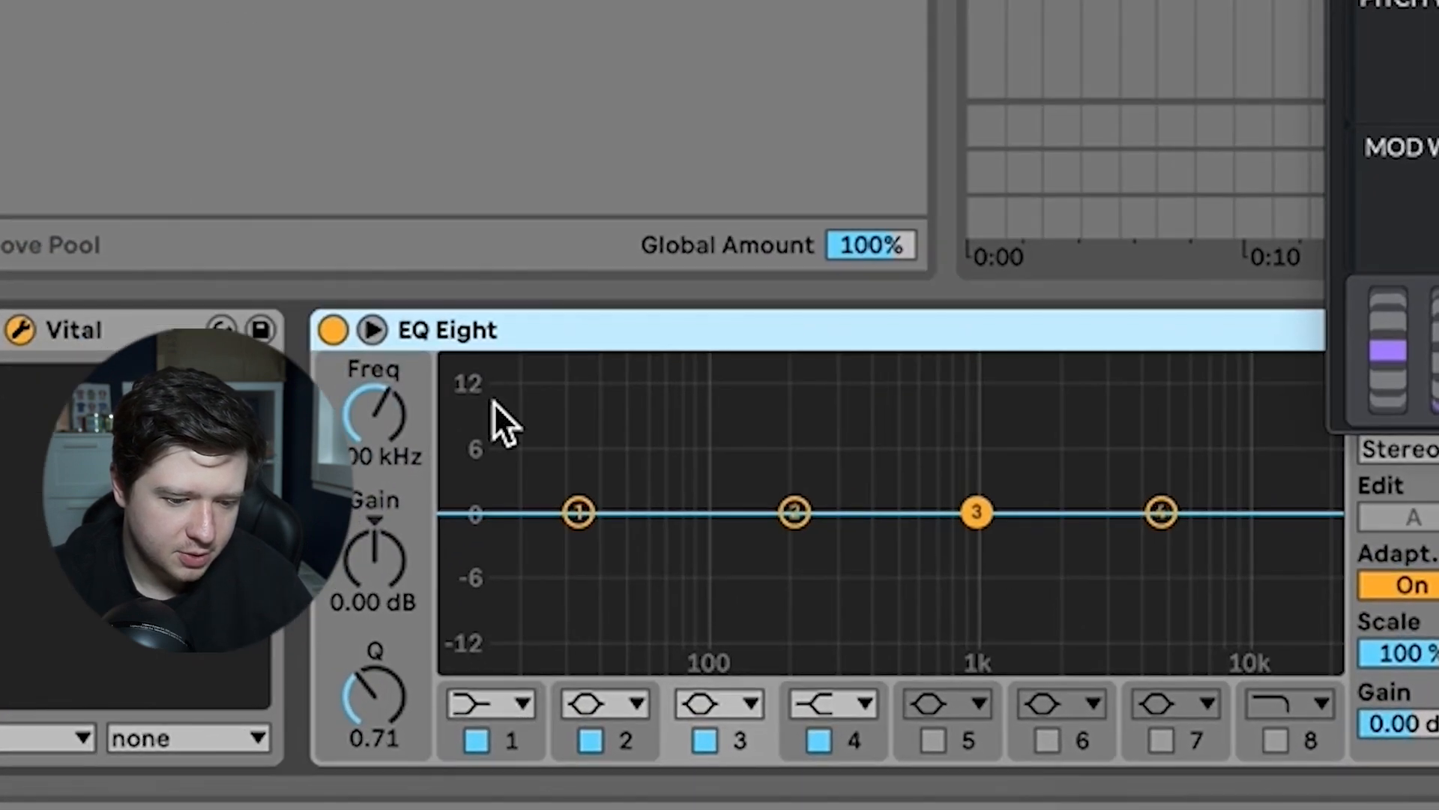
{"action": "left_click", "coordinate": [232, 749]}
{"action": "left_click", "coordinate": [503, 416]}
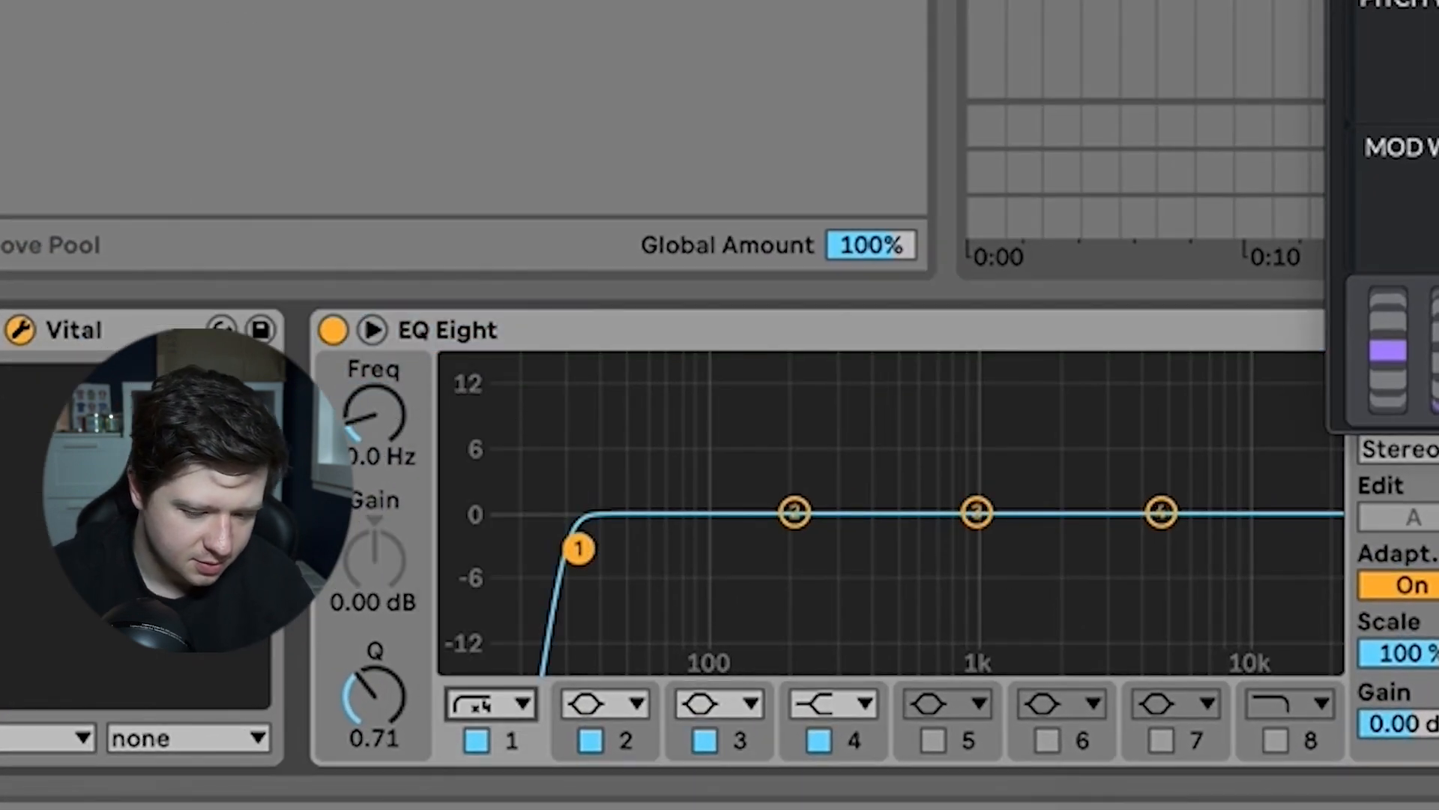
{"action": "left_click_drag", "start_coordinate": [379, 411], "coordinate": [381, 408]}
{"action": "left_click_drag", "start_coordinate": [795, 512], "coordinate": [720, 540]}
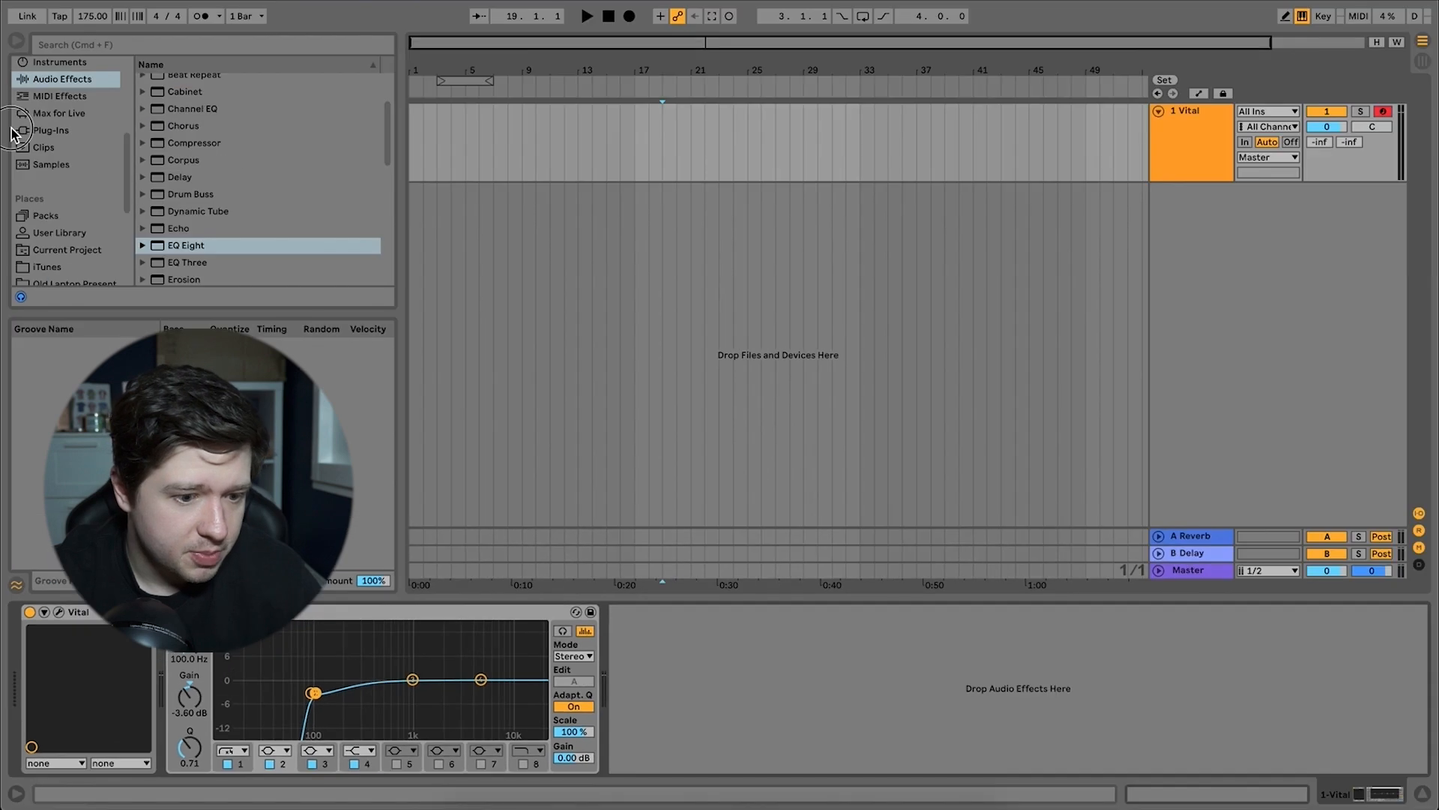
Search the plug-ins for "camel" and add the CamelCrusher VST after EQ Eight.
{"action": "left_click", "coordinate": [51, 130]}
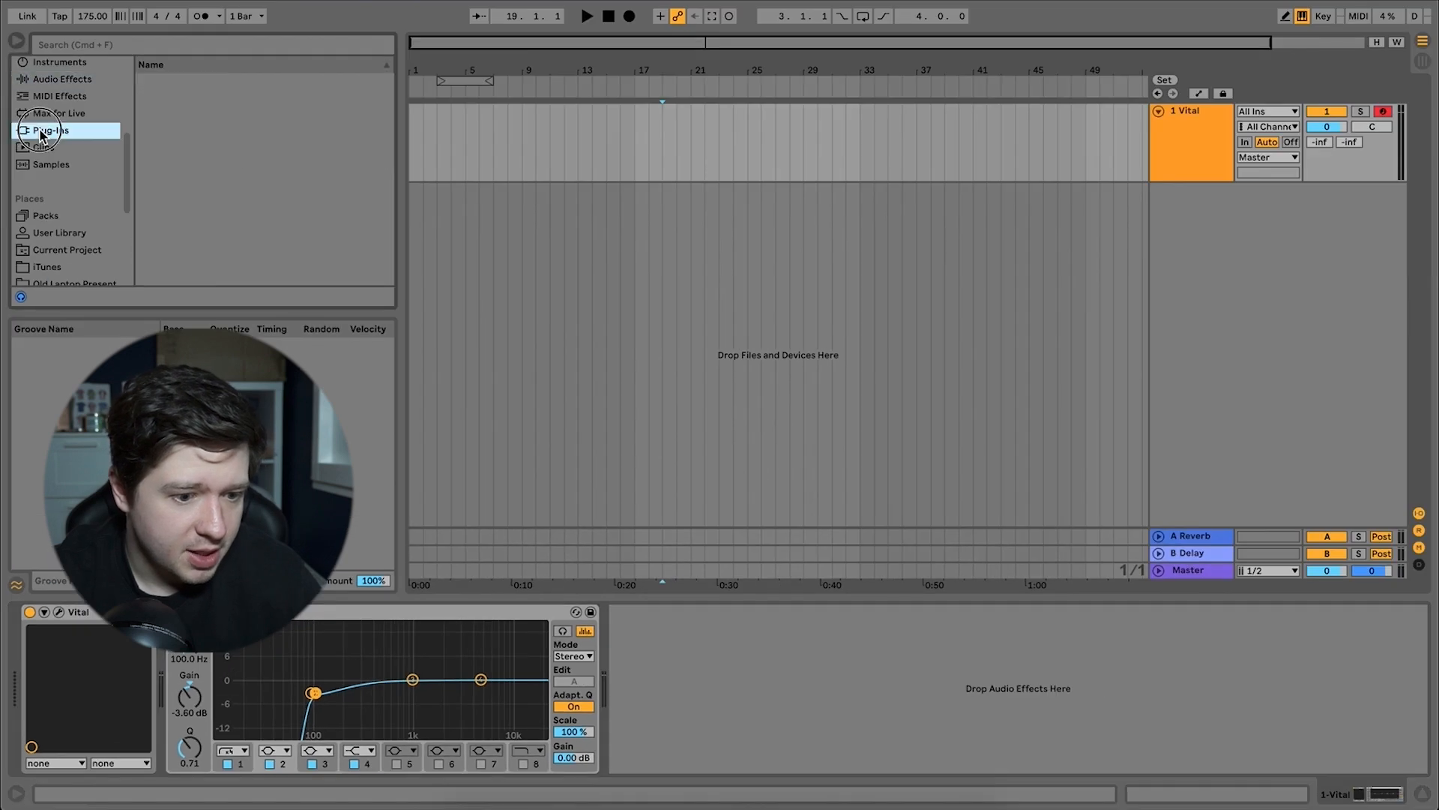
{"action": "left_click", "coordinate": [85, 48]}
{"action": "type", "text": "camel"}
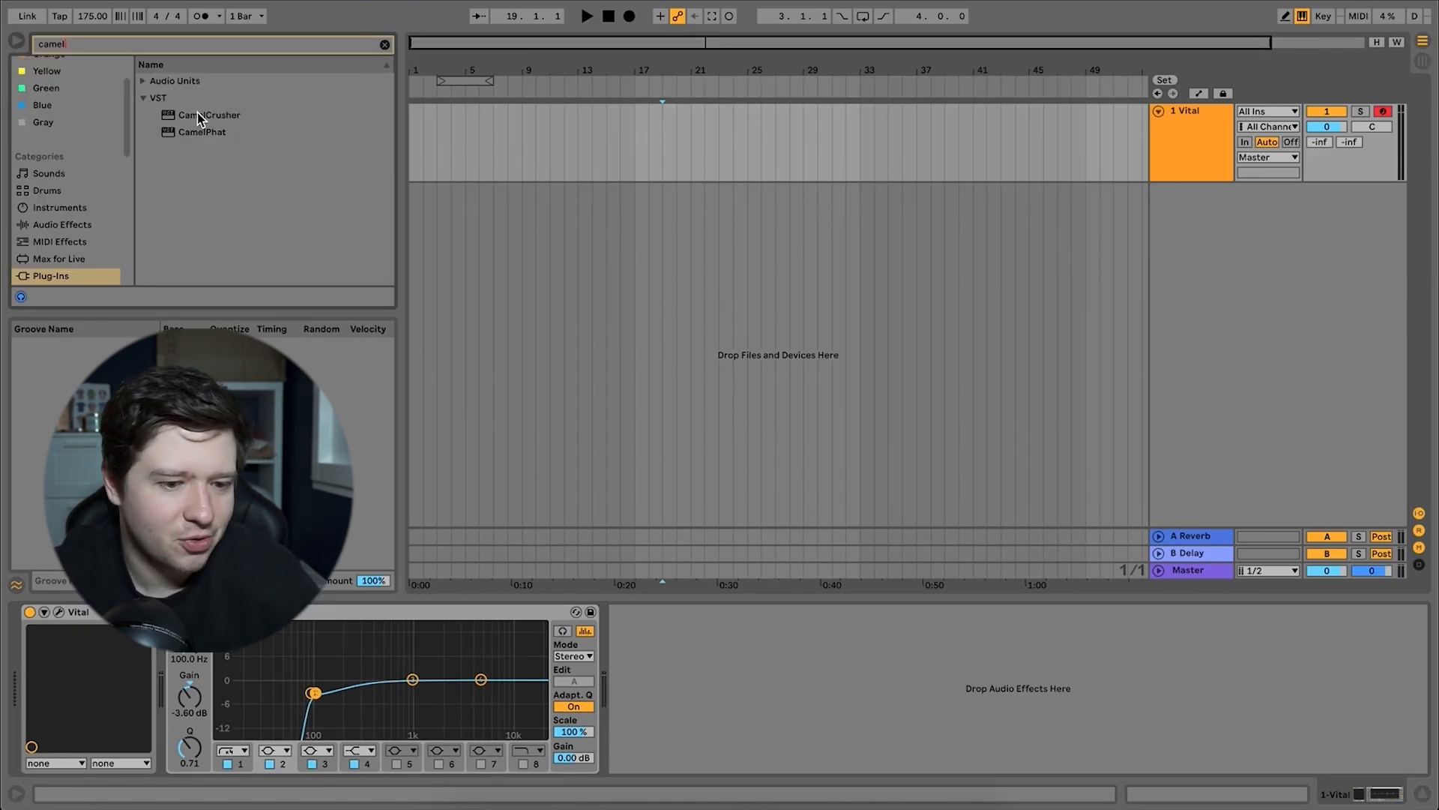
{"action": "double_click", "coordinate": [199, 116]}
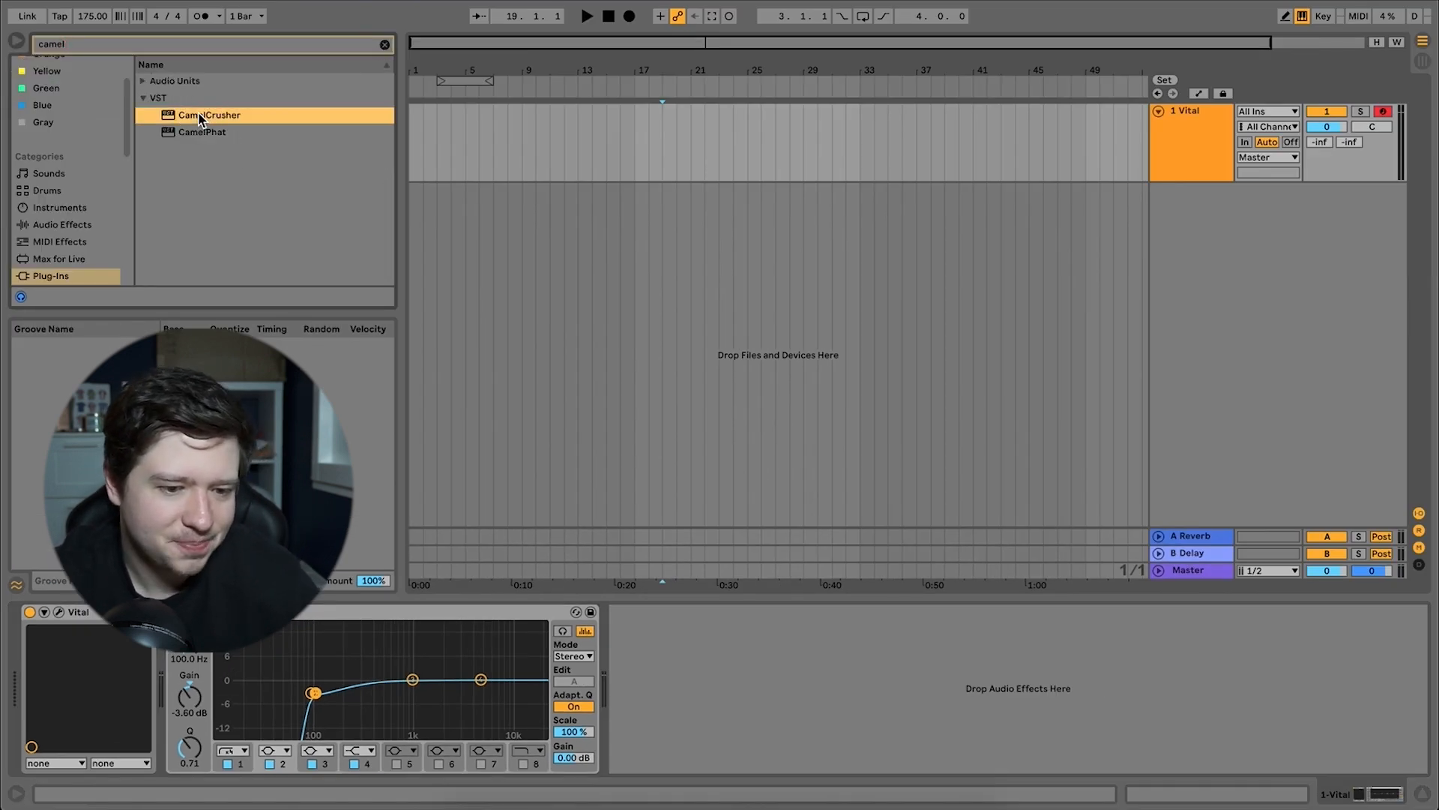
{"action": "left_click_drag", "start_coordinate": [689, 10], "coordinate": [621, 39]}
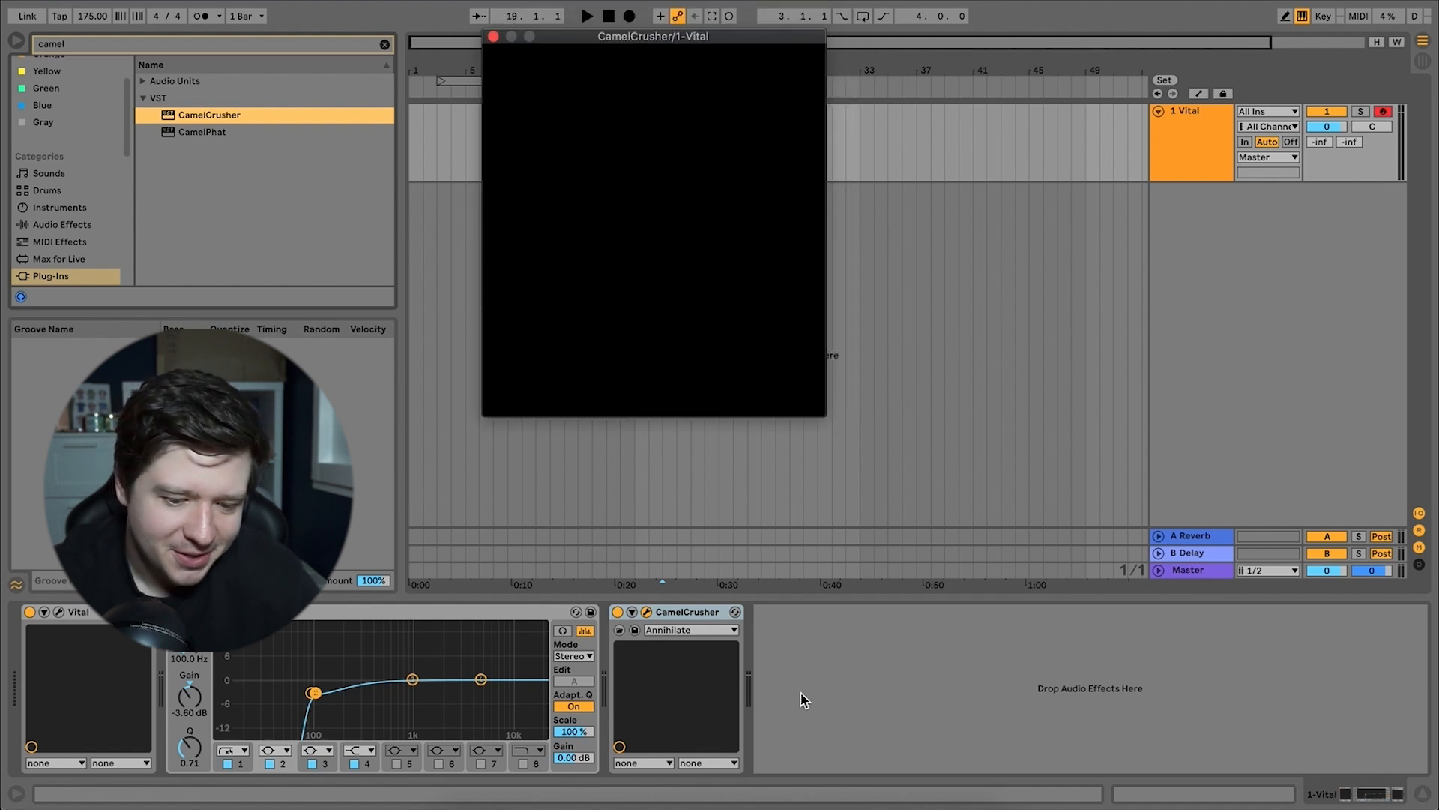
Show CamelCrusher's device parameters and load its Tube Warmth preset.
{"action": "left_click", "coordinate": [632, 611]}
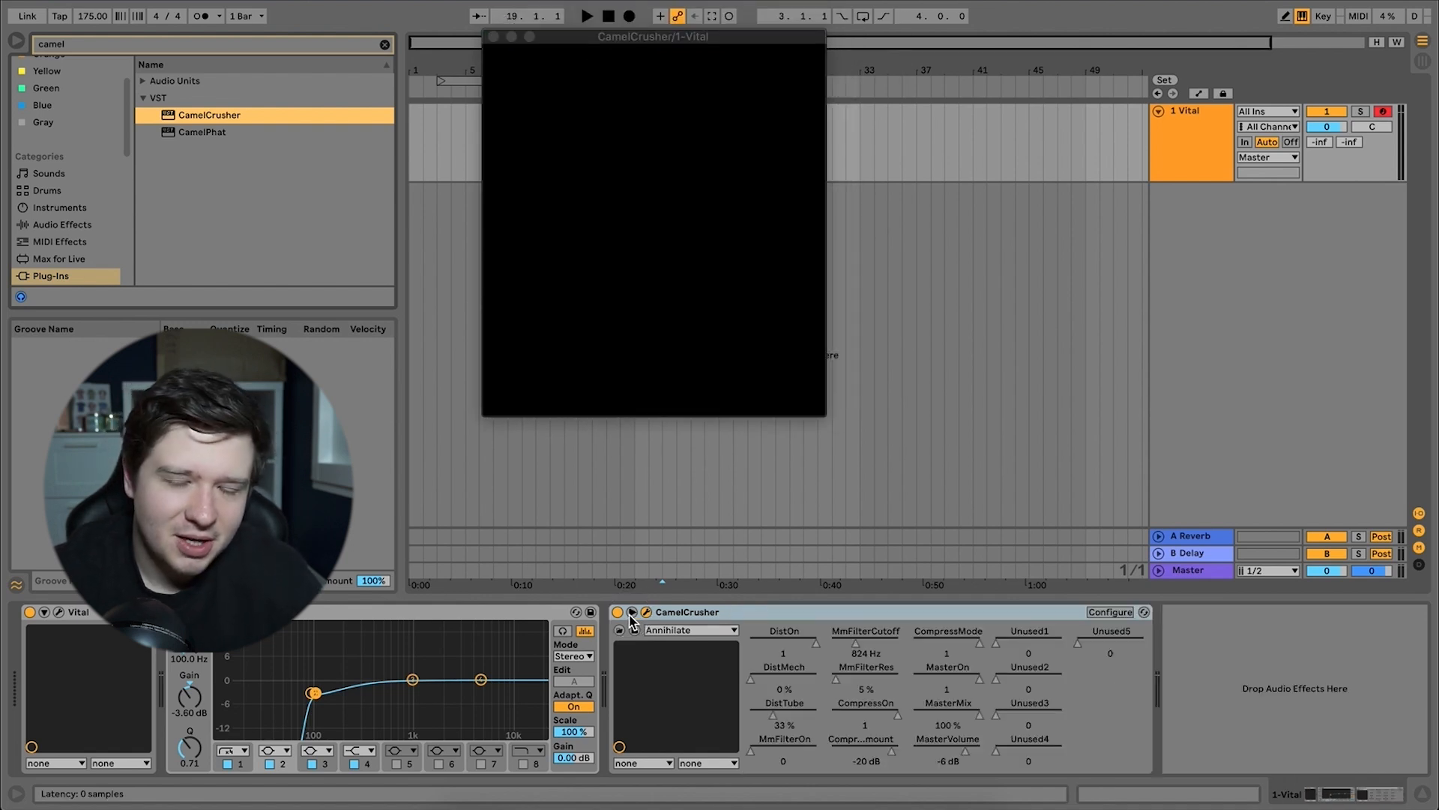
{"action": "left_click", "coordinate": [692, 631]}
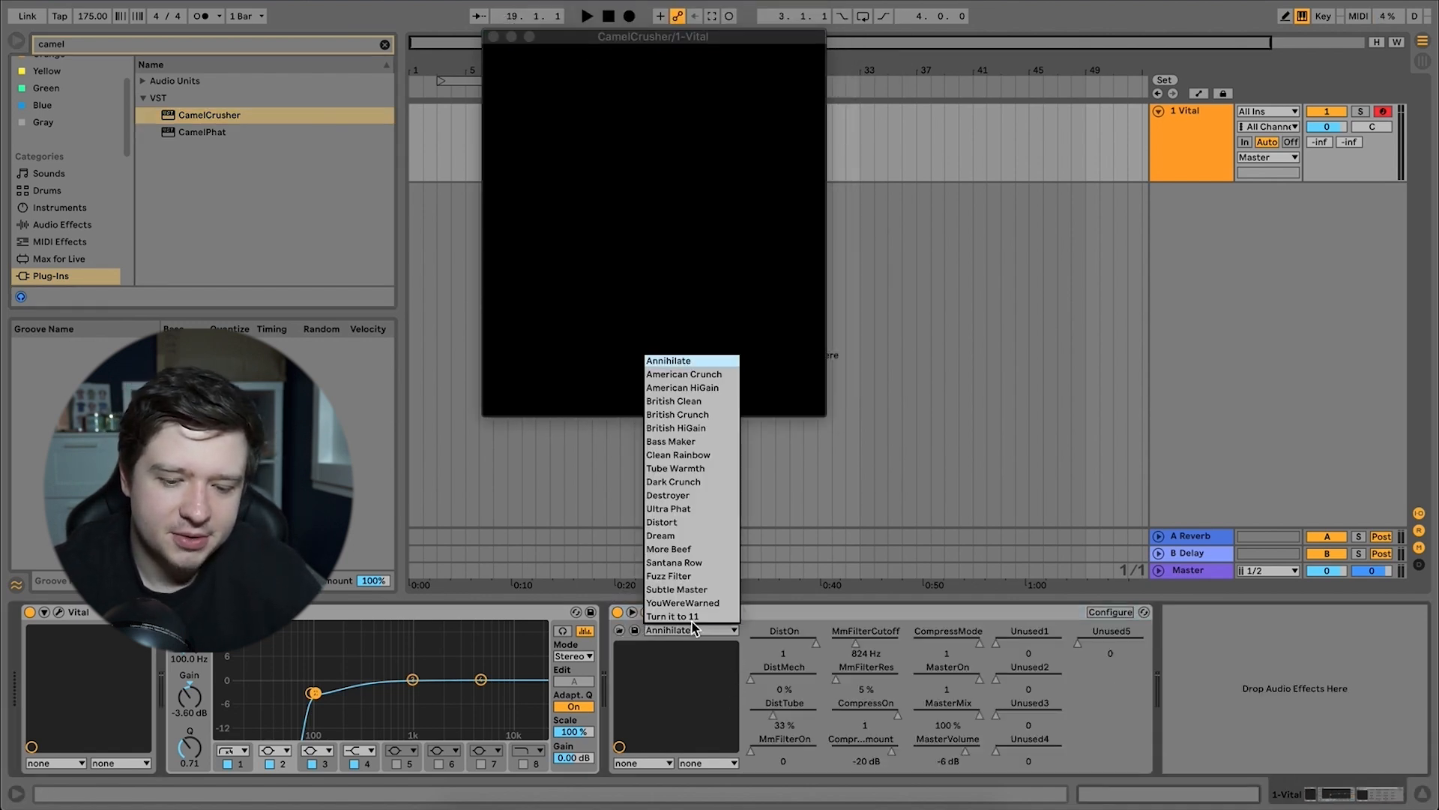
{"action": "left_click", "coordinate": [687, 470]}
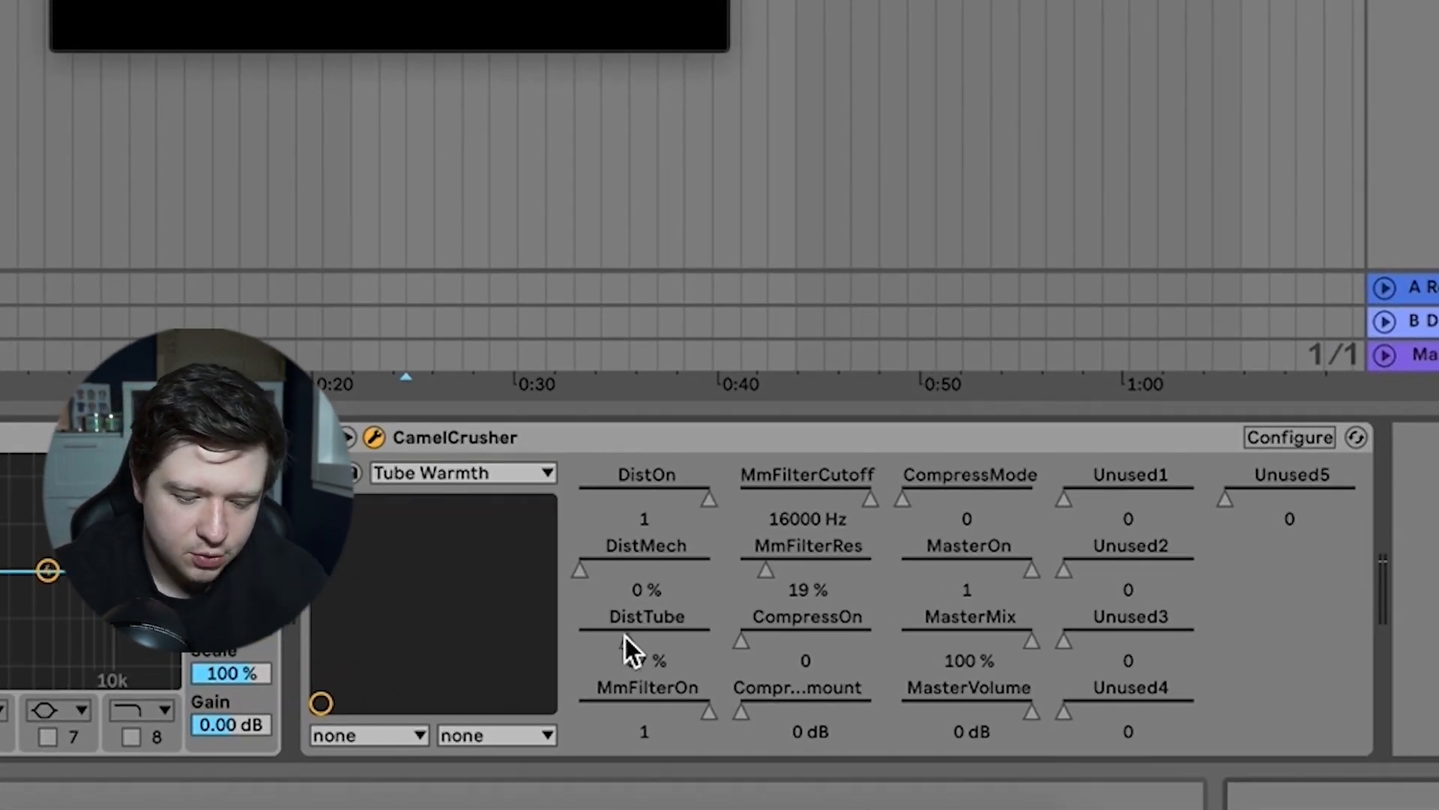
Set CamelCrusher's DistTube to 13%, turn its filter off, enable compression at -1 dB and set MasterMix to 50%.
{"action": "left_click_drag", "start_coordinate": [623, 632], "coordinate": [623, 651]}
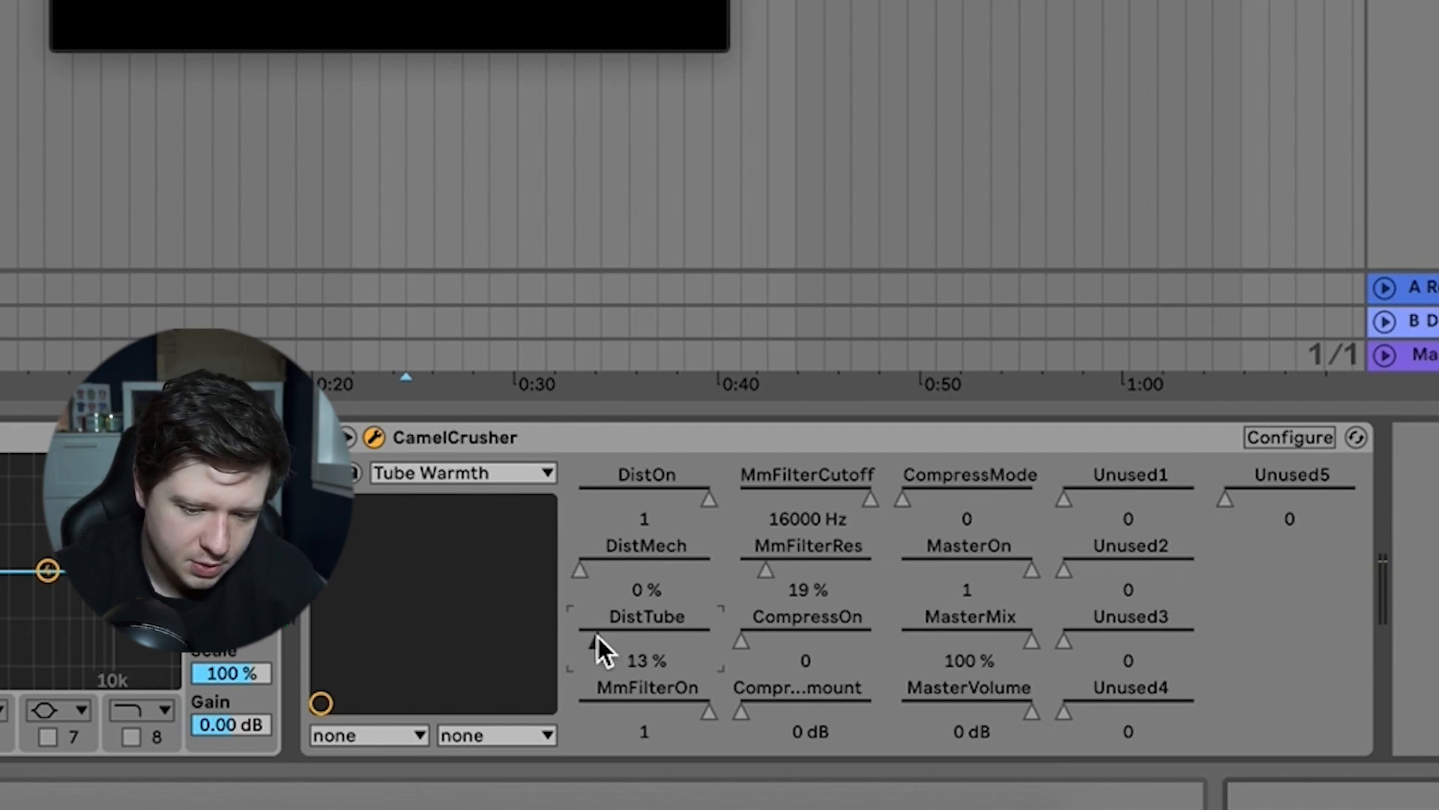
{"action": "left_click_drag", "start_coordinate": [701, 710], "coordinate": [701, 724]}
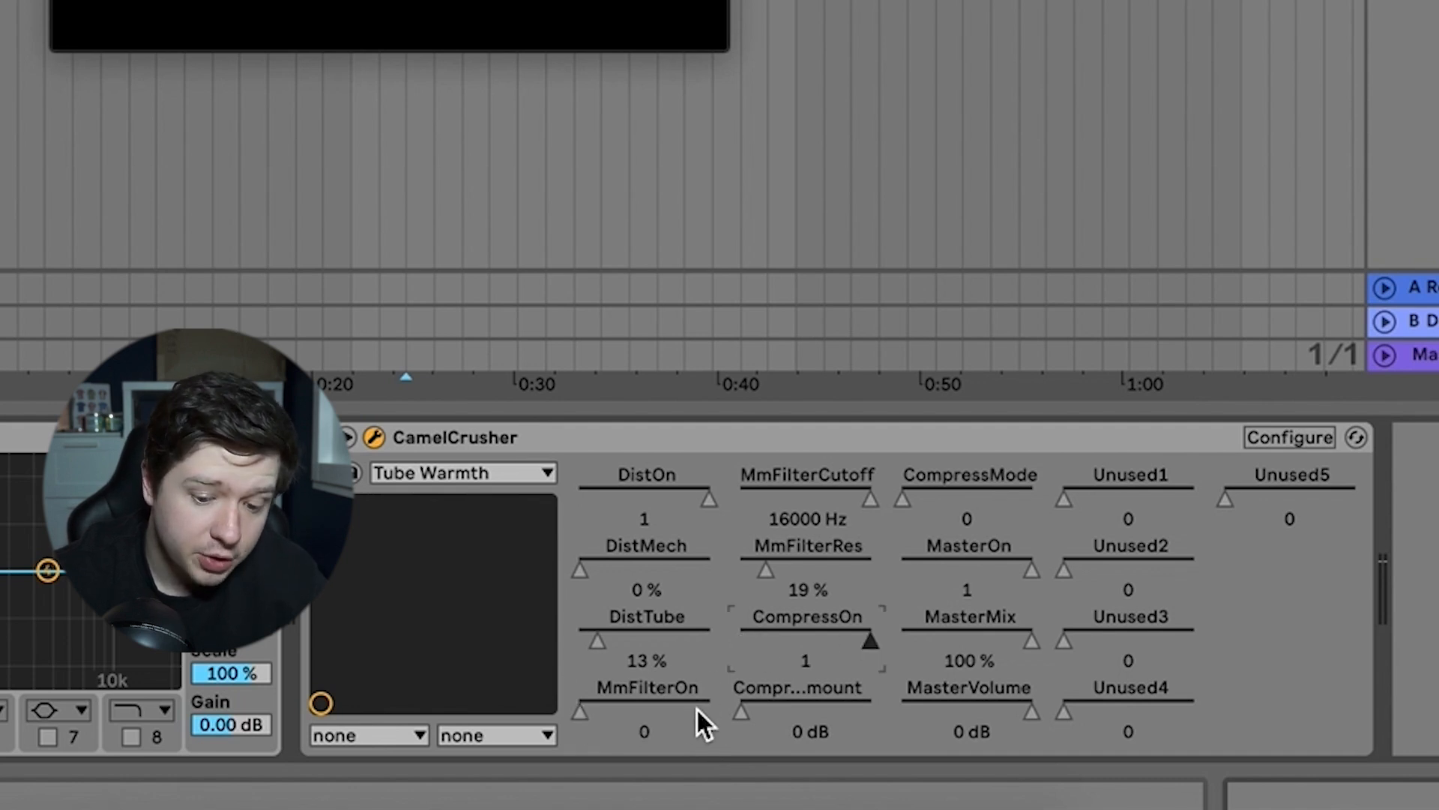
{"action": "left_click_drag", "start_coordinate": [738, 711], "coordinate": [738, 701]}
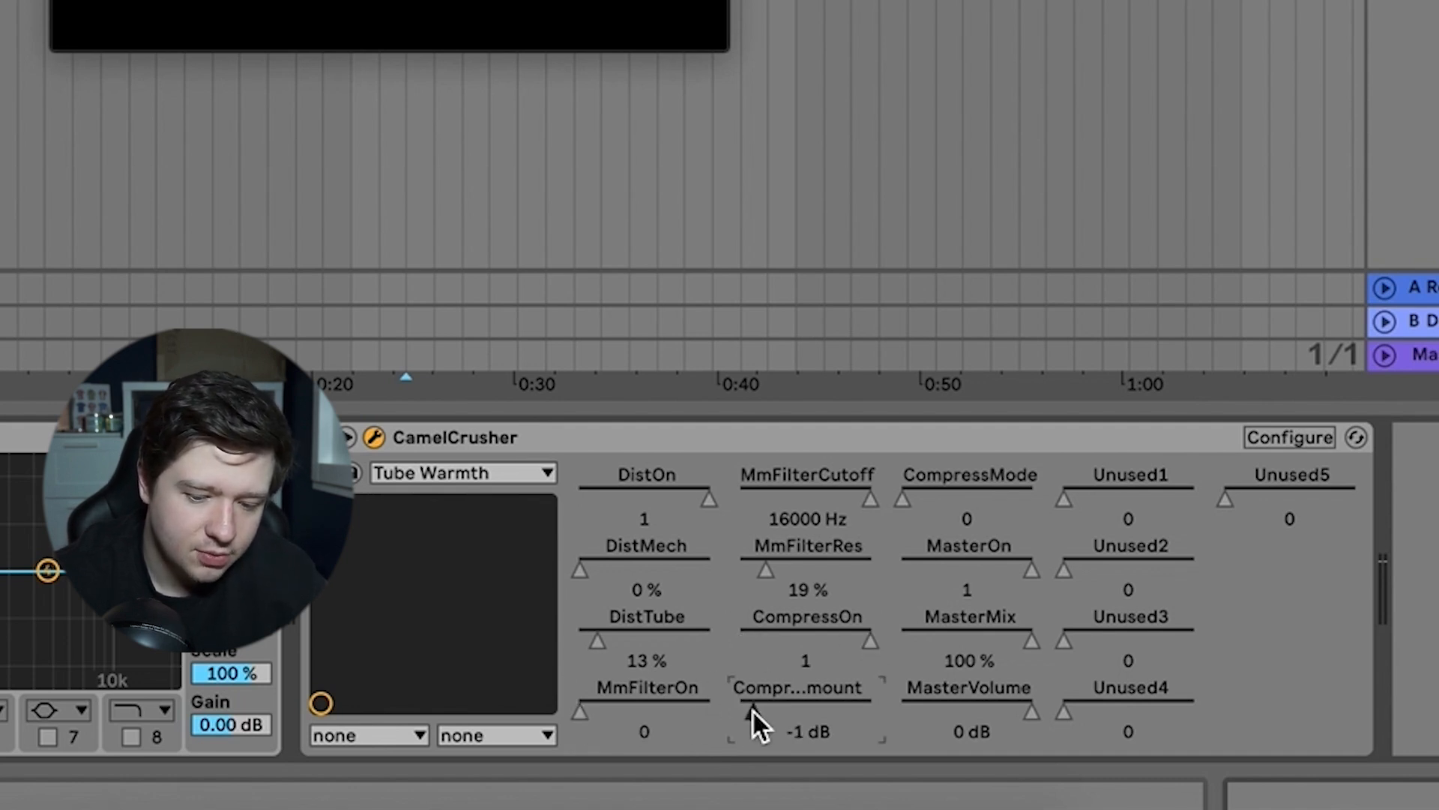
{"action": "left_click_drag", "start_coordinate": [1001, 620], "coordinate": [1000, 685]}
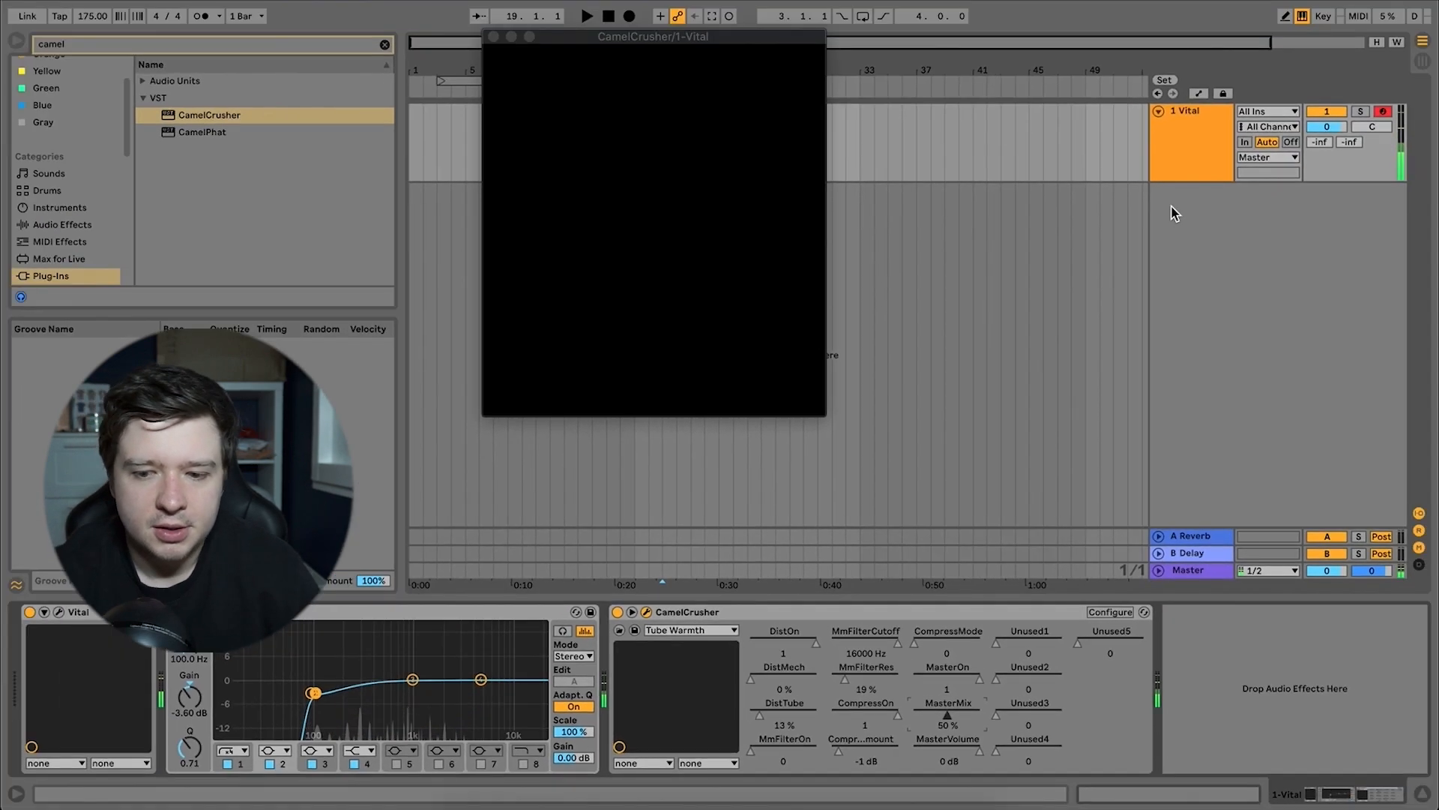
Load the belg sub rack onto a new MIDI track, mute it, and audition the Vital track with EQ Eight bypassed and re-enabled.
{"action": "key", "text": "ctrl+shift+t"}
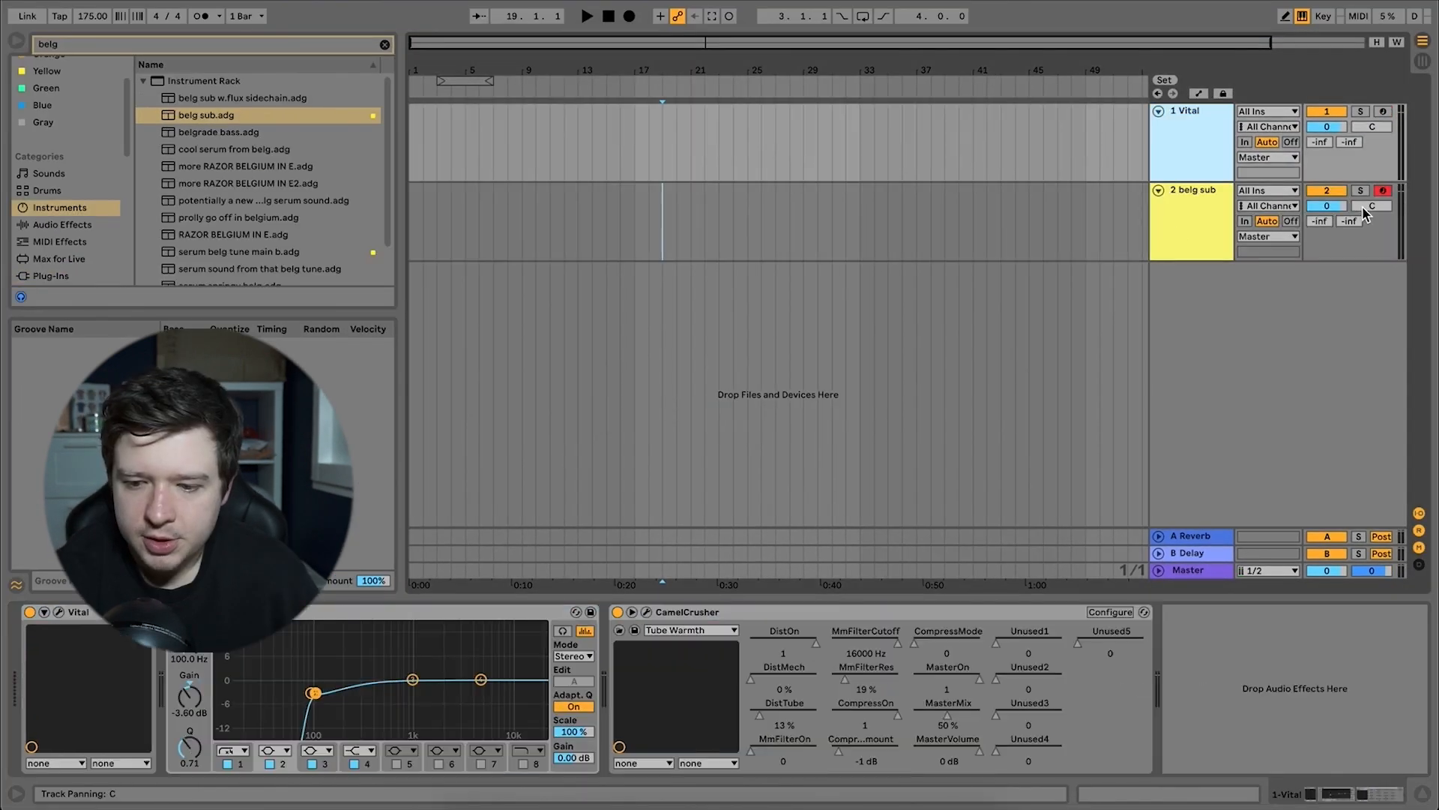
{"action": "left_click", "coordinate": [1229, 163]}
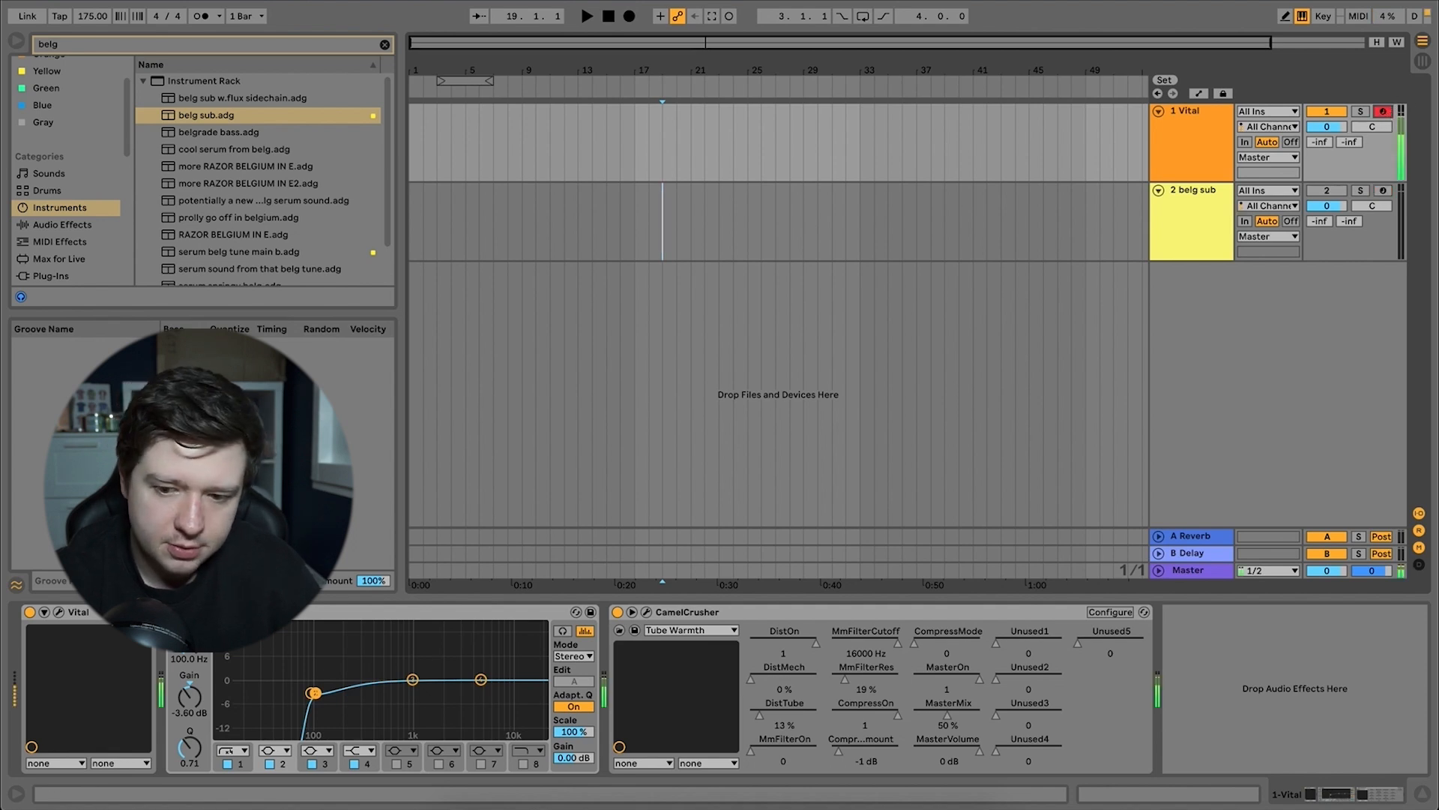
{"action": "left_click", "coordinate": [174, 612]}
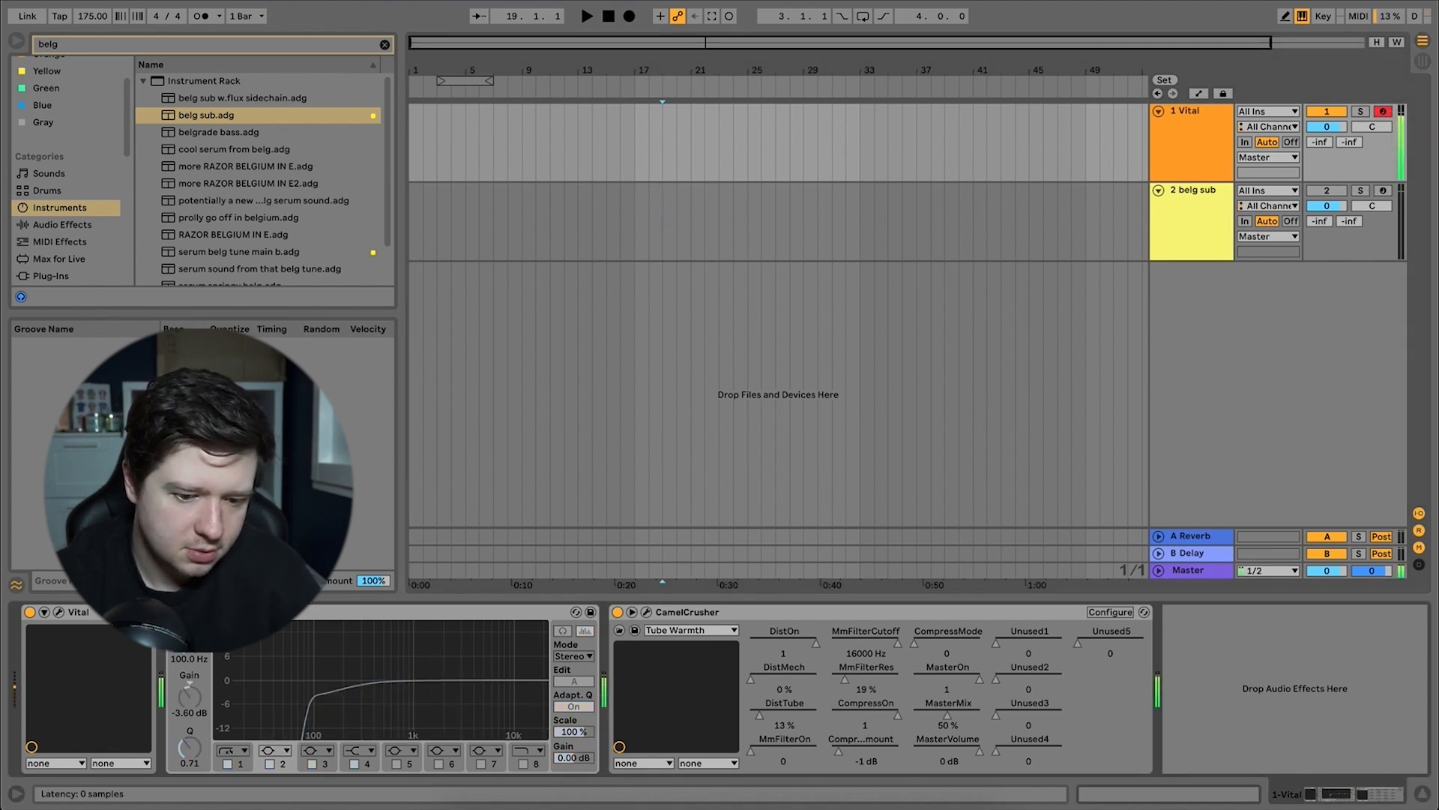
{"action": "left_click", "coordinate": [174, 611]}
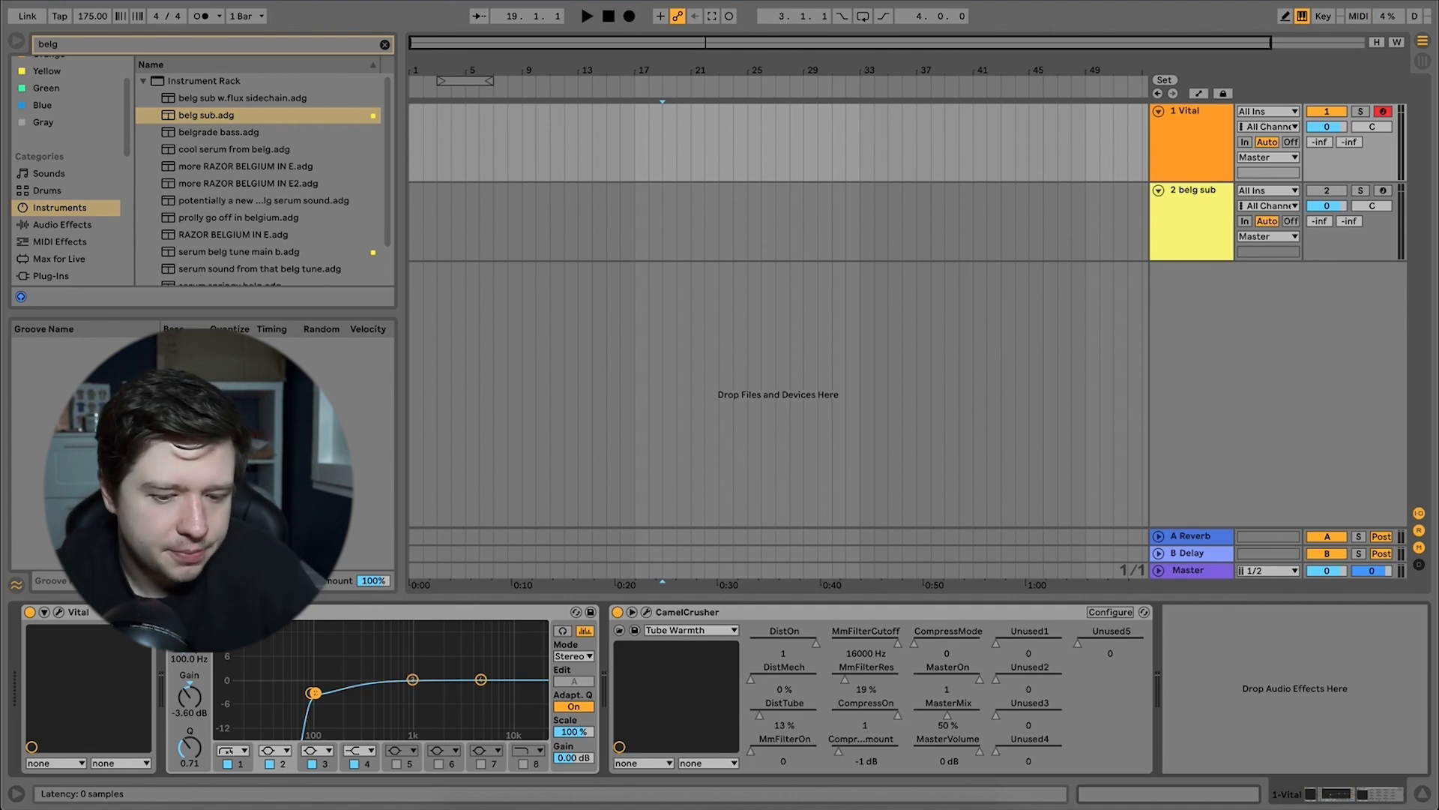
Activate the belg sub track and arm it together with the Vital track to play both layers.
{"action": "left_click", "coordinate": [1329, 192]}
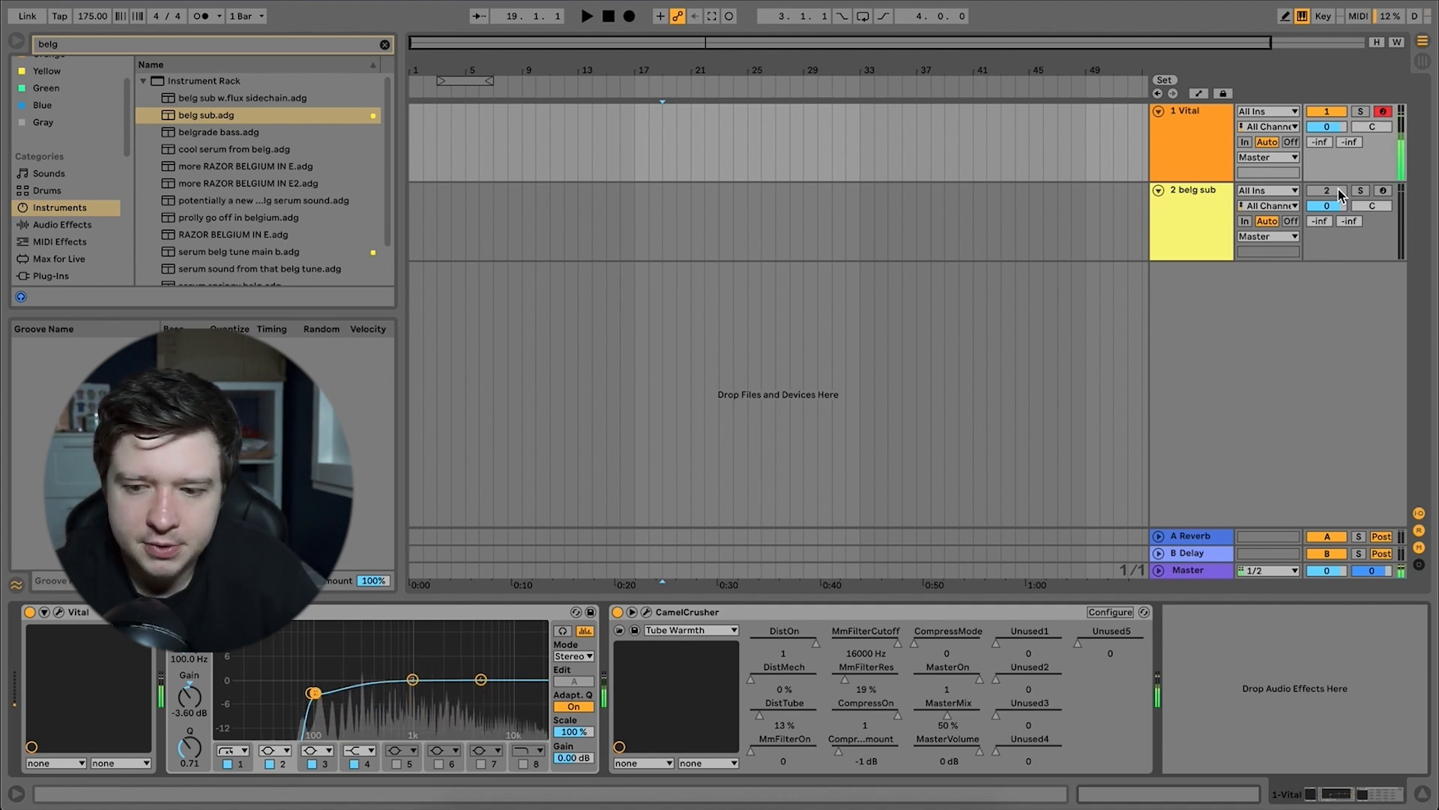
{"action": "left_click", "coordinate": [1383, 191]}
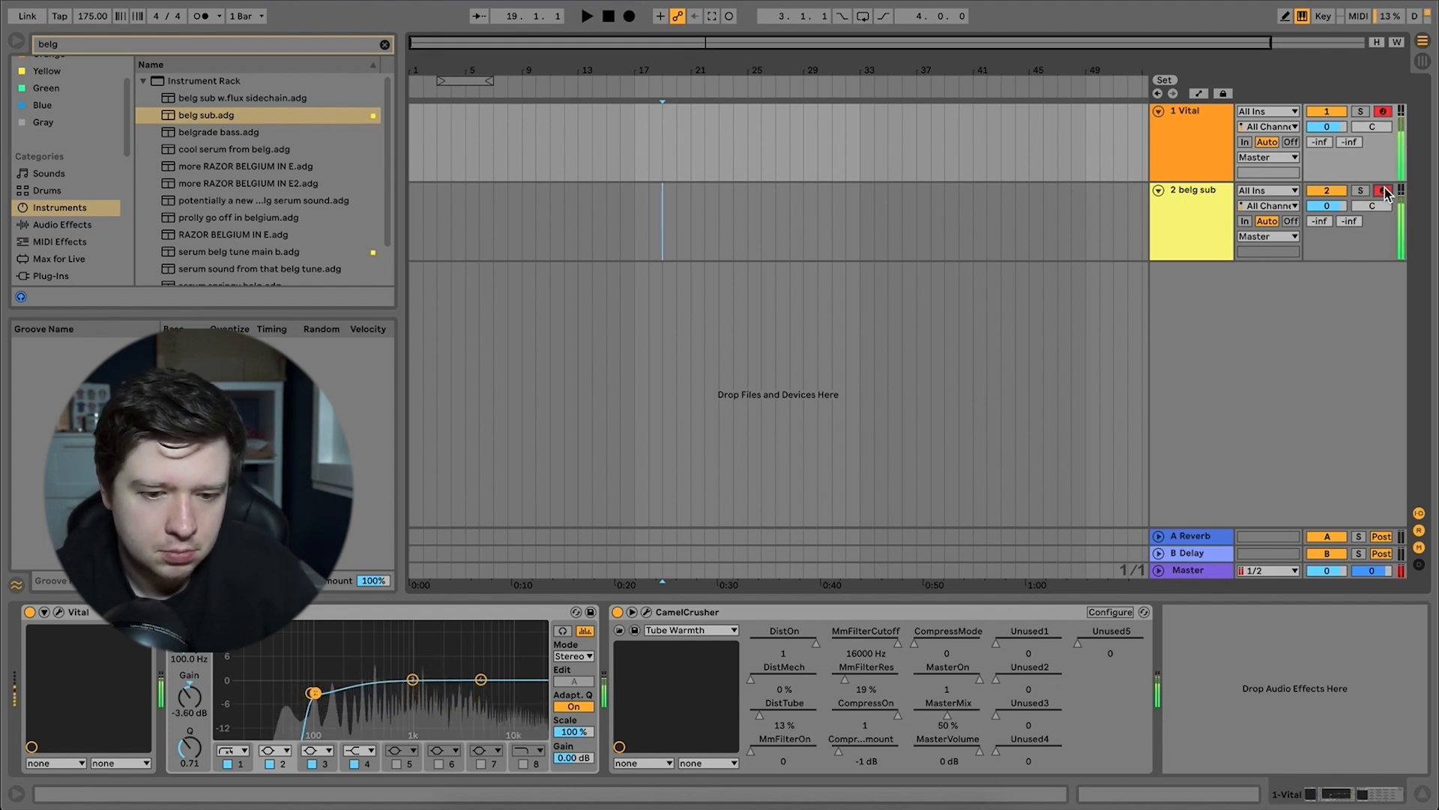
Reopen Vital and audition oscillator 1's transpose at 31 and 24 semitones, then raise it again.
{"action": "left_click", "coordinate": [1203, 166]}
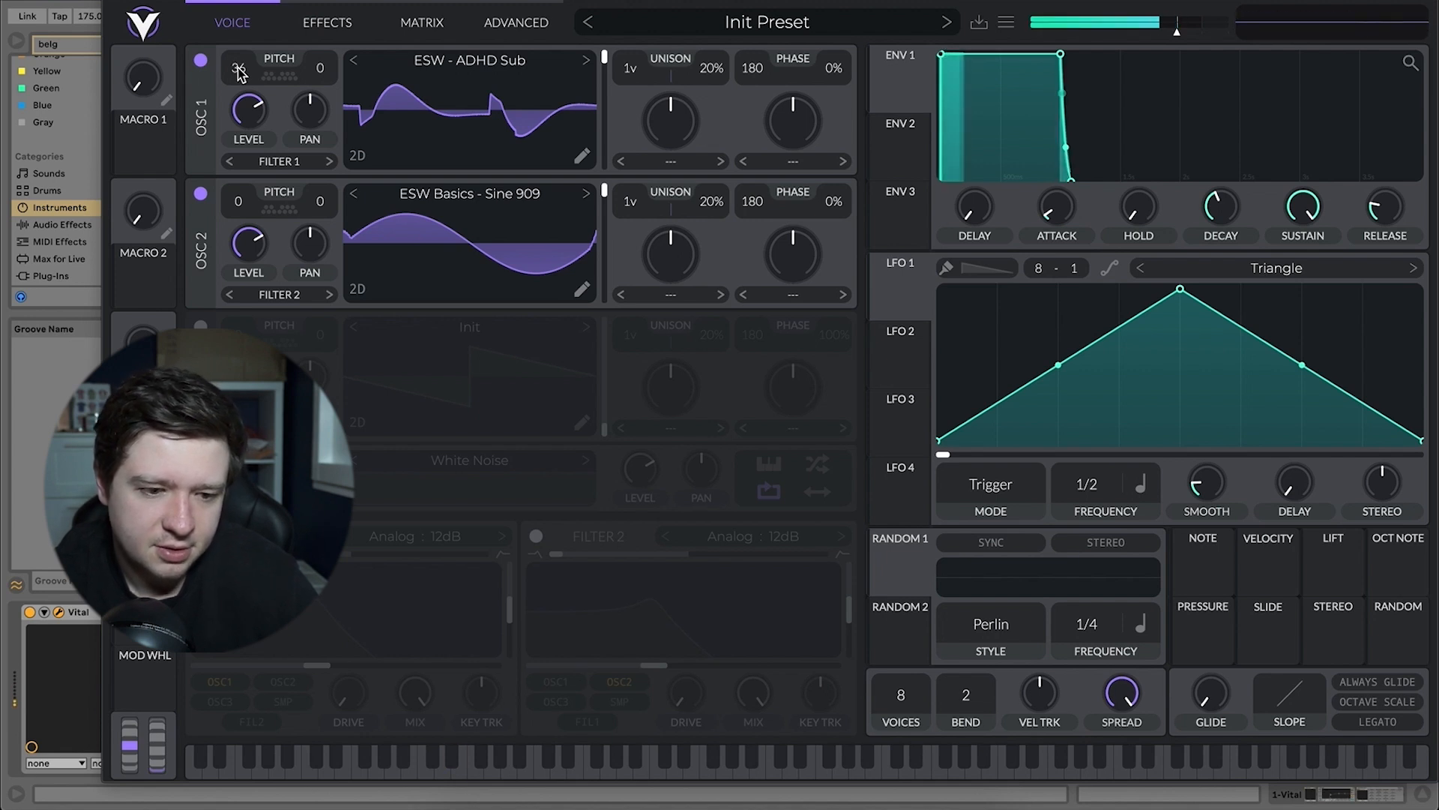
{"action": "left_click", "coordinate": [238, 69]}
{"action": "left_click_drag", "start_coordinate": [239, 72], "coordinate": [244, 79]}
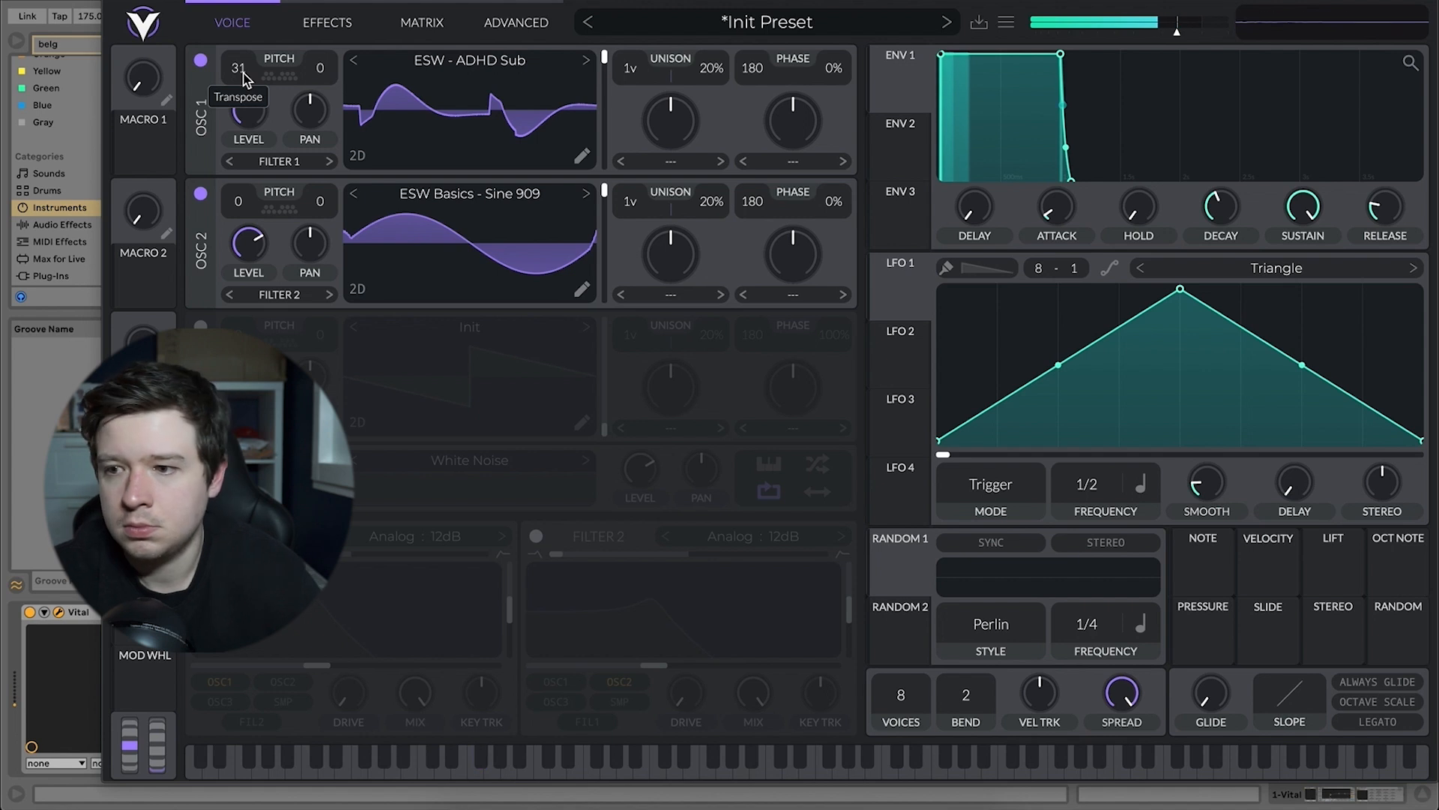
{"action": "left_click_drag", "start_coordinate": [243, 78], "coordinate": [254, 122]}
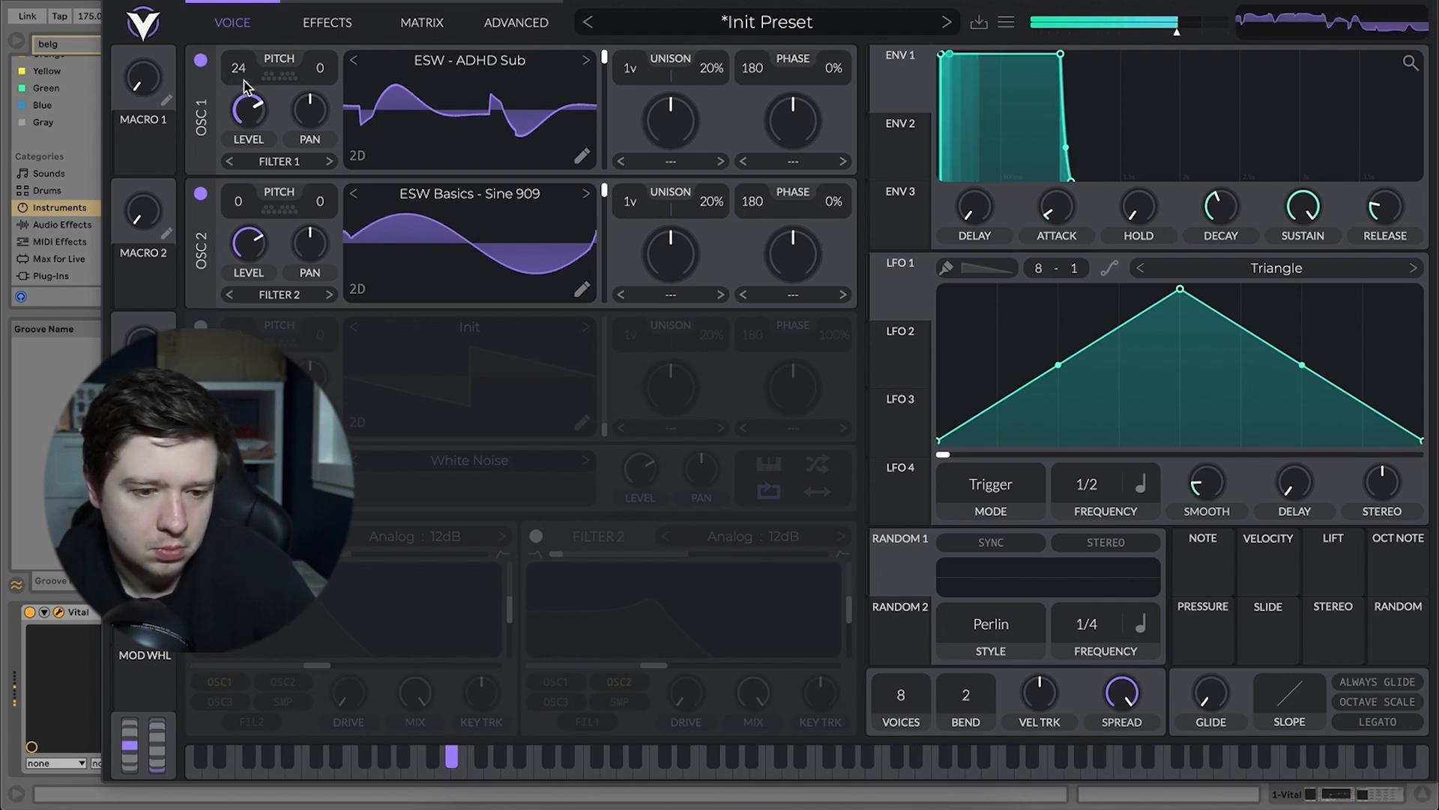
{"action": "left_click_drag", "start_coordinate": [243, 73], "coordinate": [242, 47]}
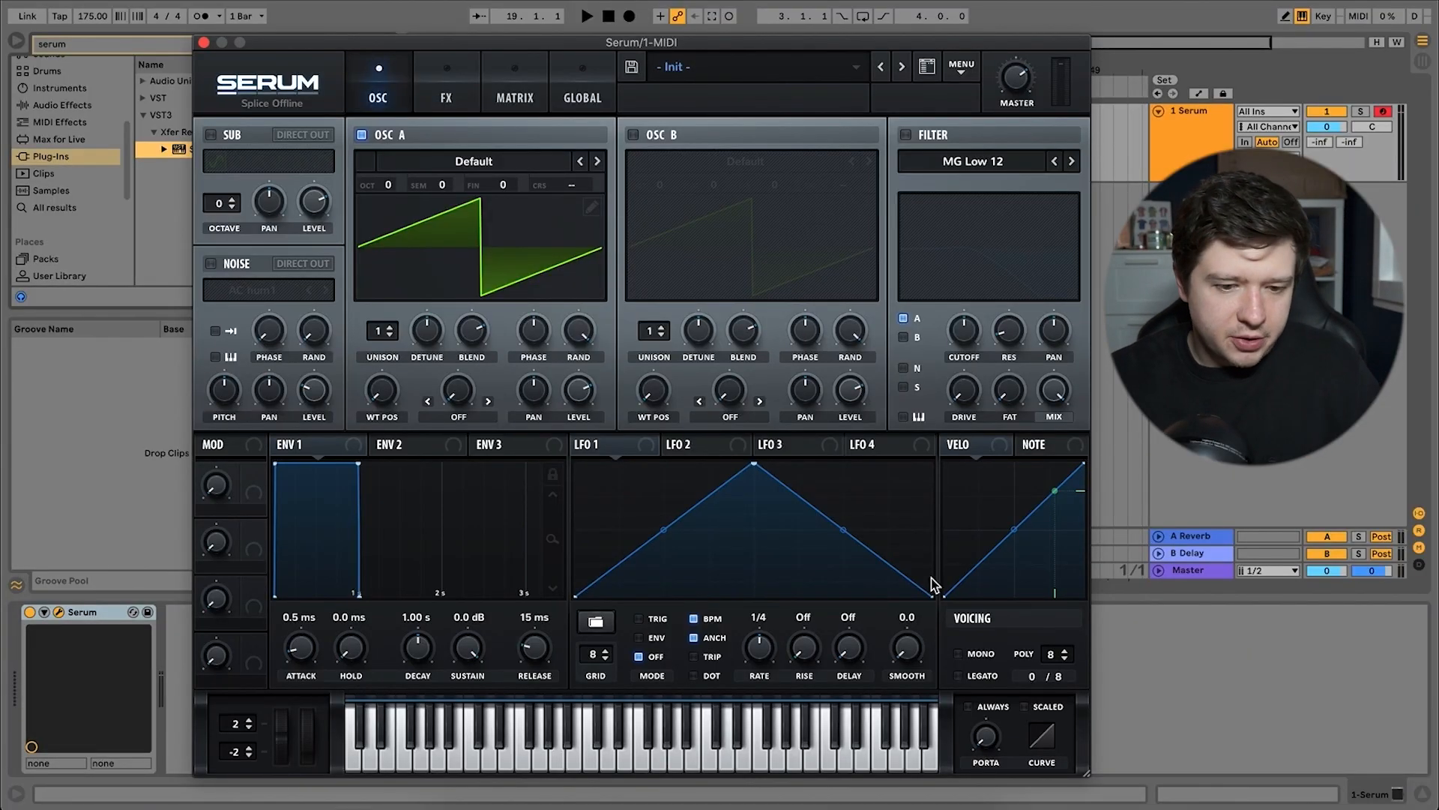
Switch to Serum, load the 23_ORGA2 wavetable from Classic Synths into oscillator A and raise its wavetable position slightly.
{"action": "left_click", "coordinate": [536, 155]}
{"action": "mouse_move", "coordinate": [529, 247]}
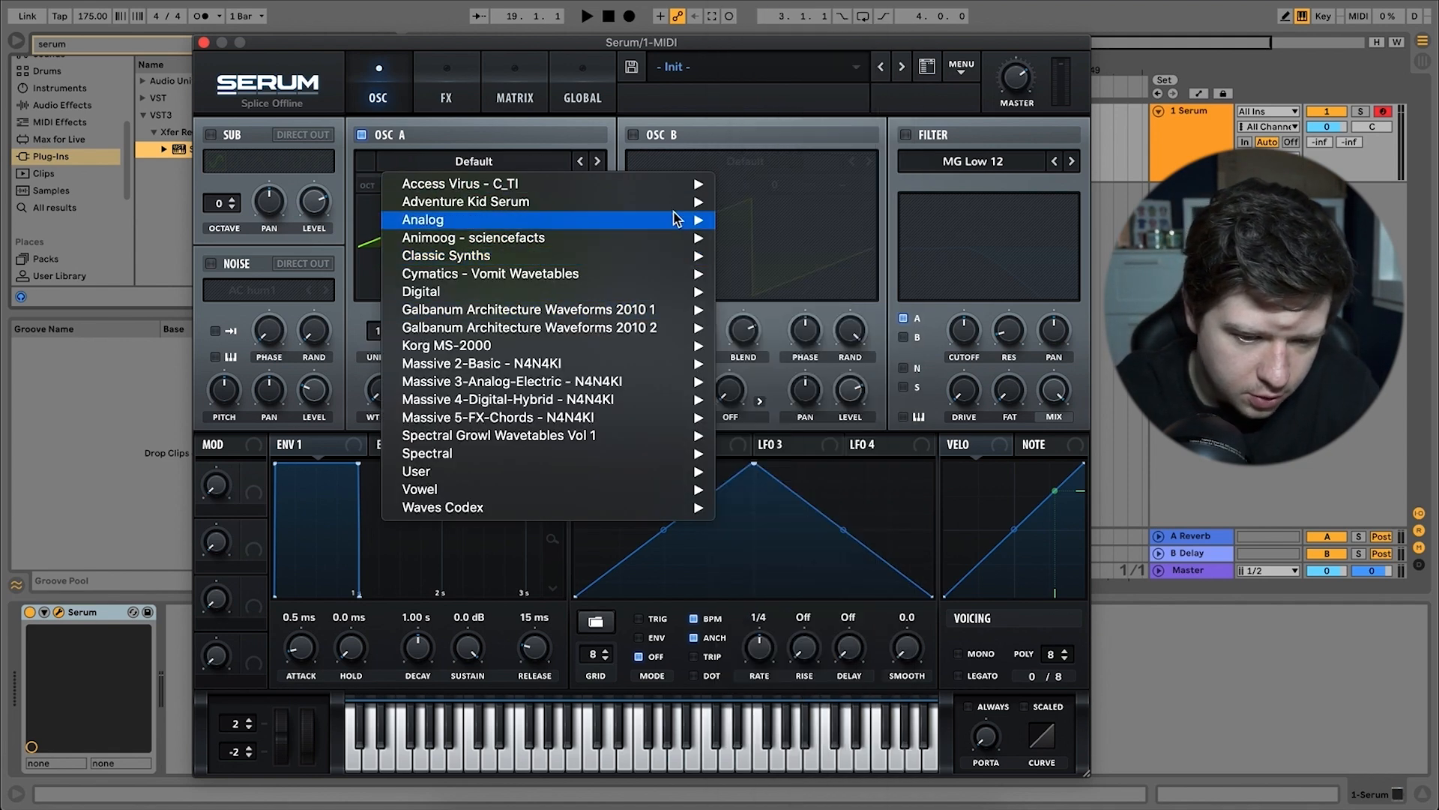
{"action": "mouse_move", "coordinate": [676, 219]}
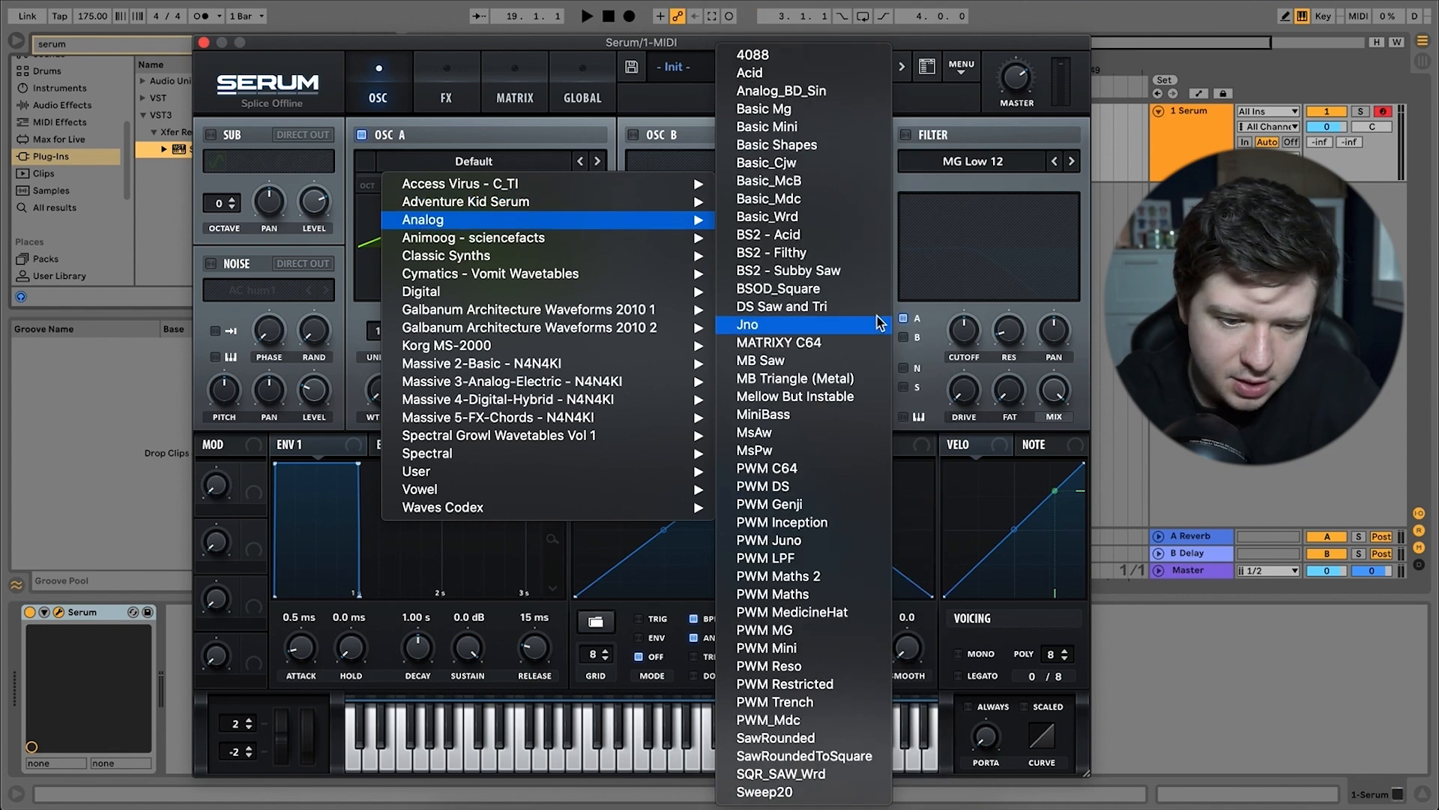
{"action": "mouse_move", "coordinate": [646, 256]}
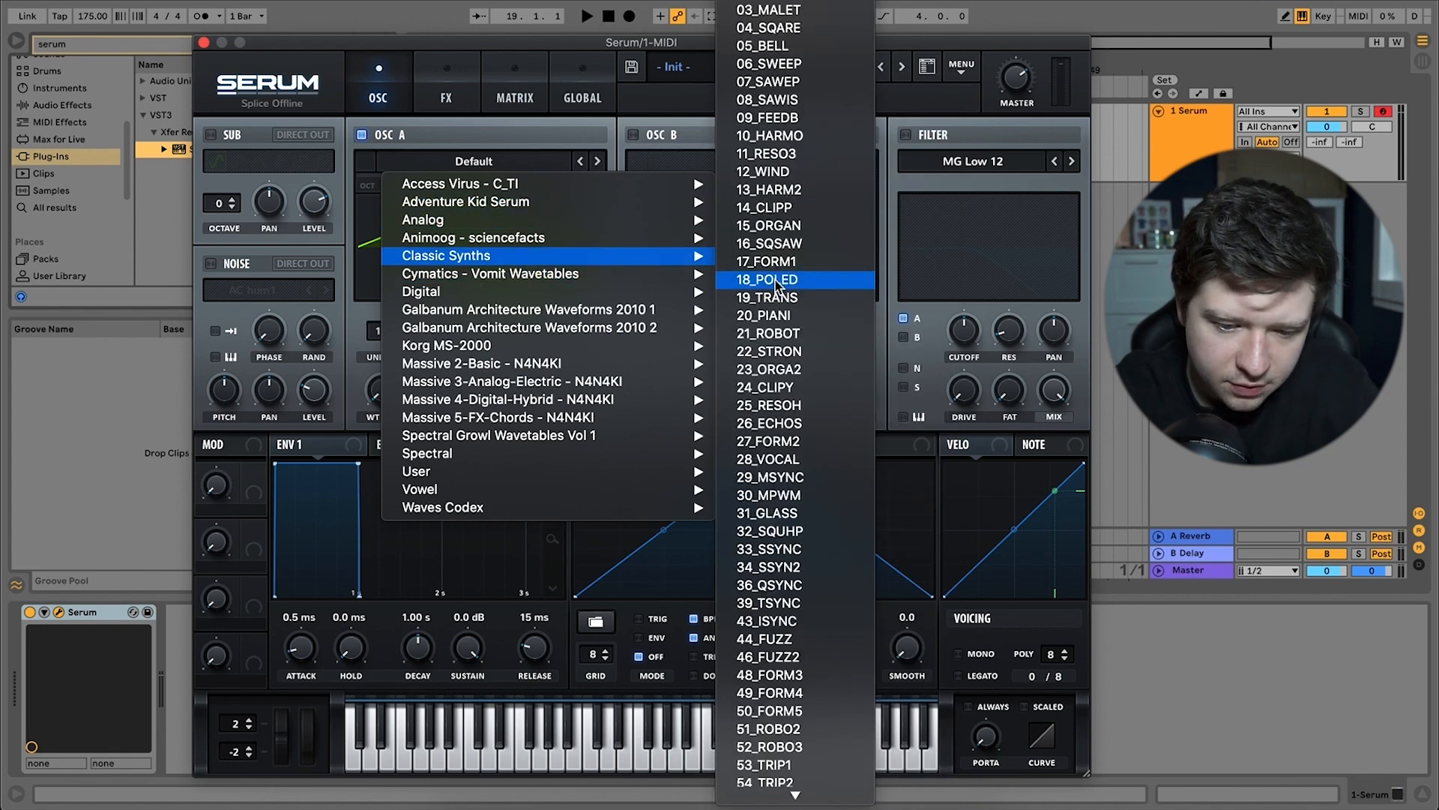
{"action": "left_click", "coordinate": [789, 369]}
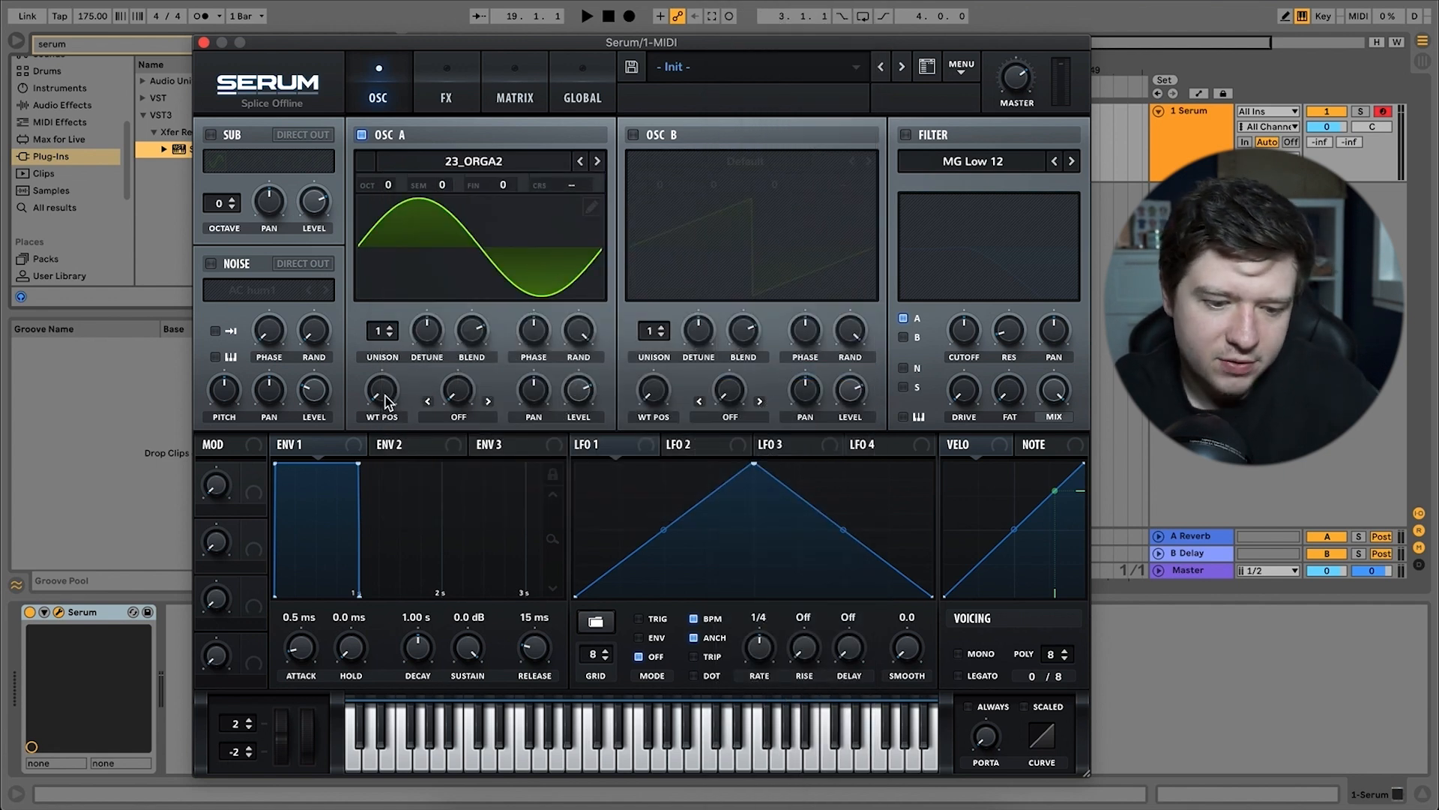
{"action": "left_click_drag", "start_coordinate": [385, 401], "coordinate": [383, 384]}
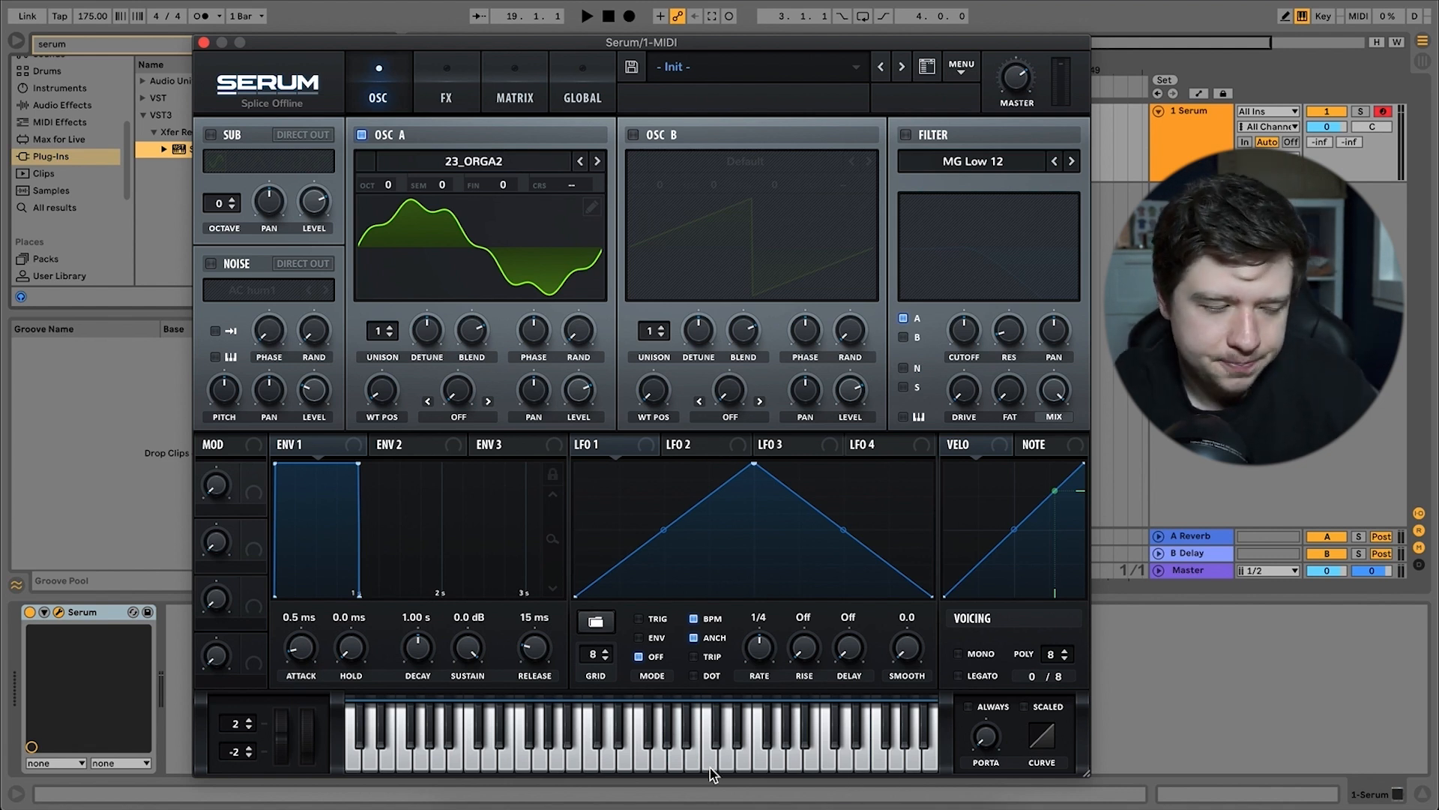
Set oscillator A's warp mode to FM (From B) and raise its warp amount slightly.
{"action": "right_click", "coordinate": [458, 396]}
{"action": "left_click", "coordinate": [459, 418]}
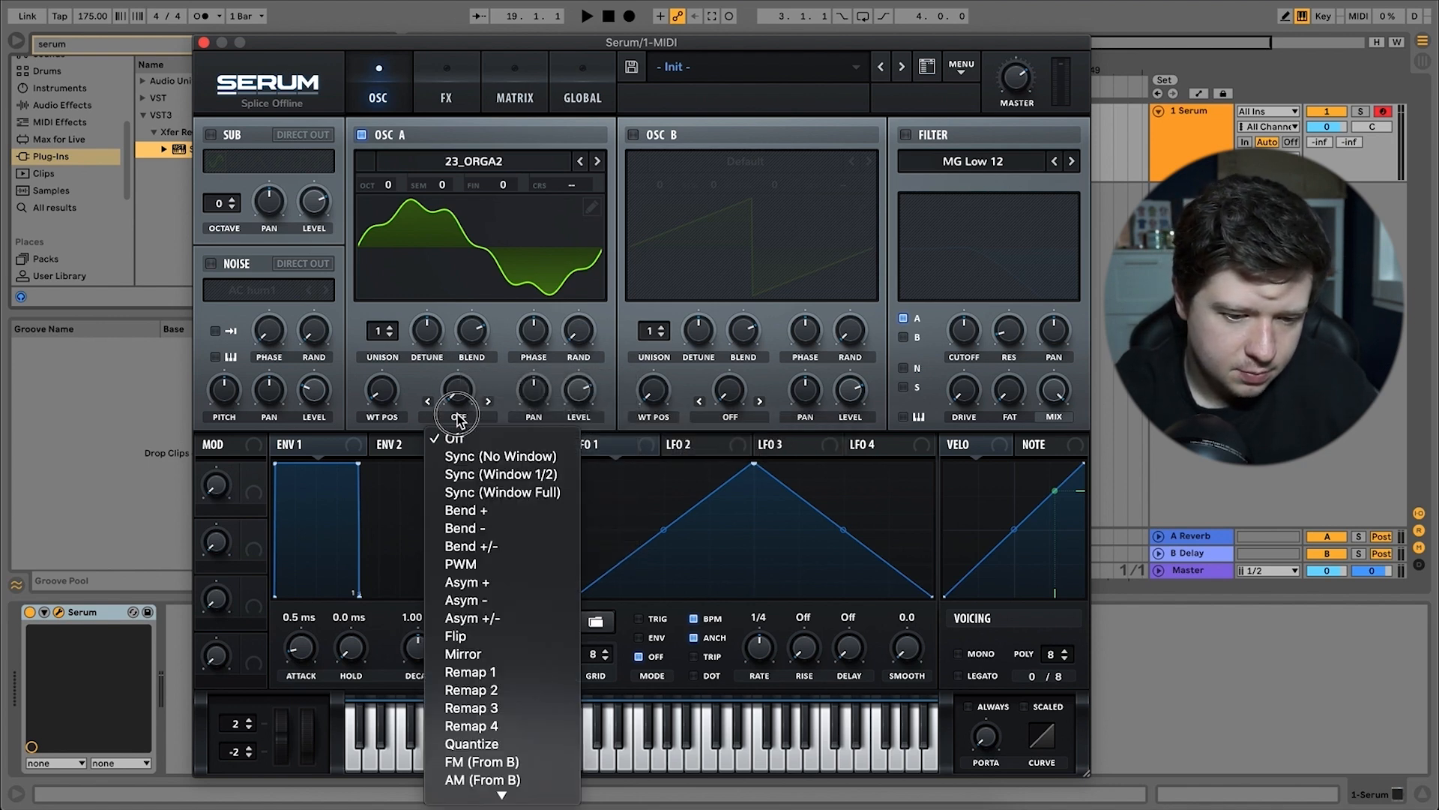
{"action": "scroll", "coordinate": [488, 645], "scroll_direction": "down", "scroll_amount": 2}
{"action": "left_click", "coordinate": [499, 718]}
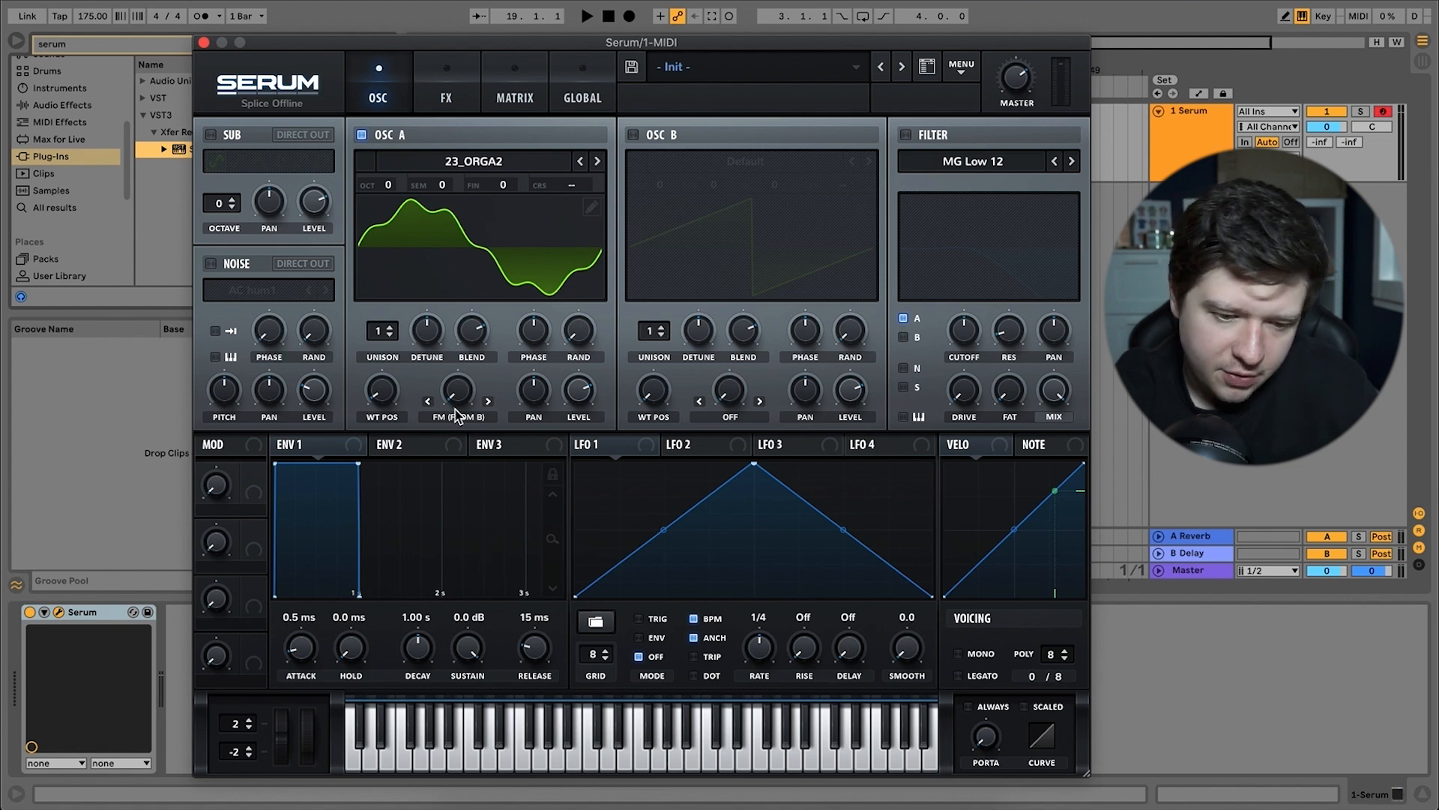
{"action": "left_click_drag", "start_coordinate": [460, 398], "coordinate": [501, 347]}
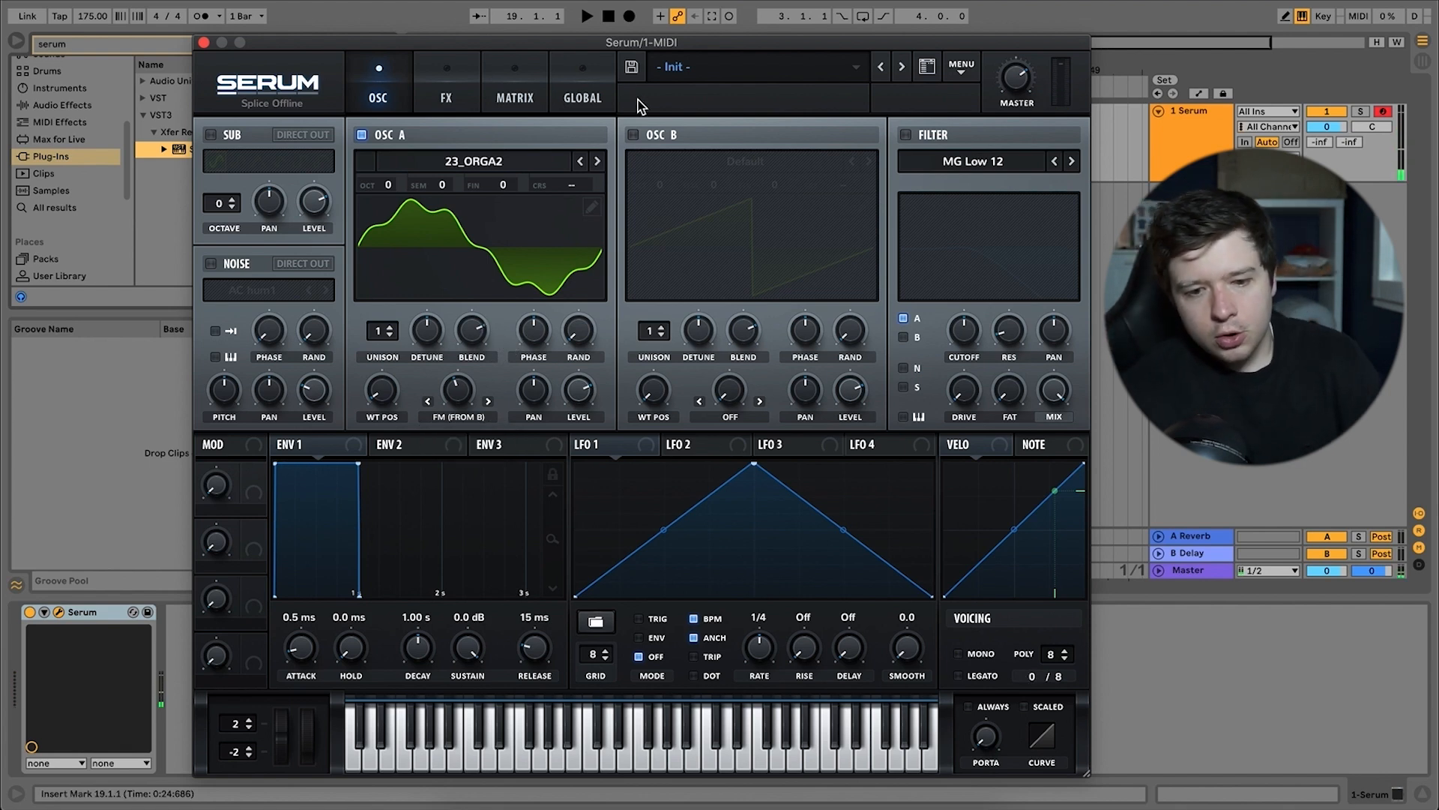
Enable oscillator B and load the Basic_McB wavetable from the Analog category into it.
{"action": "left_click", "coordinate": [634, 134]}
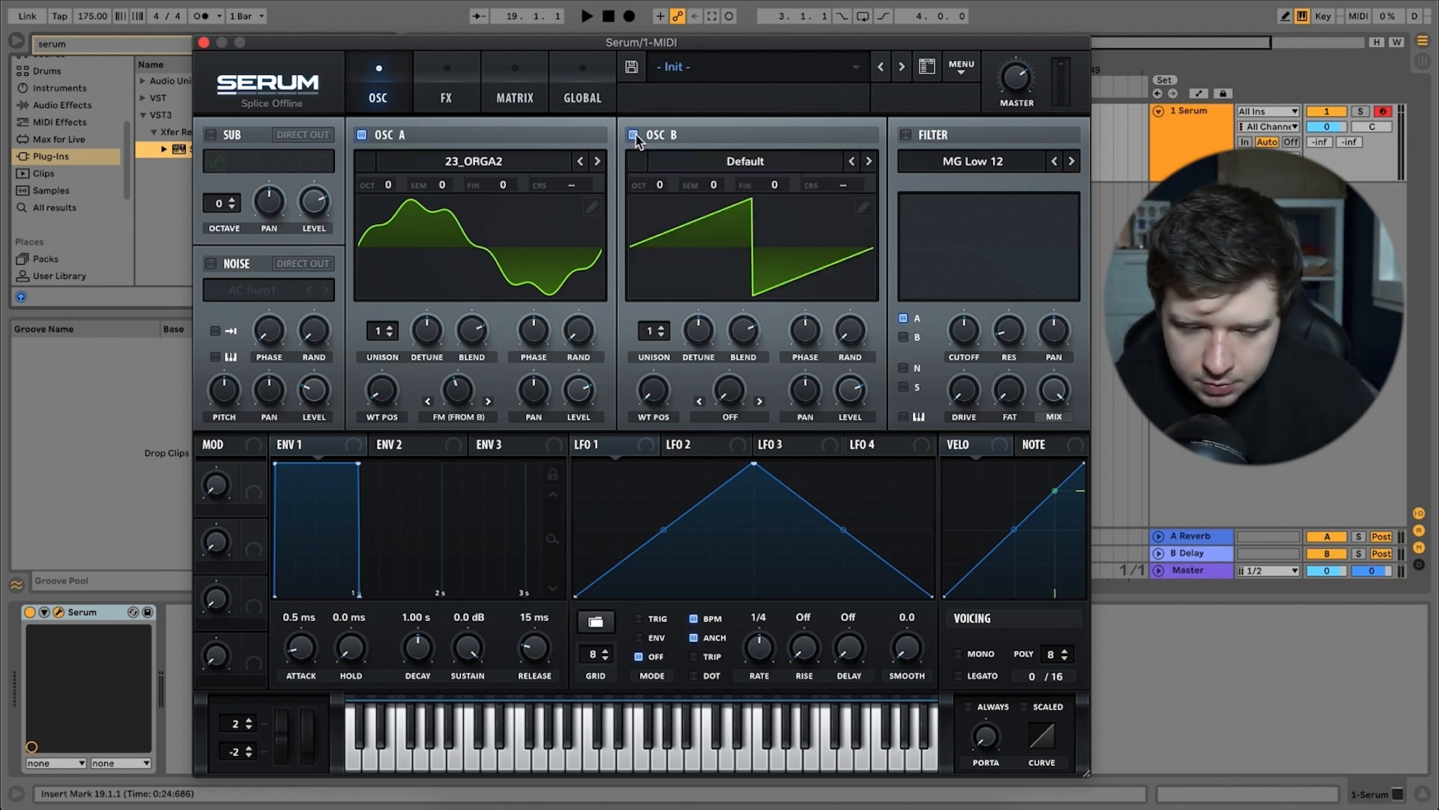
{"action": "left_click", "coordinate": [721, 161]}
{"action": "mouse_move", "coordinate": [735, 224]}
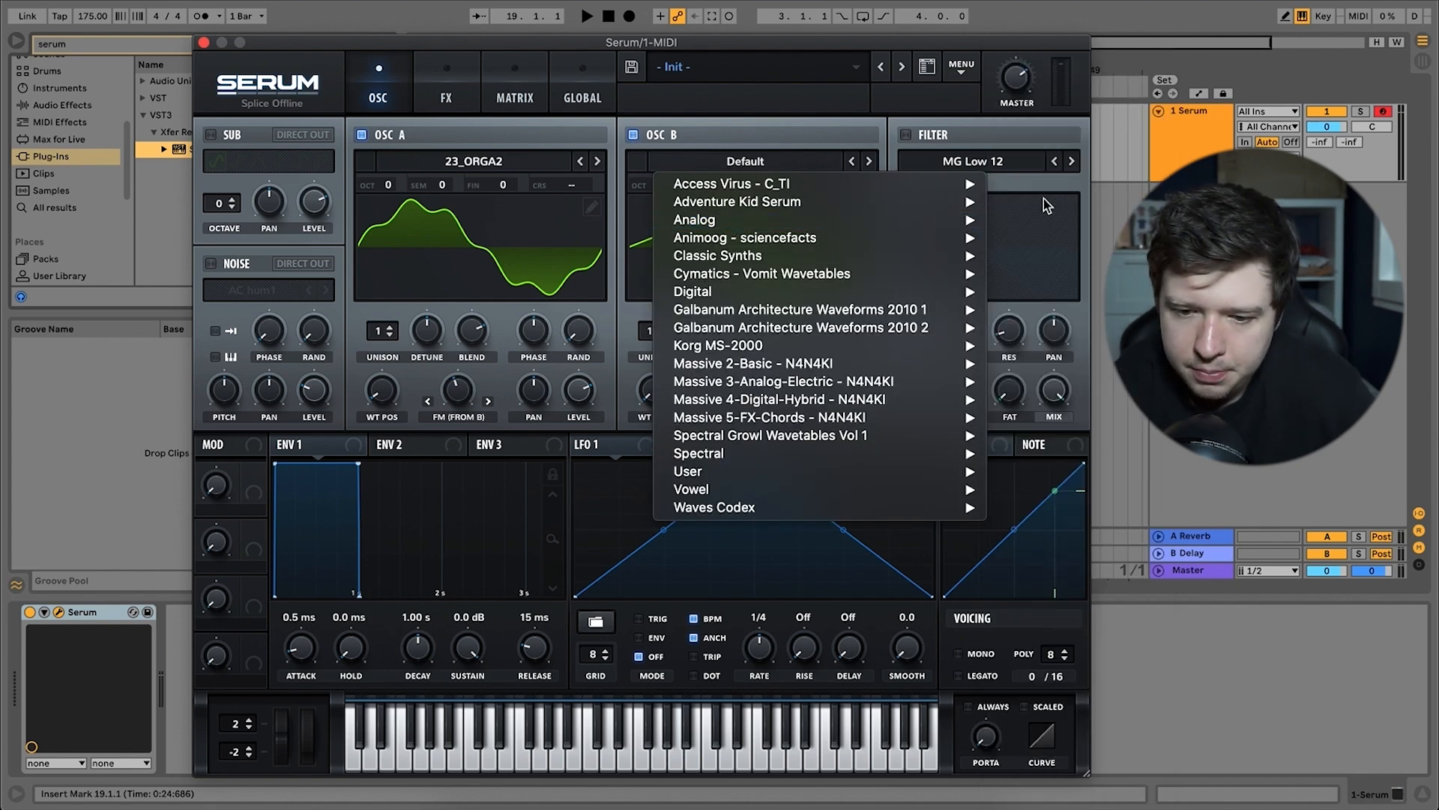
{"action": "mouse_move", "coordinate": [965, 220]}
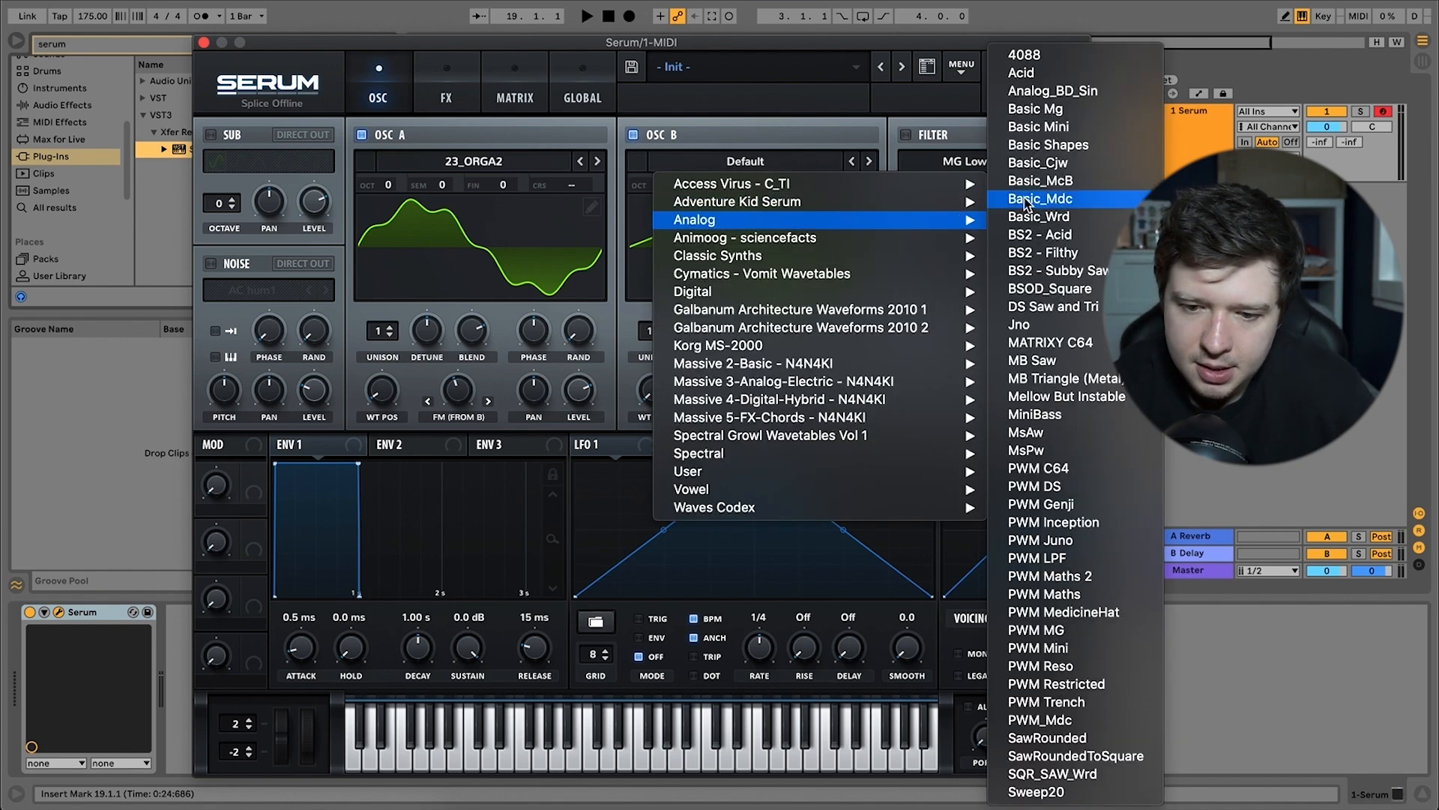
{"action": "left_click", "coordinate": [1080, 180]}
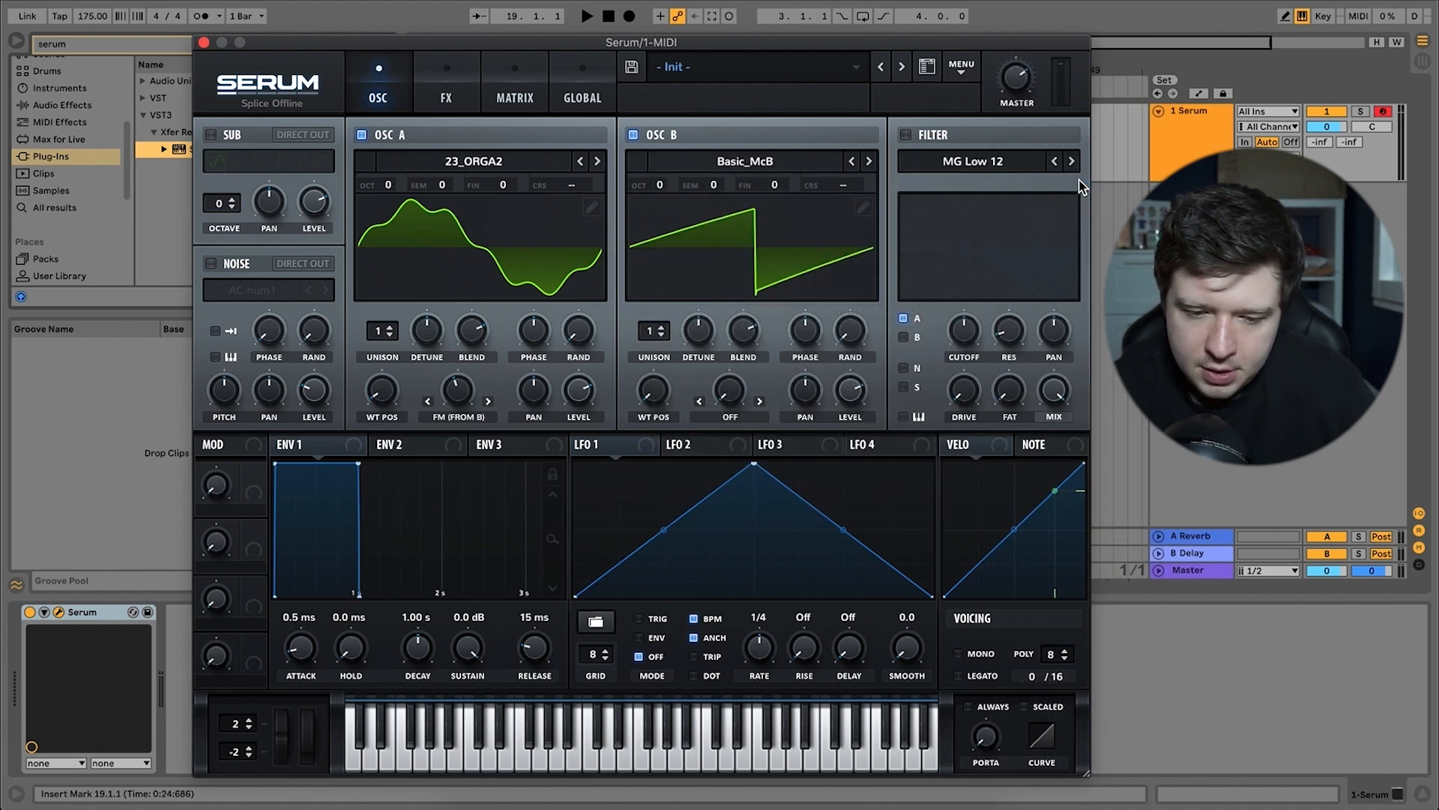
Set oscillator B's warp mode to Sync (Window Full) and raise its warp amount slightly.
{"action": "left_click", "coordinate": [739, 421]}
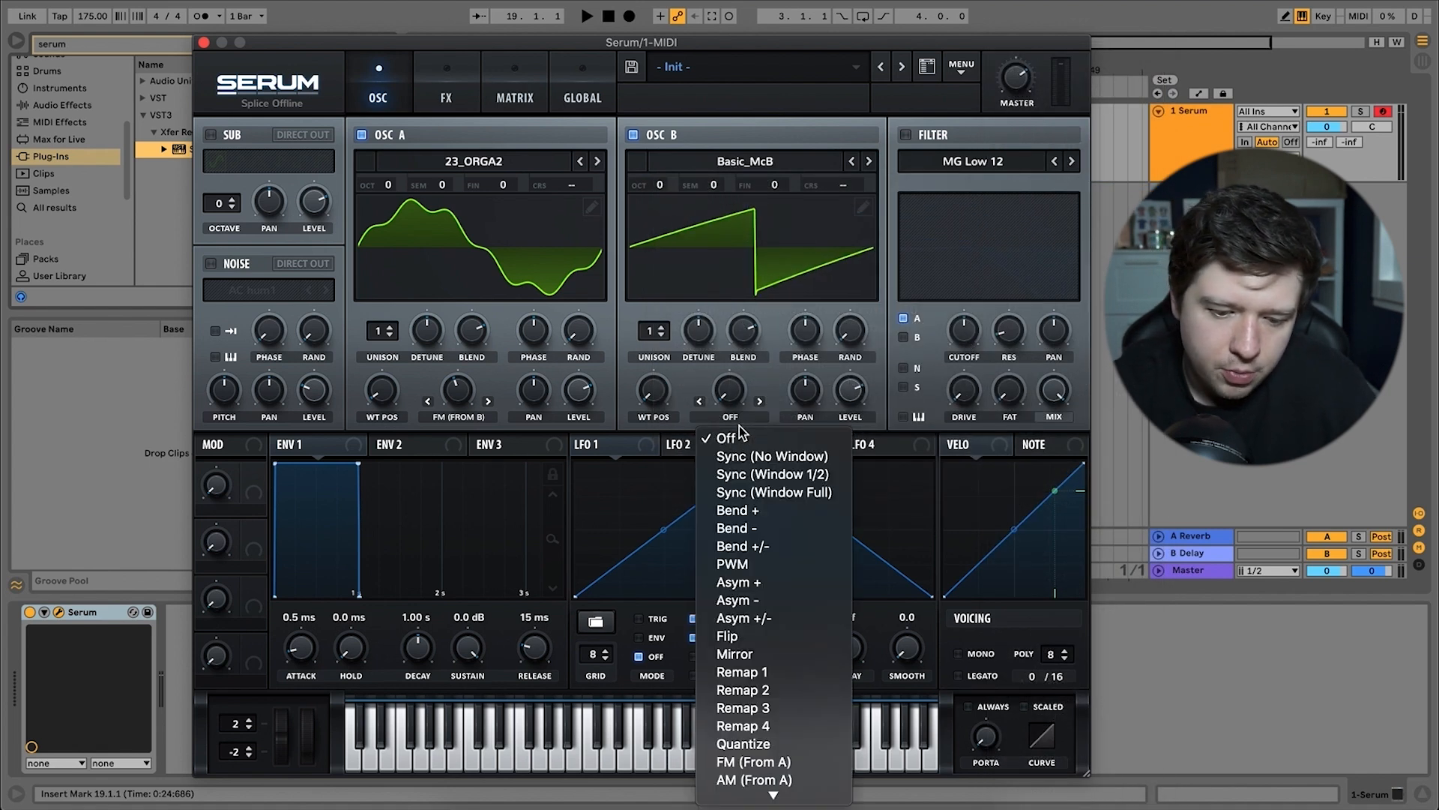
{"action": "scroll", "coordinate": [772, 645], "scroll_direction": "down", "scroll_amount": 1}
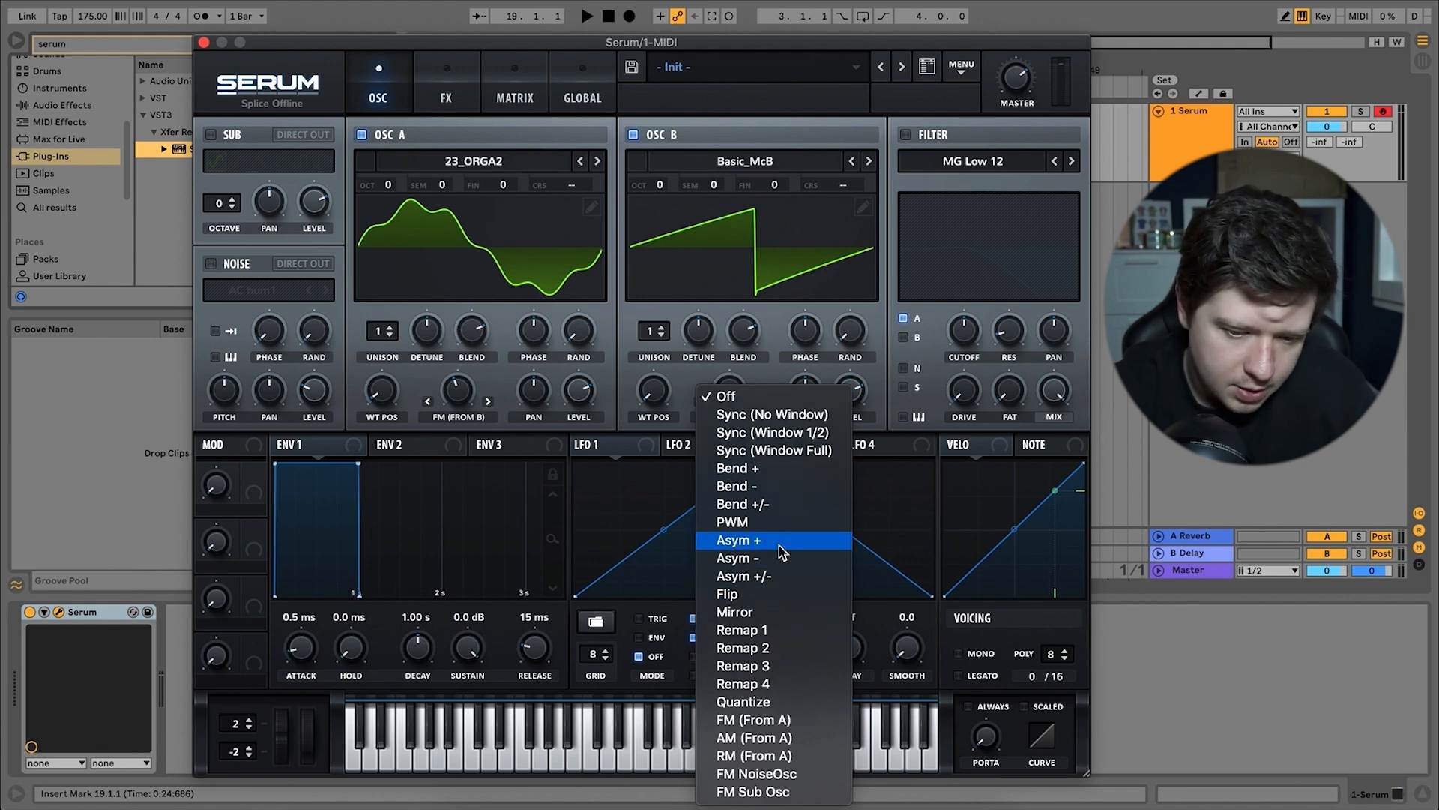
{"action": "left_click", "coordinate": [782, 450]}
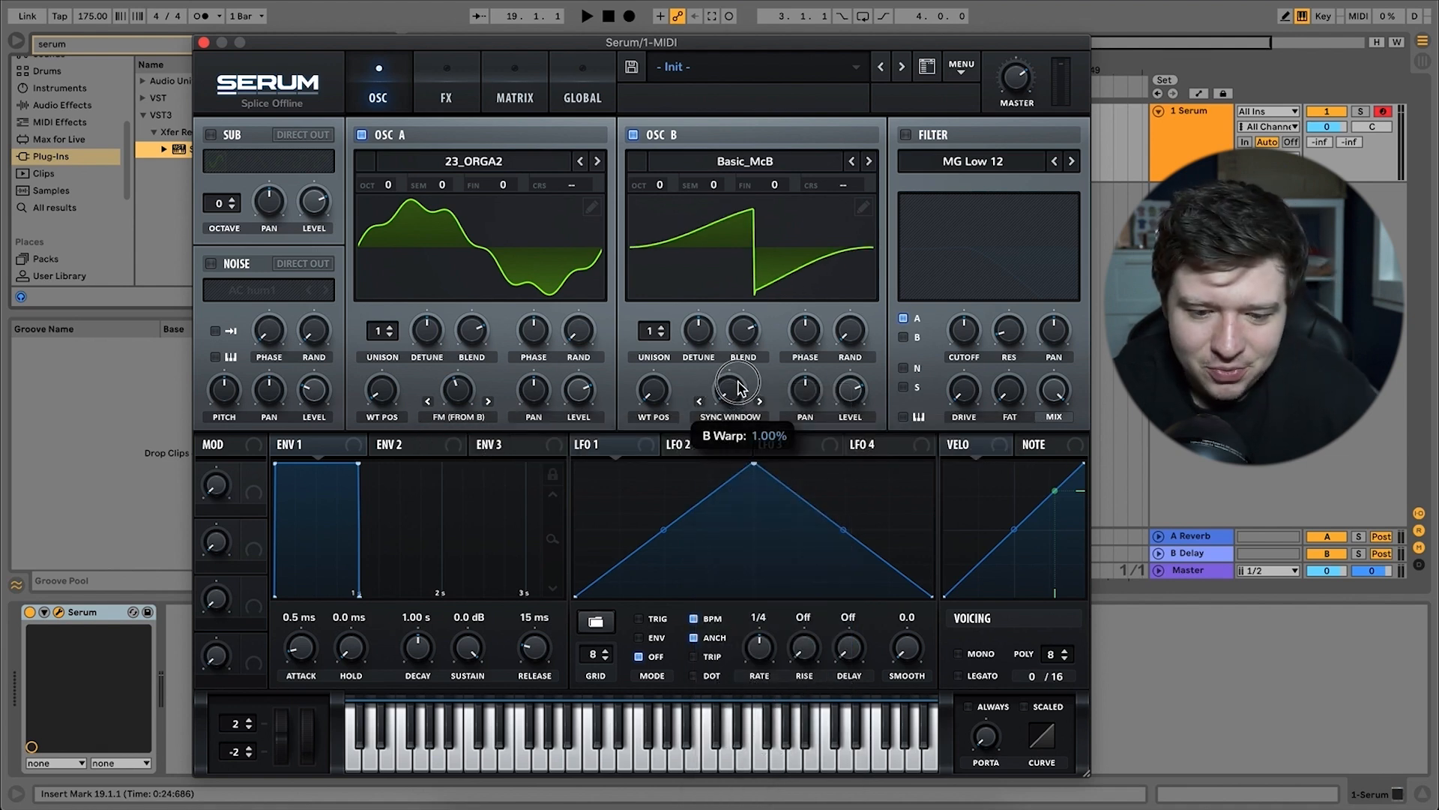
{"action": "left_click_drag", "start_coordinate": [738, 386], "coordinate": [740, 376]}
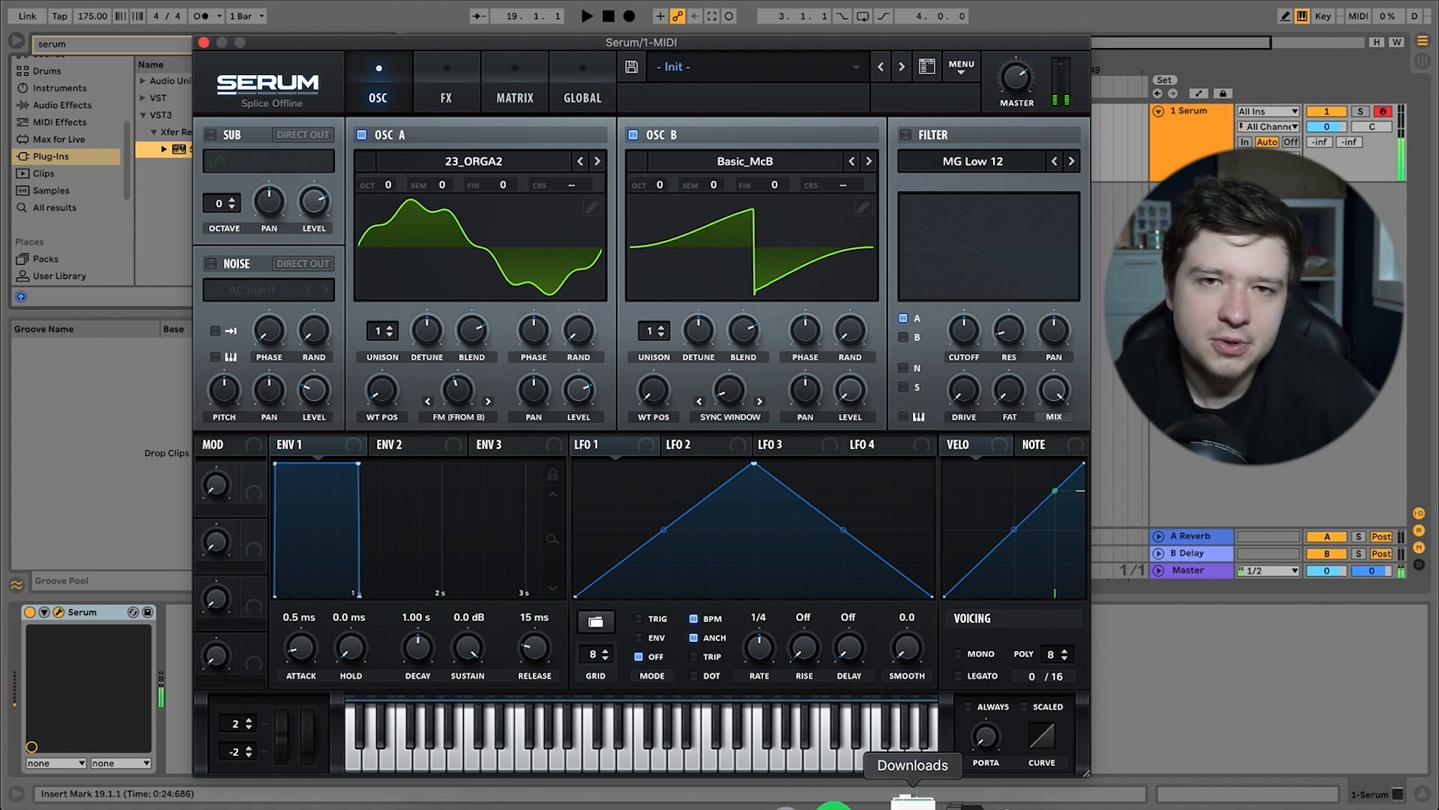
Enable the sub oscillator and the MG Low 12 filter, and route oscillator B through the filter as well.
{"action": "left_click", "coordinate": [213, 137]}
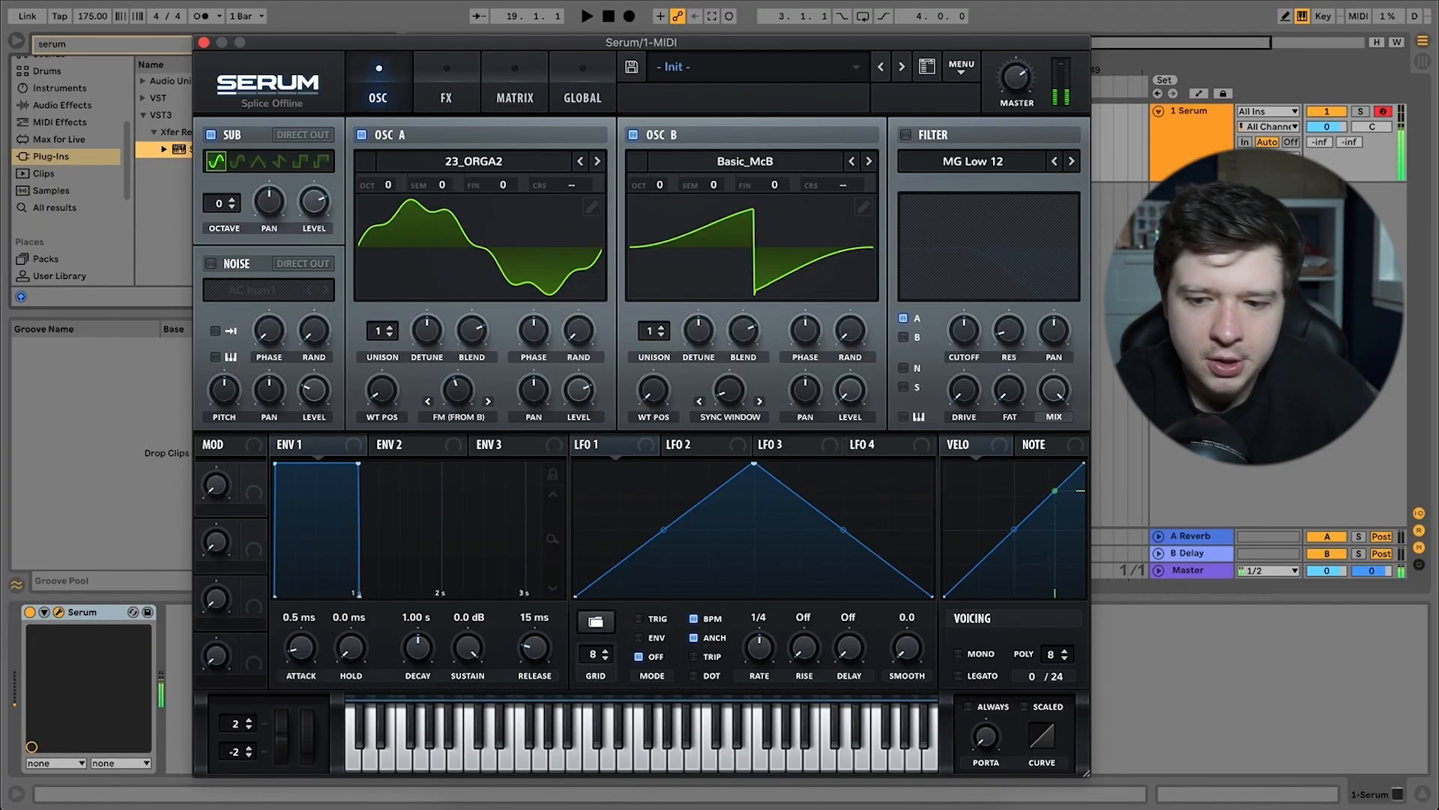
{"action": "left_click", "coordinate": [906, 135]}
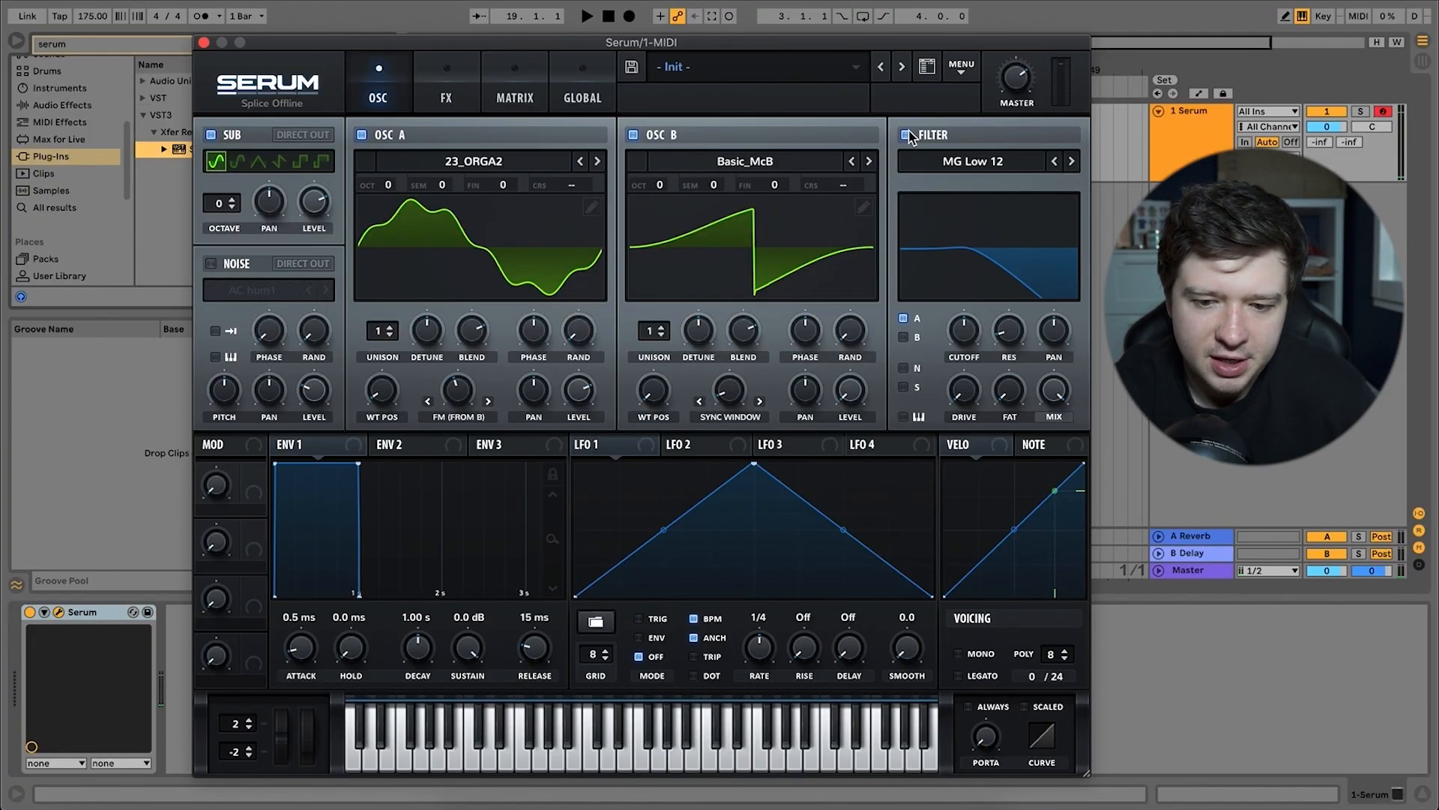
{"action": "left_click", "coordinate": [904, 338]}
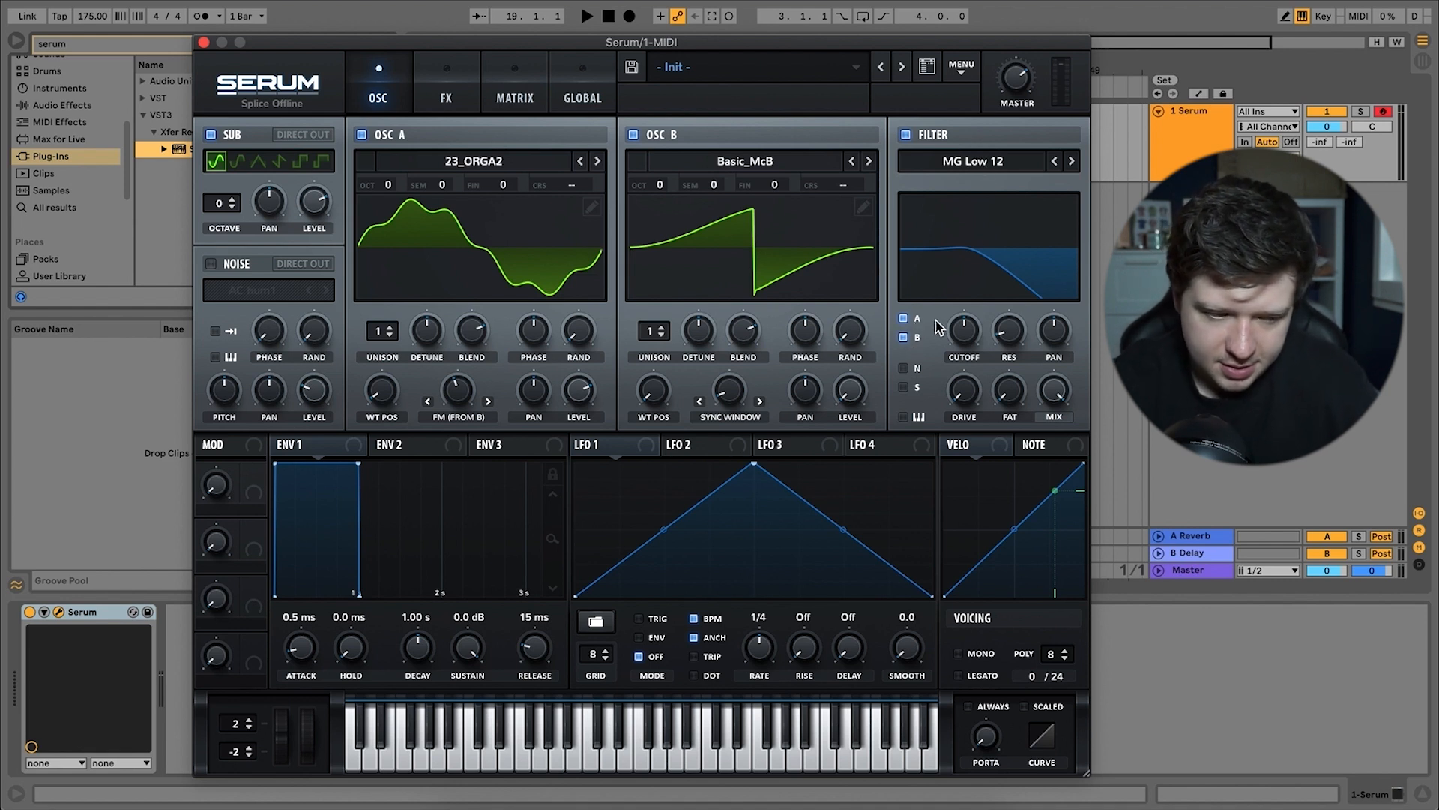
Raise the filter's resonance and drive slightly, and play a few notes to audition the patch.
{"action": "left_click_drag", "start_coordinate": [973, 325], "coordinate": [975, 330]}
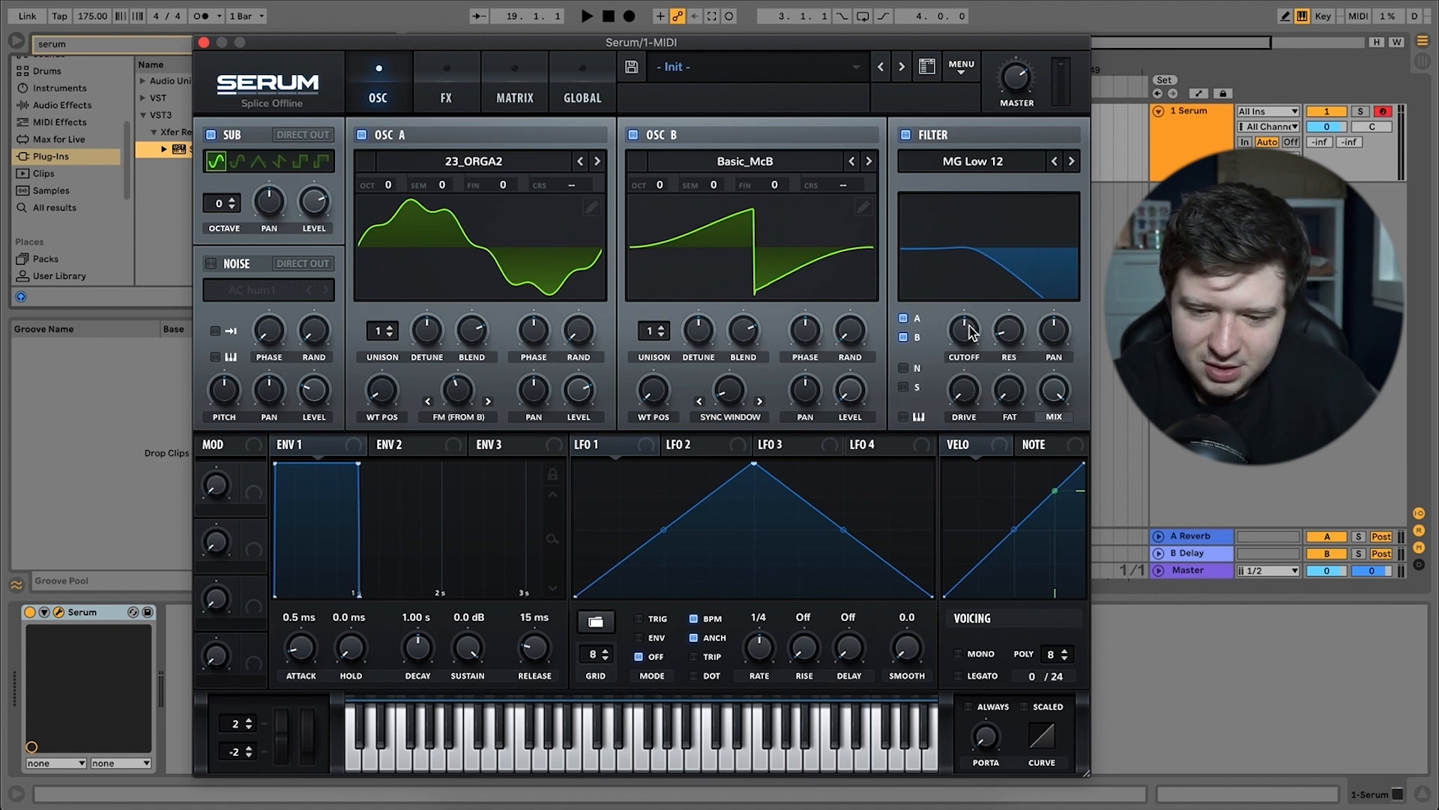
{"action": "left_click", "coordinate": [972, 332]}
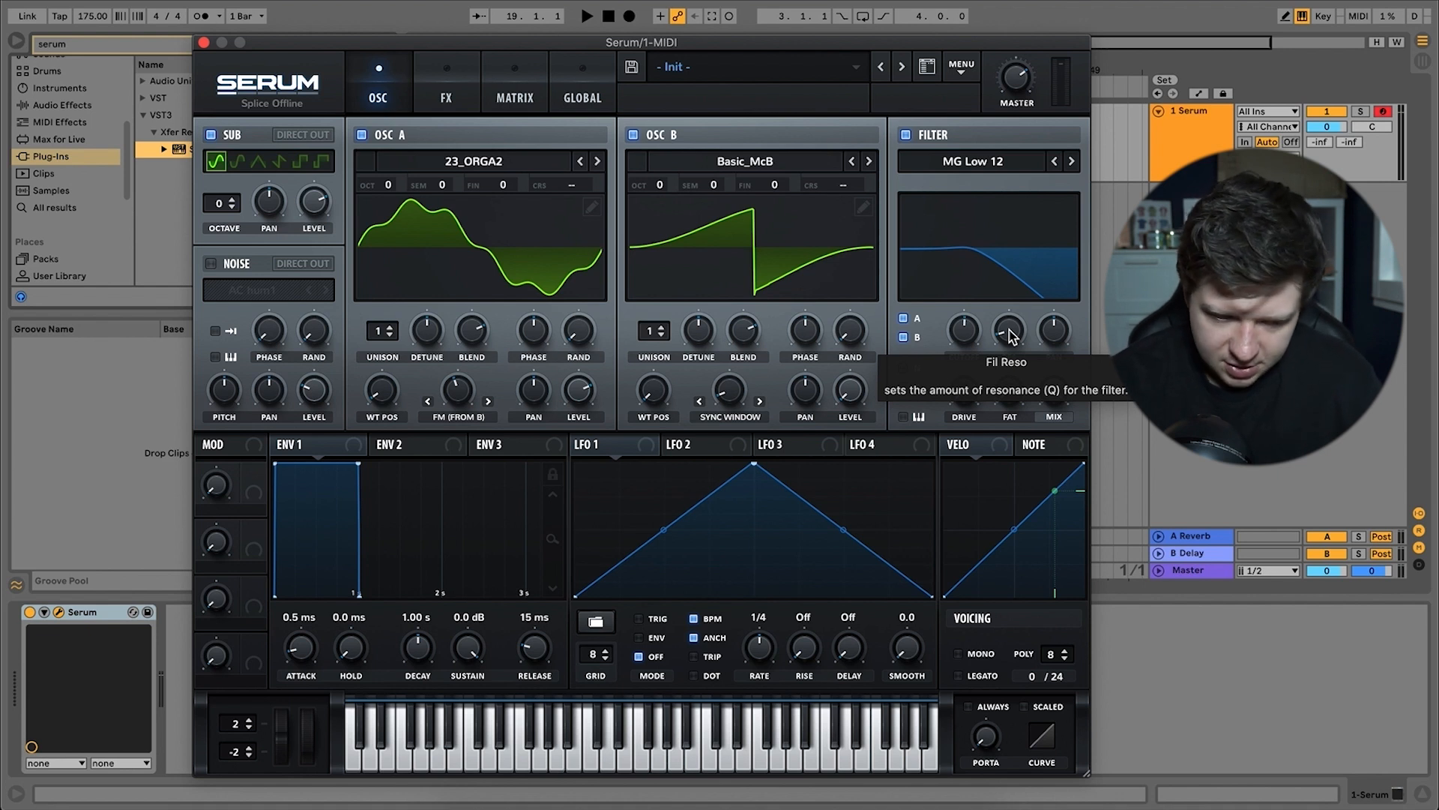
{"action": "left_click_drag", "start_coordinate": [1010, 331], "coordinate": [1018, 324]}
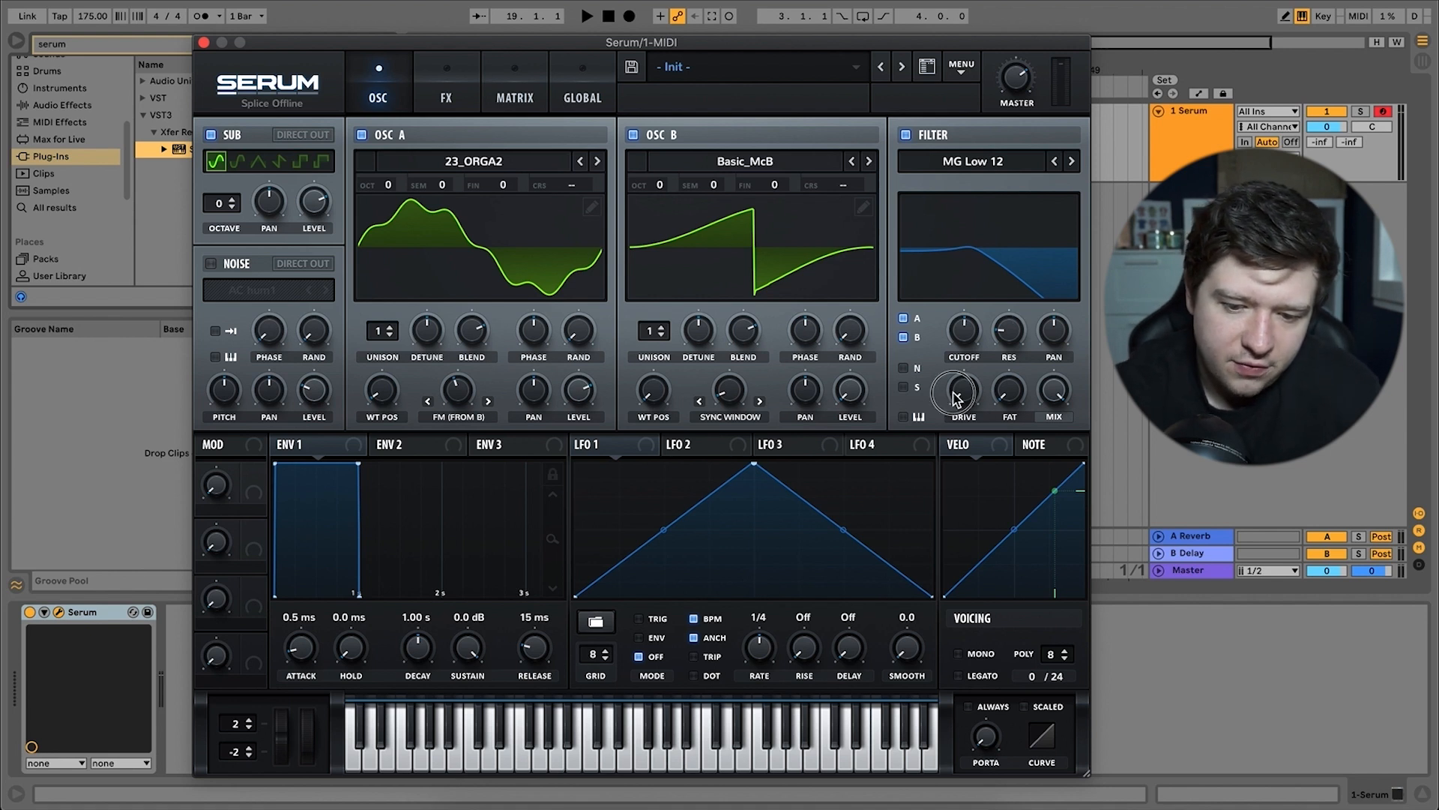
{"action": "mouse_move", "coordinate": [957, 398]}
{"action": "left_mouse_down"}
{"action": "mouse_move", "coordinate": [975, 366]}
{"action": "mouse_move", "coordinate": [967, 396]}
{"action": "left_mouse_up"}
{"action": "key", "text": "a"}
{"action": "key", "text": "d"}
{"action": "key", "text": "g"}
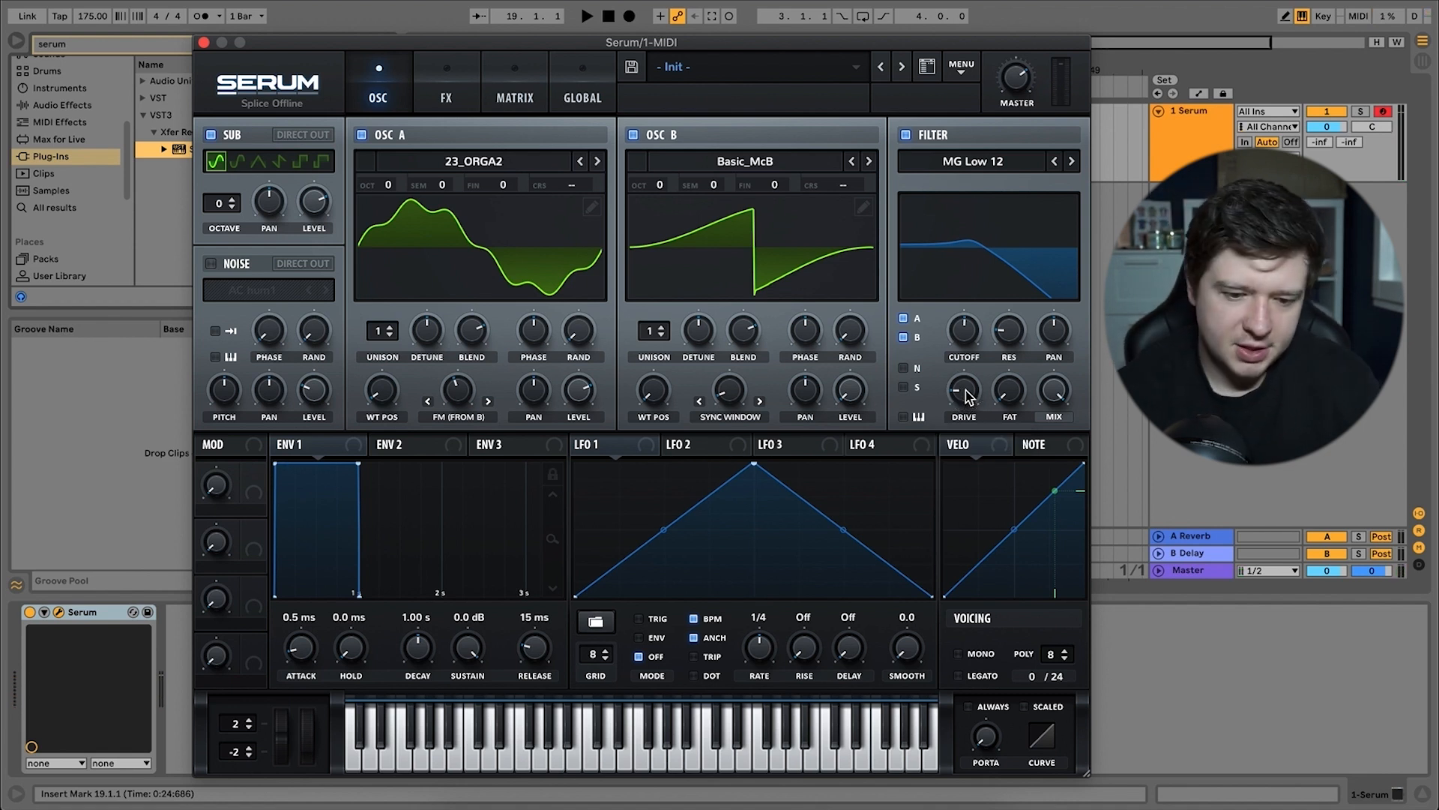
Set LFO 1 to Trig mode and assign it to the filter's cutoff and drive.
{"action": "left_click", "coordinate": [641, 619]}
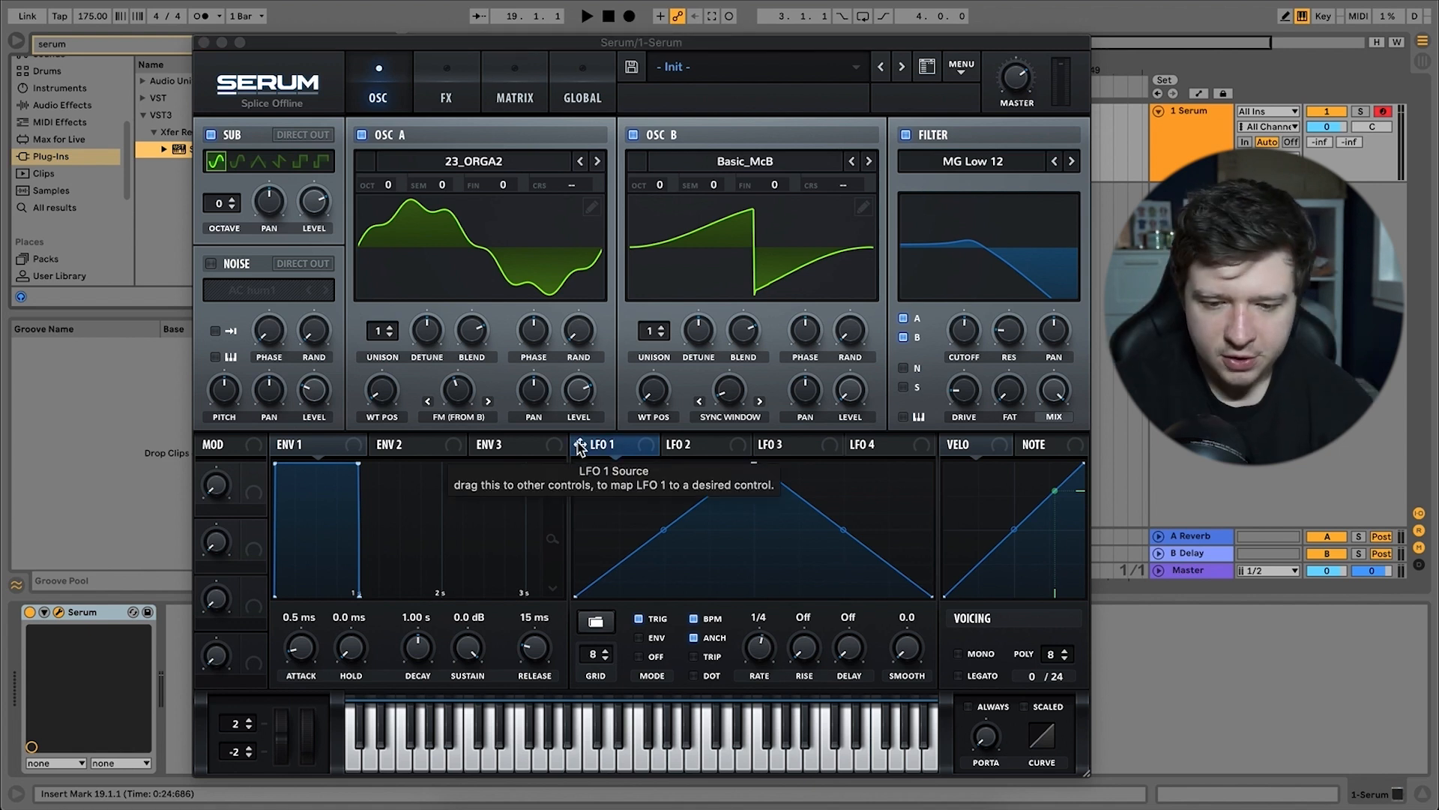
{"action": "left_click_drag", "start_coordinate": [582, 444], "coordinate": [949, 349]}
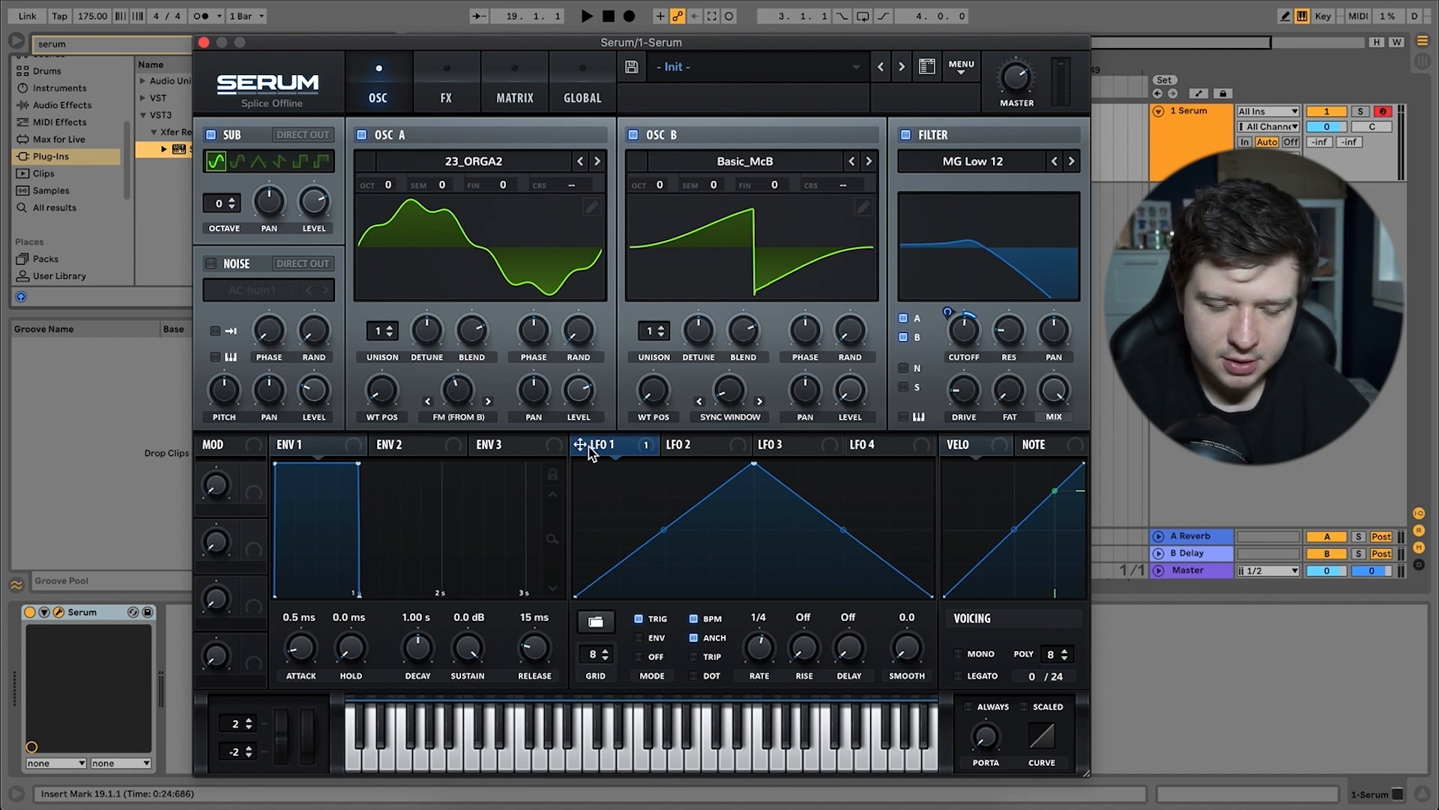
{"action": "left_click_drag", "start_coordinate": [587, 448], "coordinate": [963, 470]}
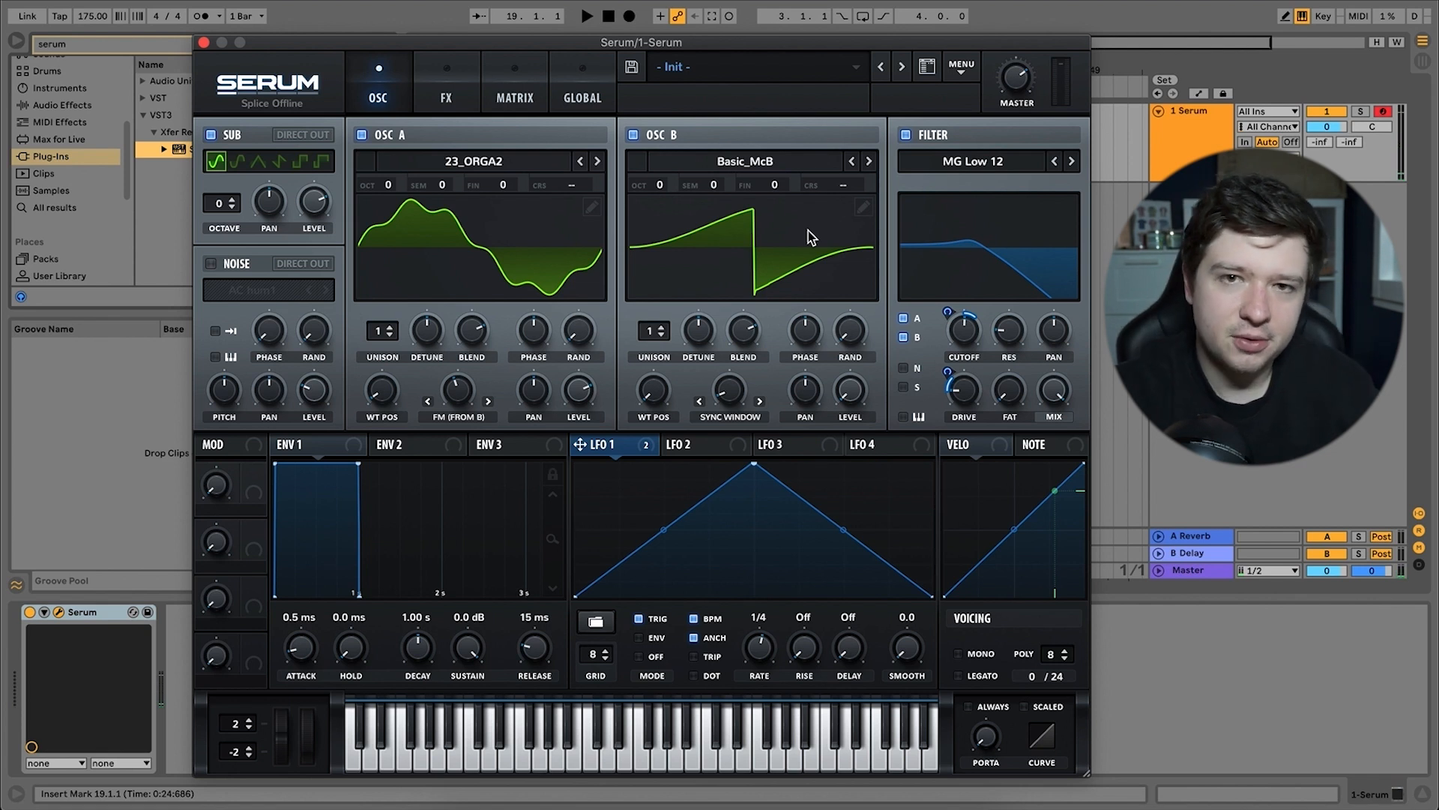
Enable the distortion effect and assign LFO 1 to its drive.
{"action": "left_click", "coordinate": [459, 105]}
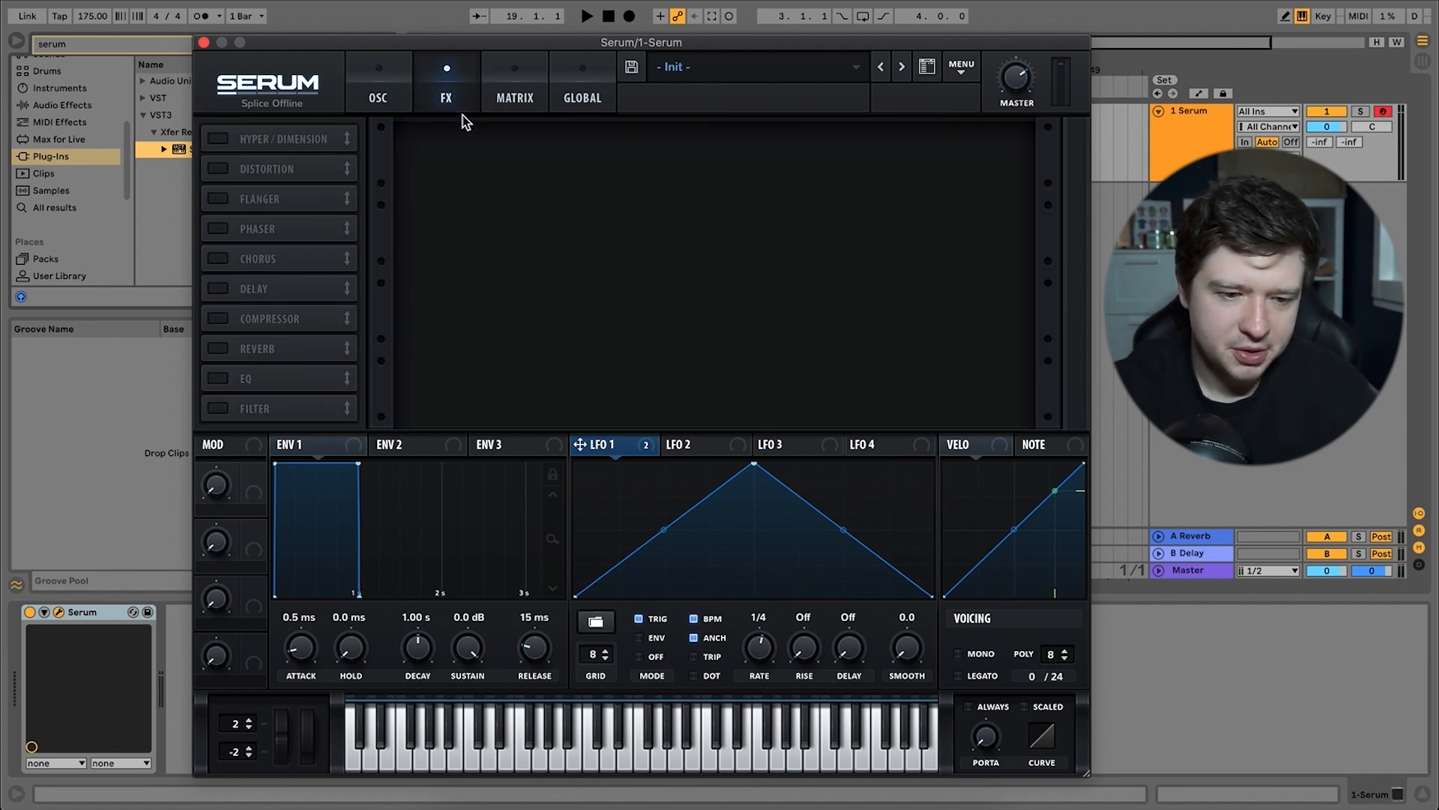
{"action": "left_click", "coordinate": [218, 169]}
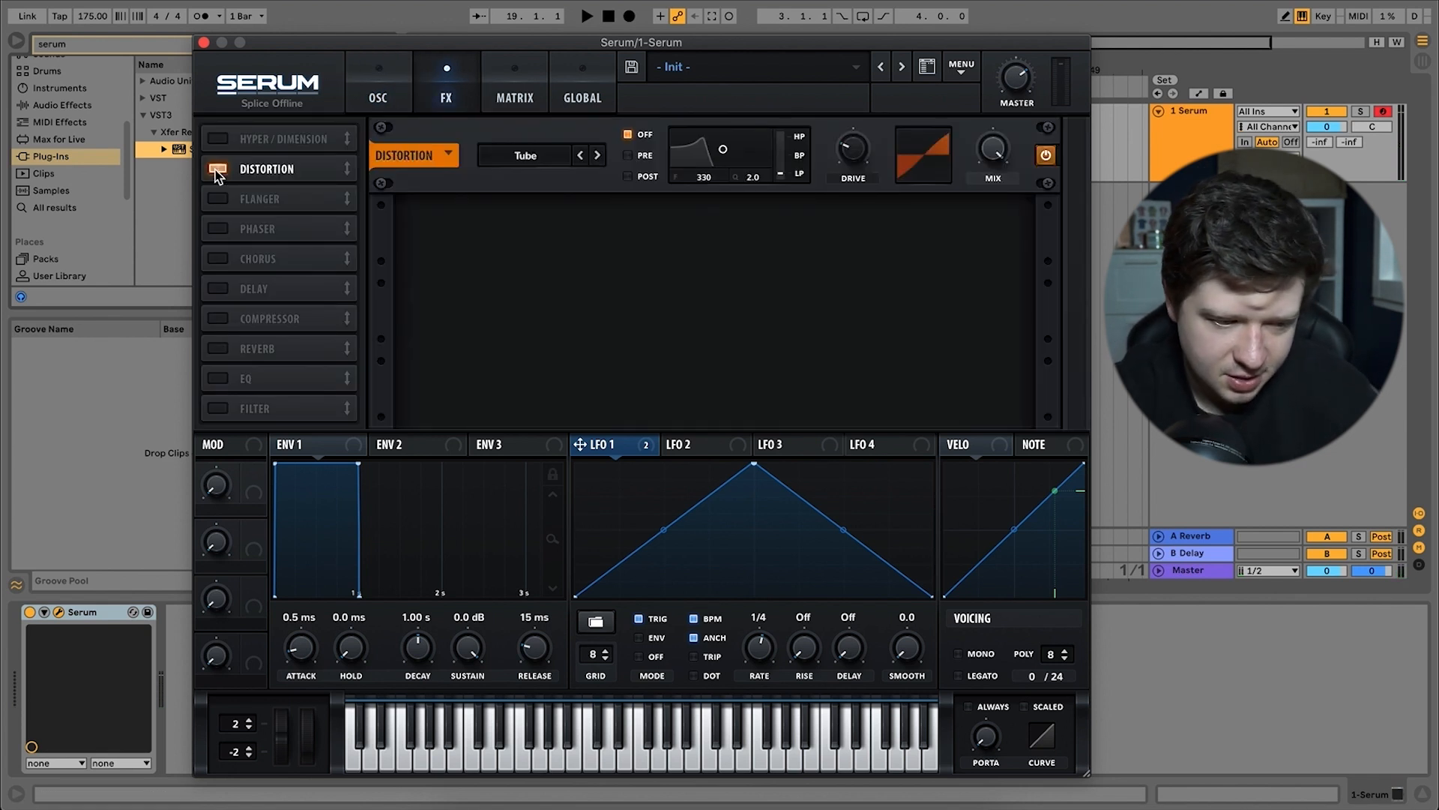
{"action": "left_click_drag", "start_coordinate": [579, 447], "coordinate": [838, 177]}
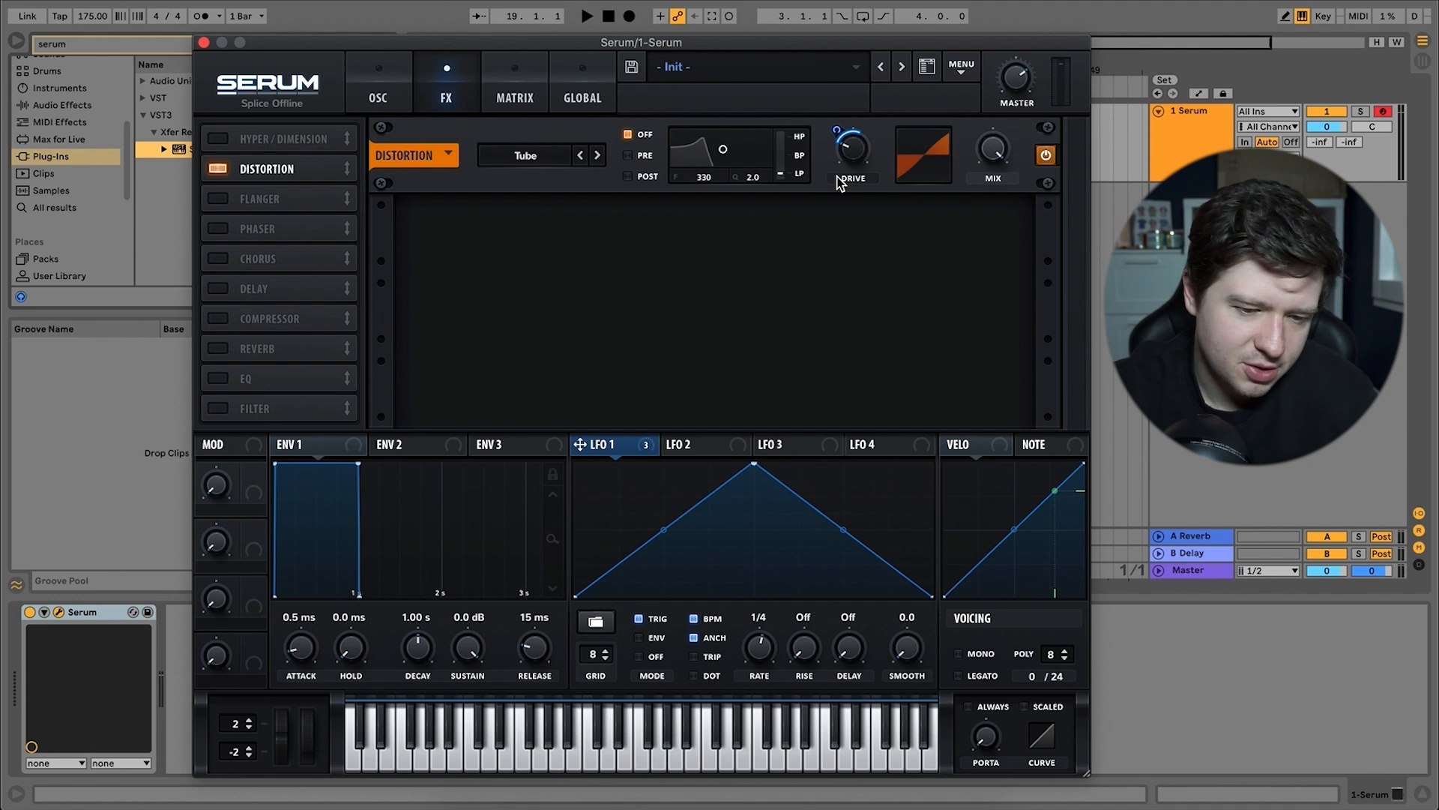
Change the distortion type to Diode 1 and lower its drive slightly.
{"action": "left_click", "coordinate": [538, 158]}
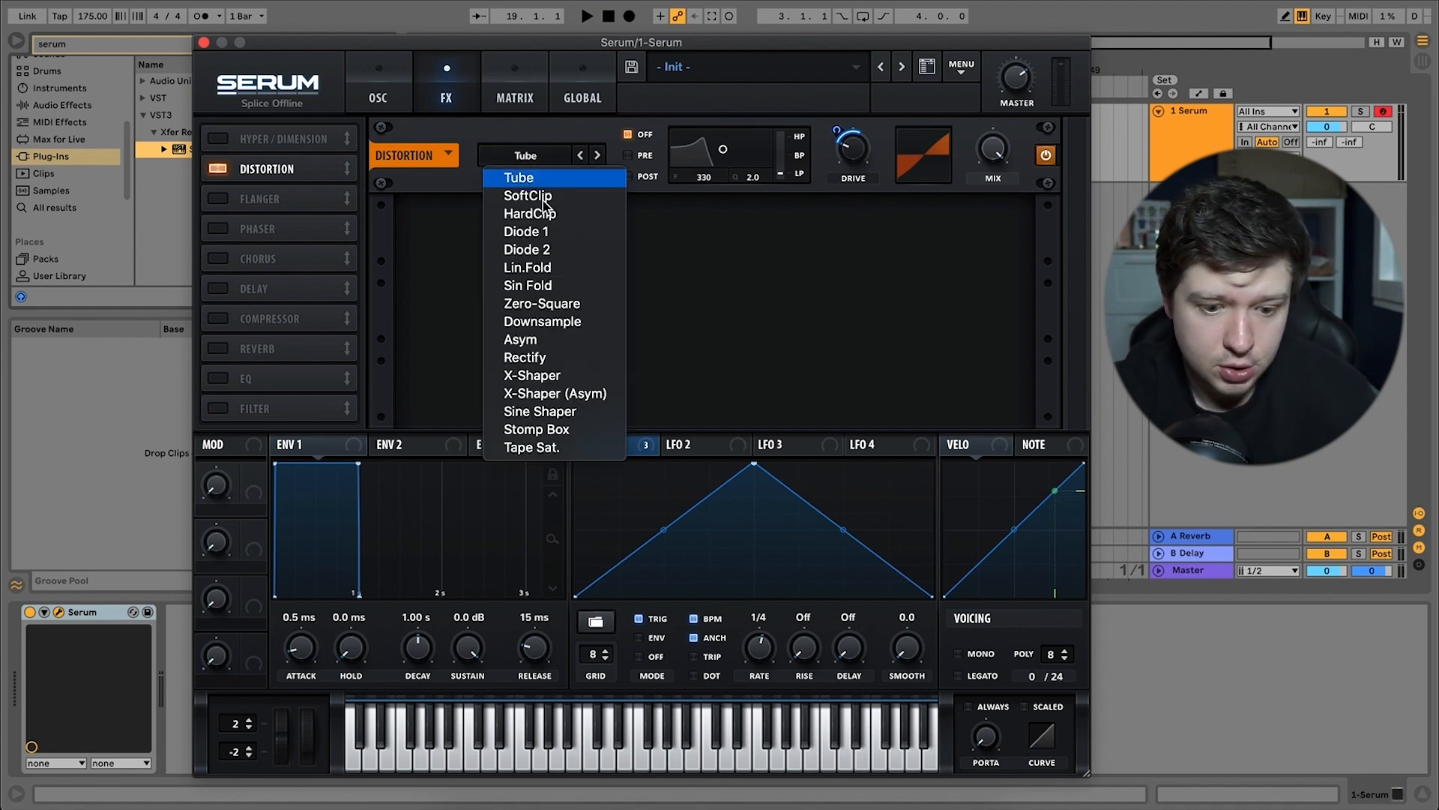
{"action": "left_click", "coordinate": [572, 233]}
{"action": "mouse_move", "coordinate": [850, 156]}
{"action": "left_click_drag", "start_coordinate": [850, 156], "coordinate": [850, 169]}
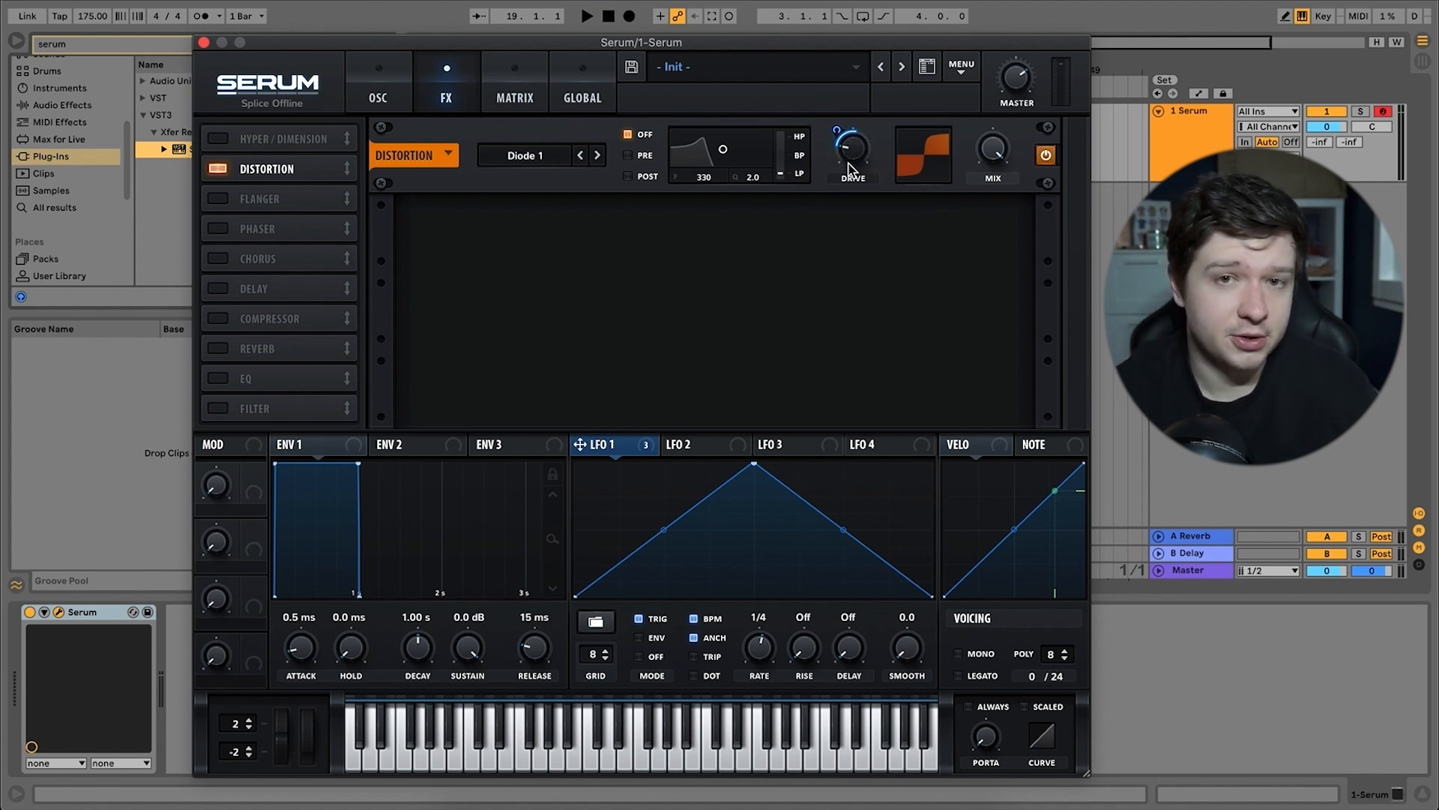
Audition the patch with the computer keyboard lowered to the C1 to D2 octave, and return to the oscillator page.
{"action": "key", "text": "space"}
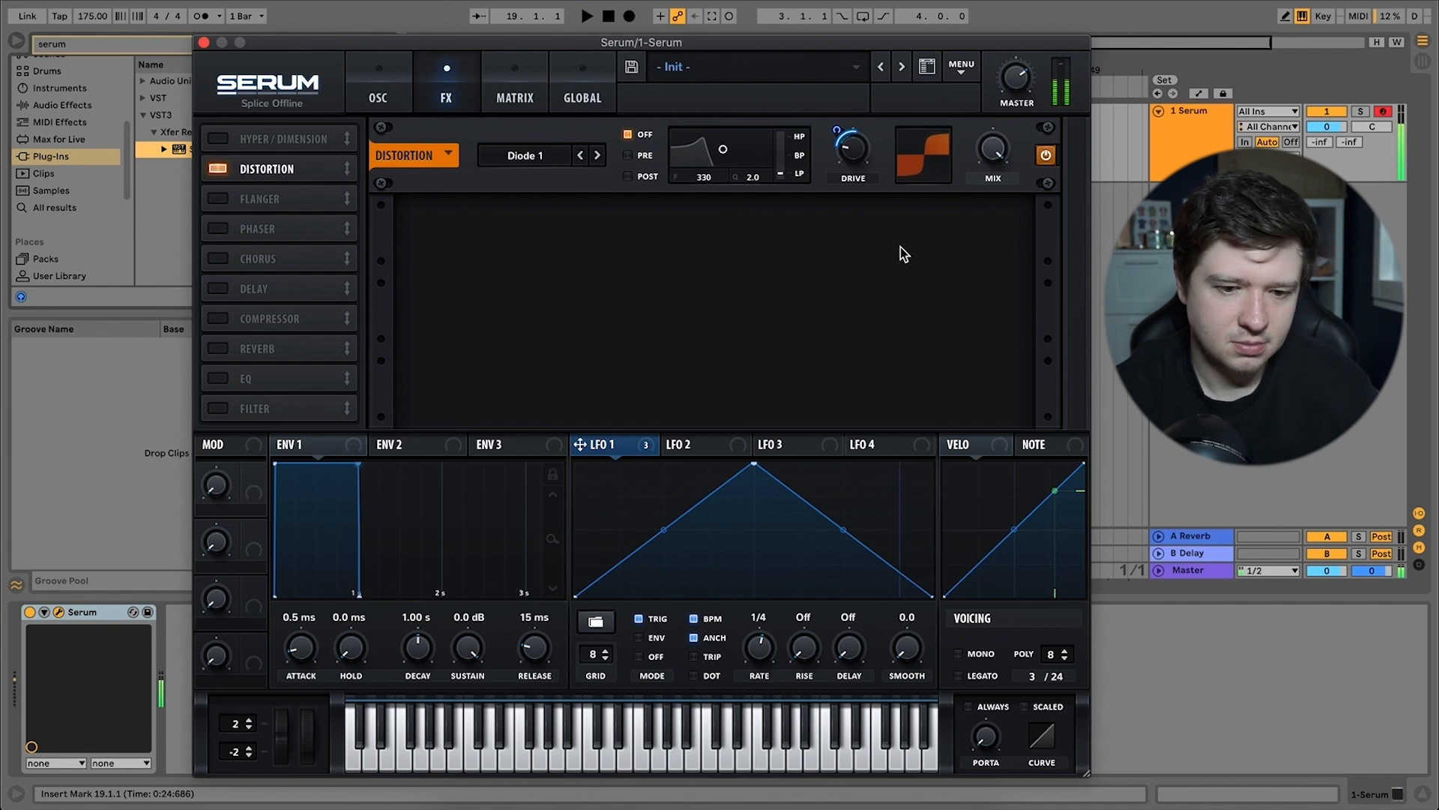
{"action": "key", "text": "z"}
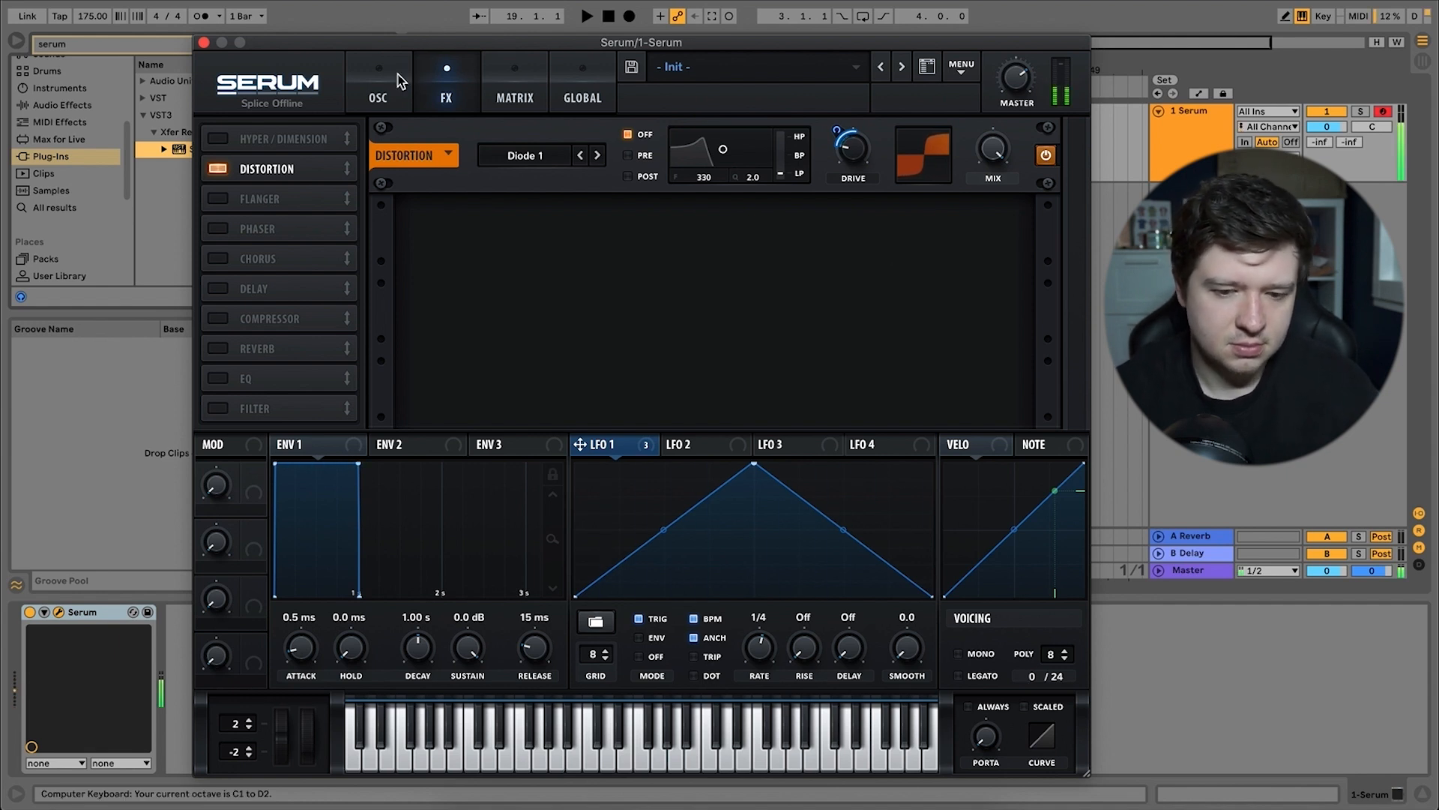
{"action": "left_click", "coordinate": [401, 81]}
{"action": "key", "text": "space"}
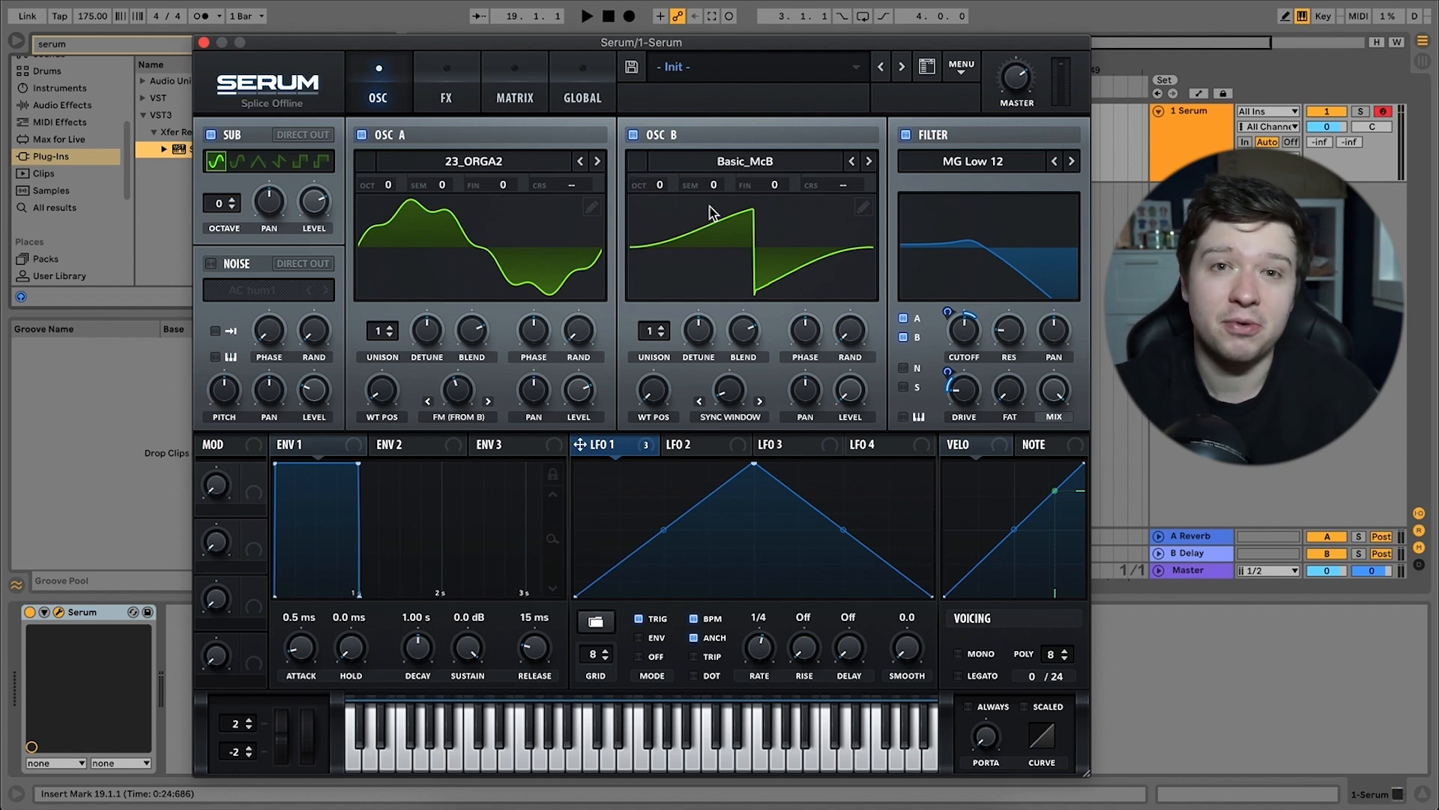
Try oscillator B's octave at +4 and +3, set its semitones to +7, and raise the octave back to +4.
{"action": "left_click_drag", "start_coordinate": [663, 186], "coordinate": [680, 49]}
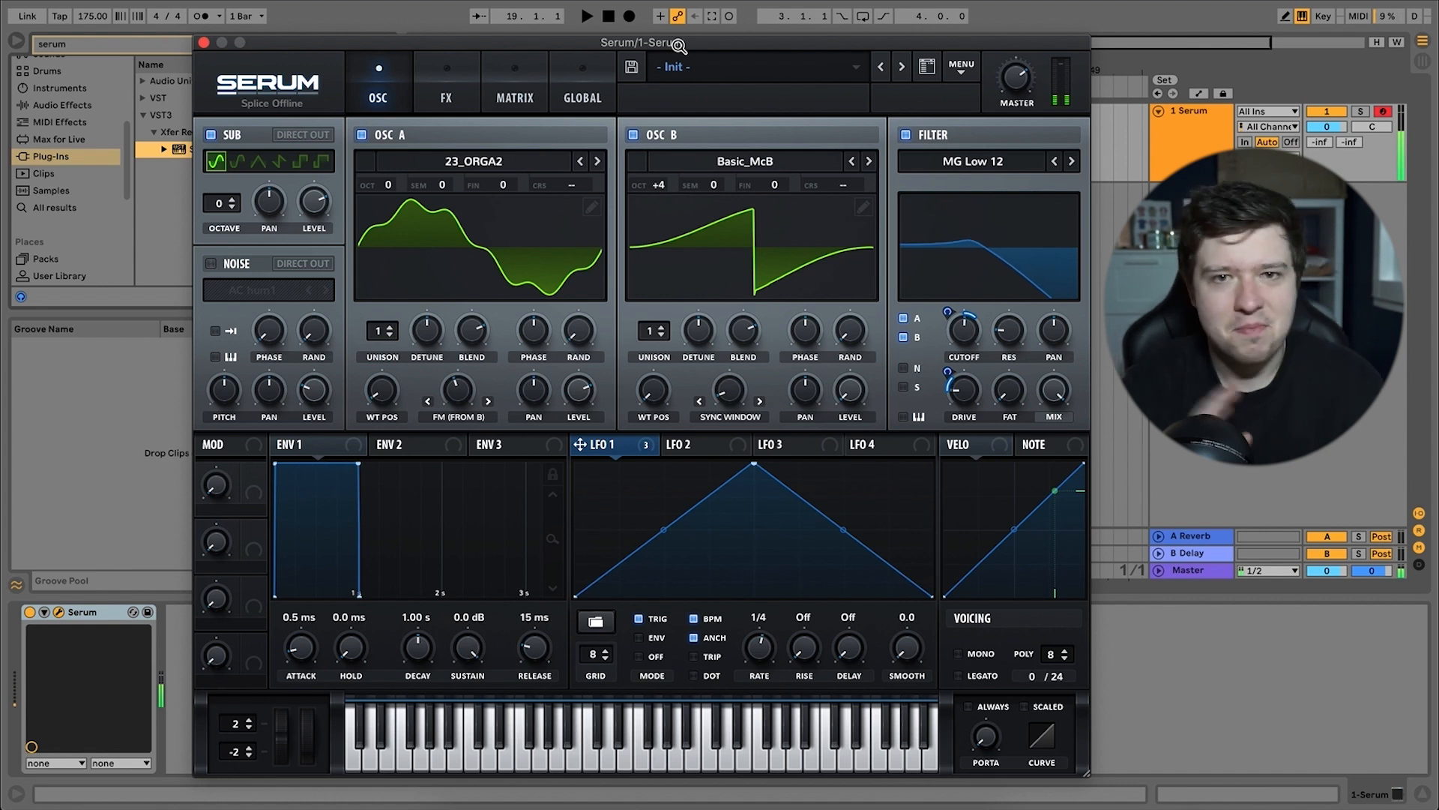
{"action": "double_click", "coordinate": [663, 183]}
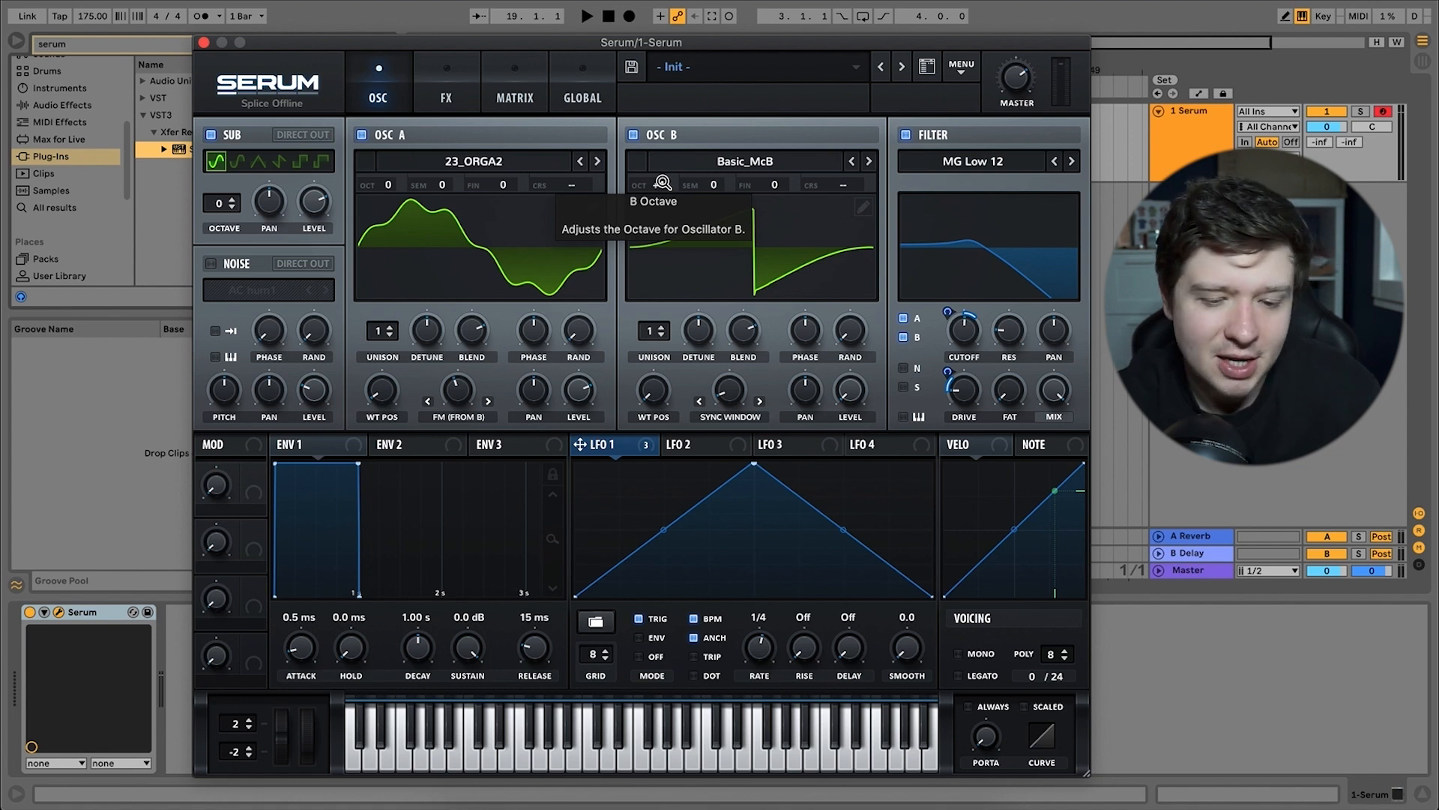
{"action": "left_click_drag", "start_coordinate": [664, 183], "coordinate": [659, 203]}
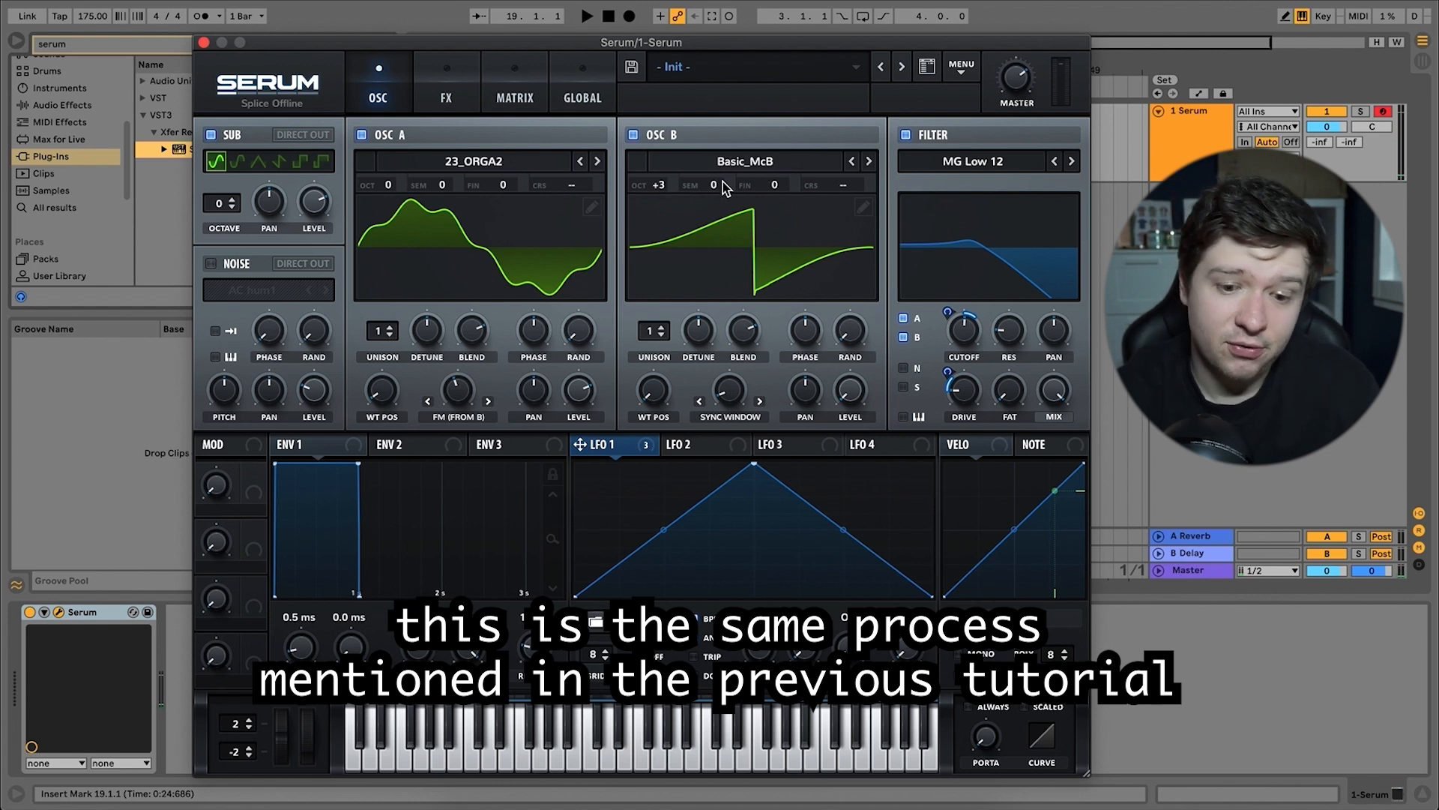
{"action": "left_click_drag", "start_coordinate": [715, 186], "coordinate": [732, 128]}
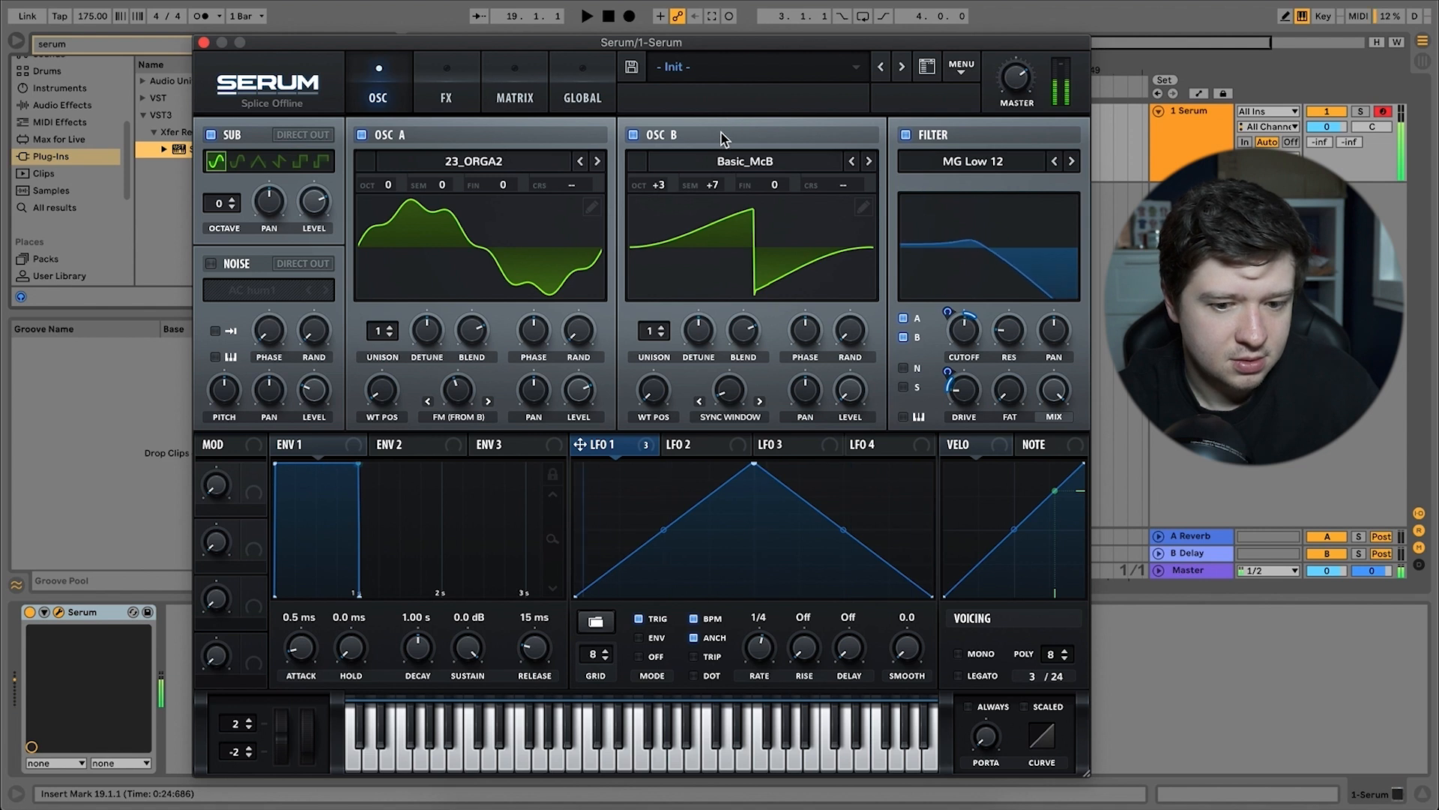
{"action": "left_click_drag", "start_coordinate": [668, 189], "coordinate": [701, 30]}
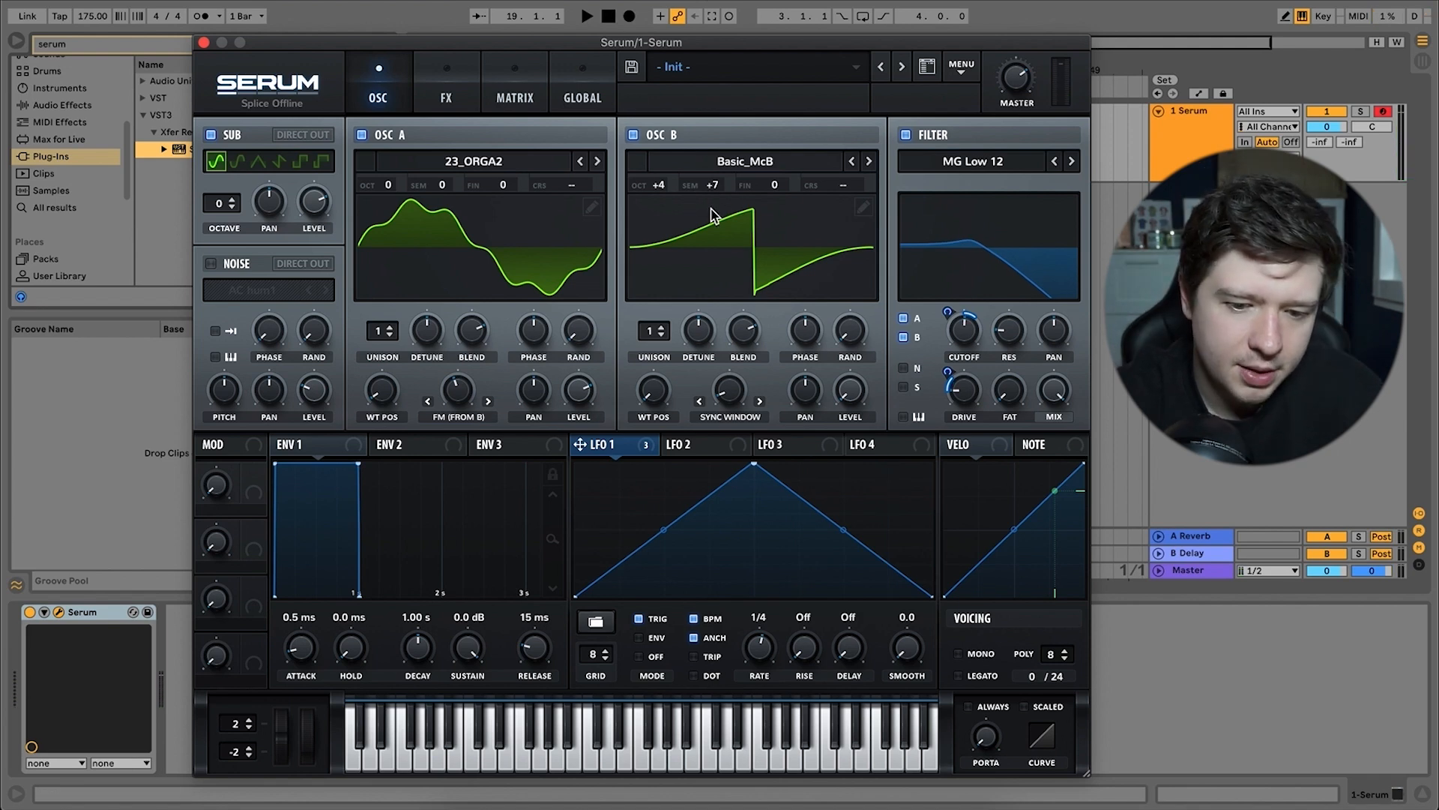
Reset oscillator B's semitone offset to 0.
{"action": "right_click", "coordinate": [716, 183]}
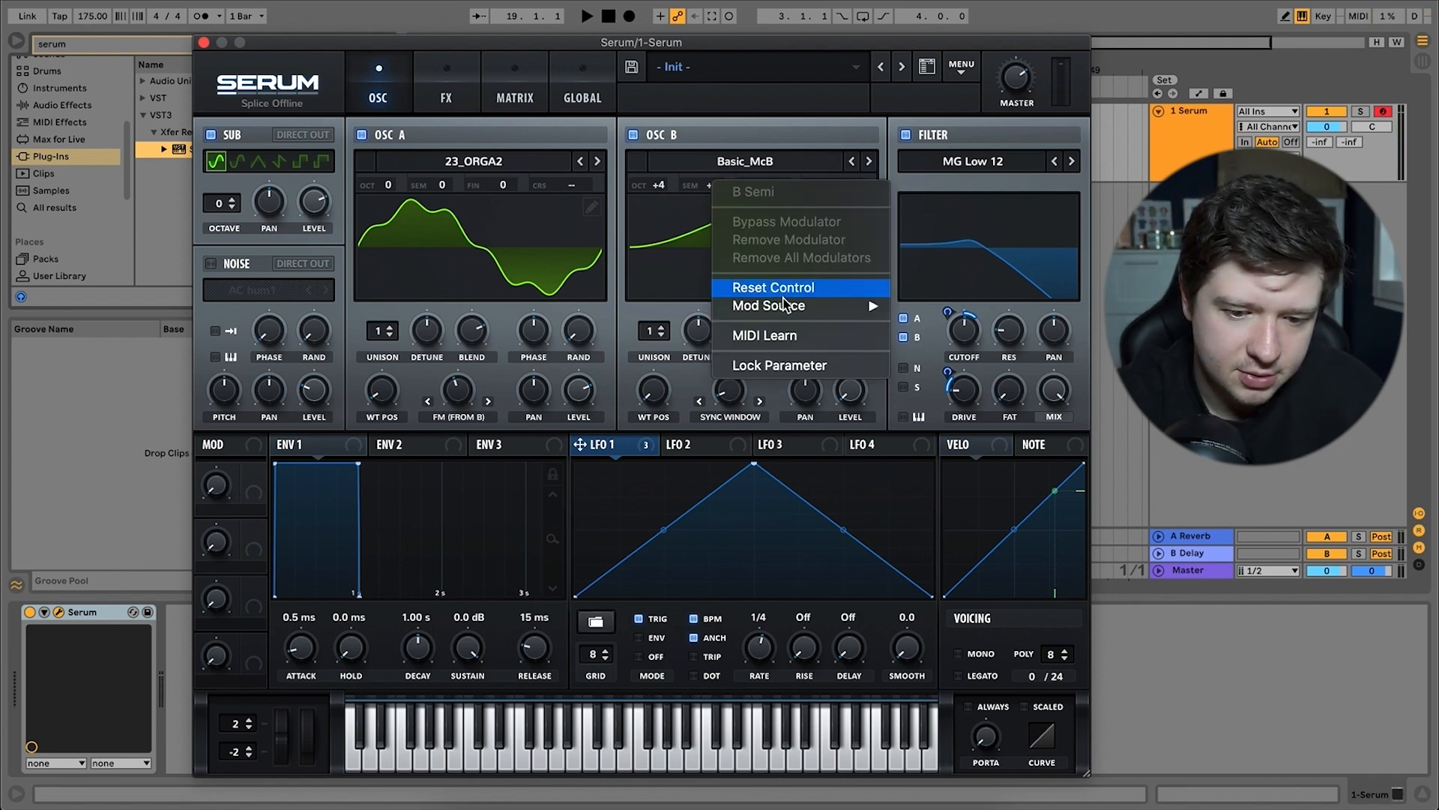
{"action": "left_click", "coordinate": [704, 146]}
{"action": "left_click_drag", "start_coordinate": [717, 185], "coordinate": [726, 280]}
Enable the compressor effect after the distortion, lower its threshold and slightly raise its gain.
{"action": "left_click", "coordinate": [473, 84]}
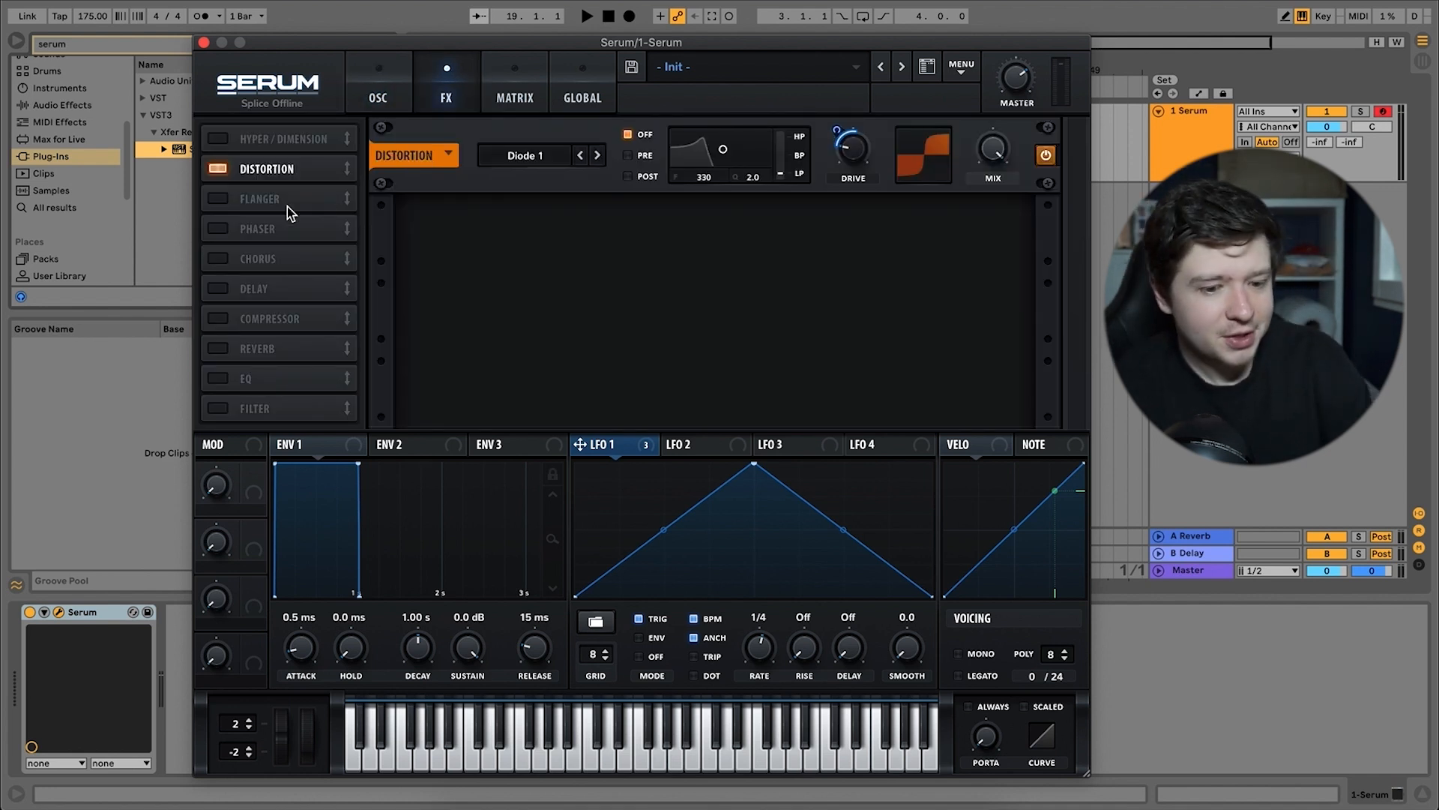
{"action": "left_click", "coordinate": [218, 318]}
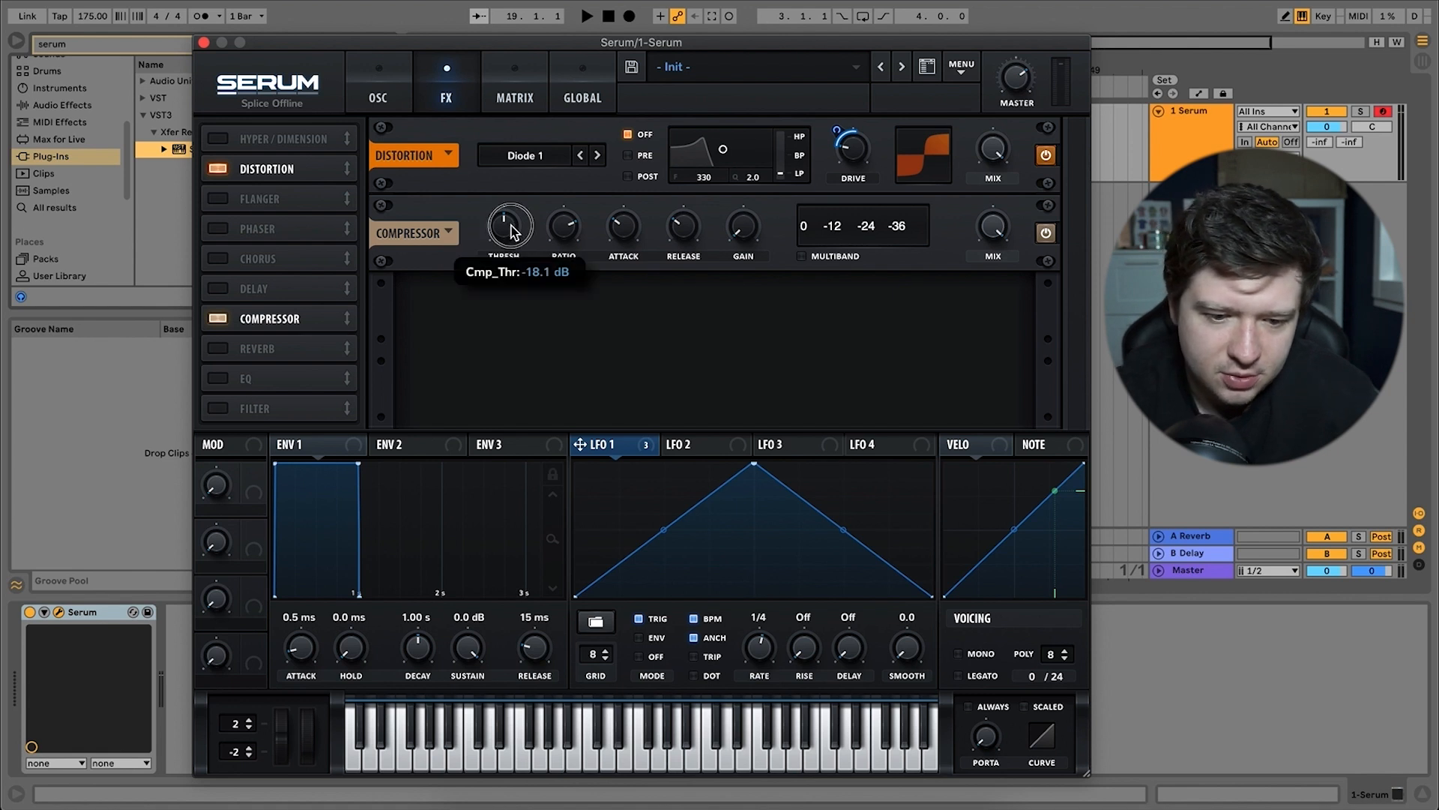
{"action": "left_click_drag", "start_coordinate": [511, 227], "coordinate": [508, 268]}
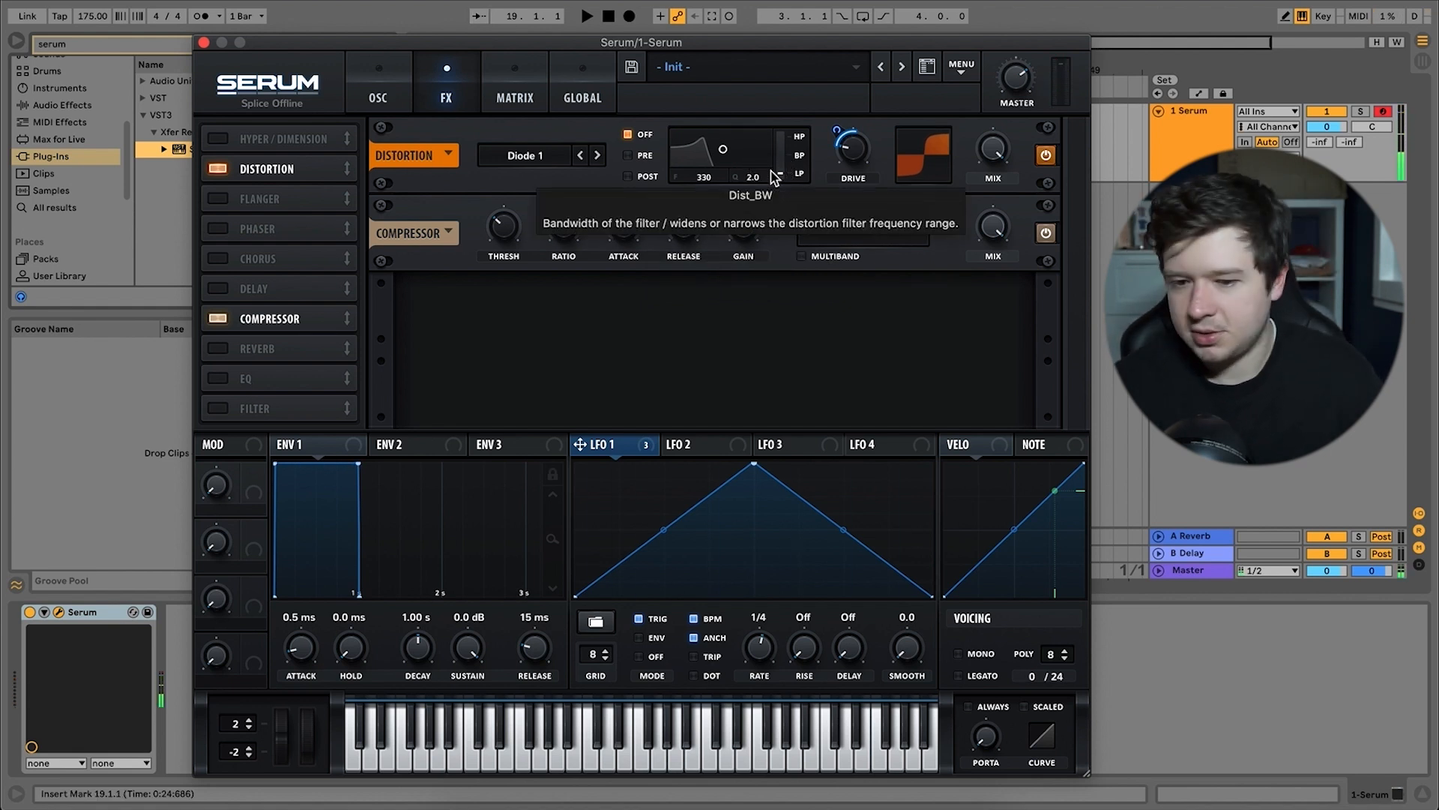
{"action": "mouse_move", "coordinate": [1023, 118]}
{"action": "left_click_drag", "start_coordinate": [1021, 118], "coordinate": [1024, 131]}
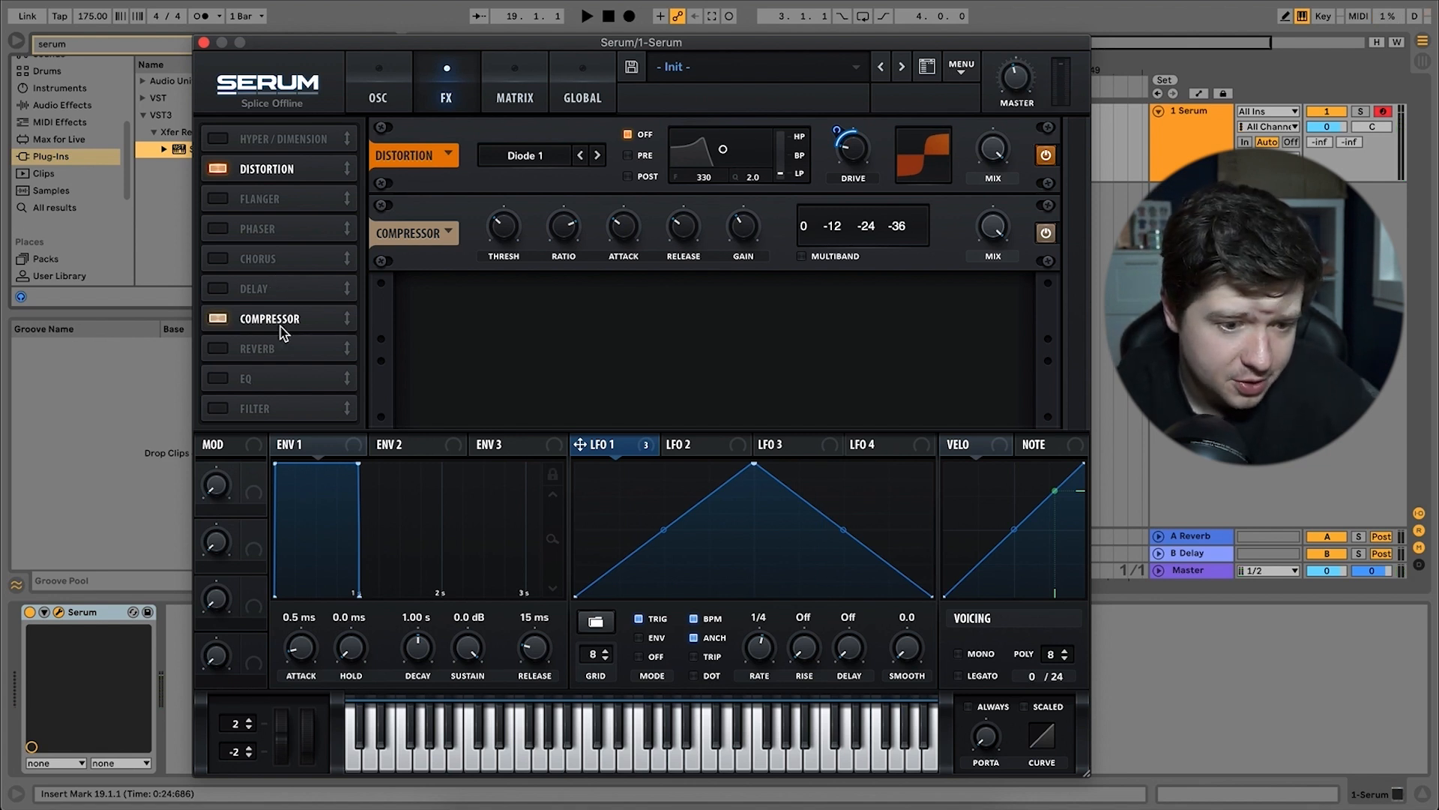
Enable Hyper/Dimension below the compressor, set the Dimension size to 14% and raise the Dimension mix.
{"action": "left_click", "coordinate": [257, 139]}
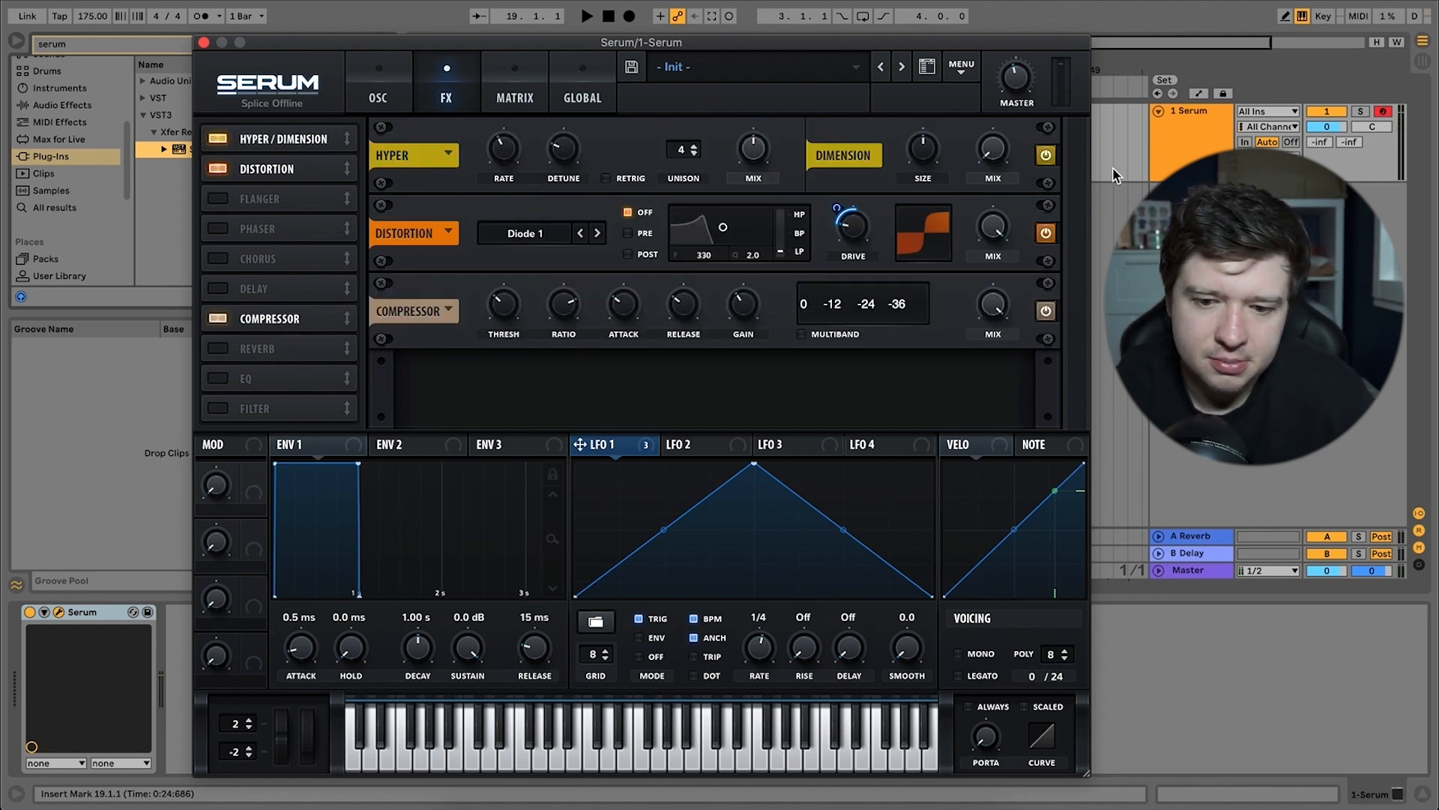
{"action": "left_click_drag", "start_coordinate": [246, 141], "coordinate": [303, 322]}
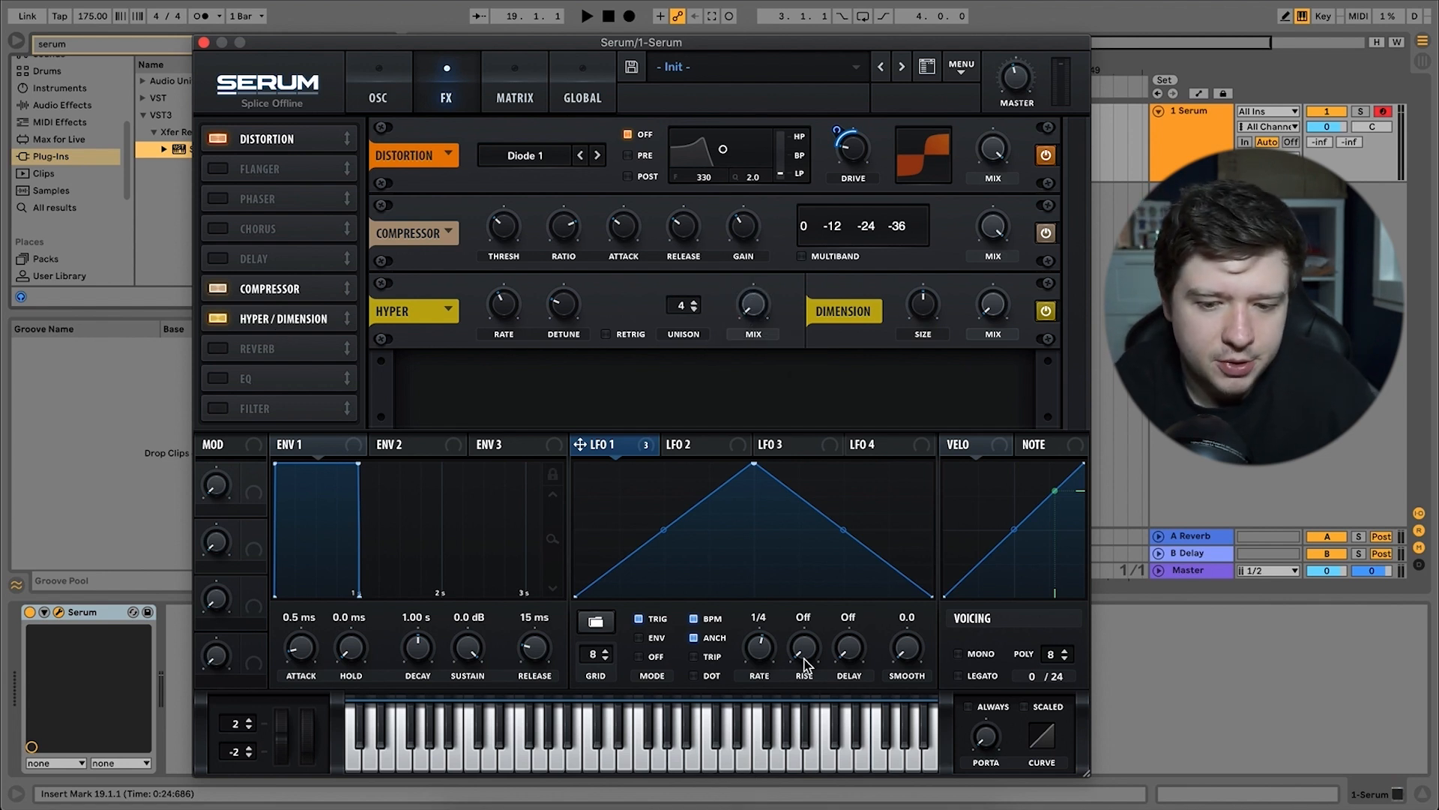
{"action": "left_click", "coordinate": [1005, 303]}
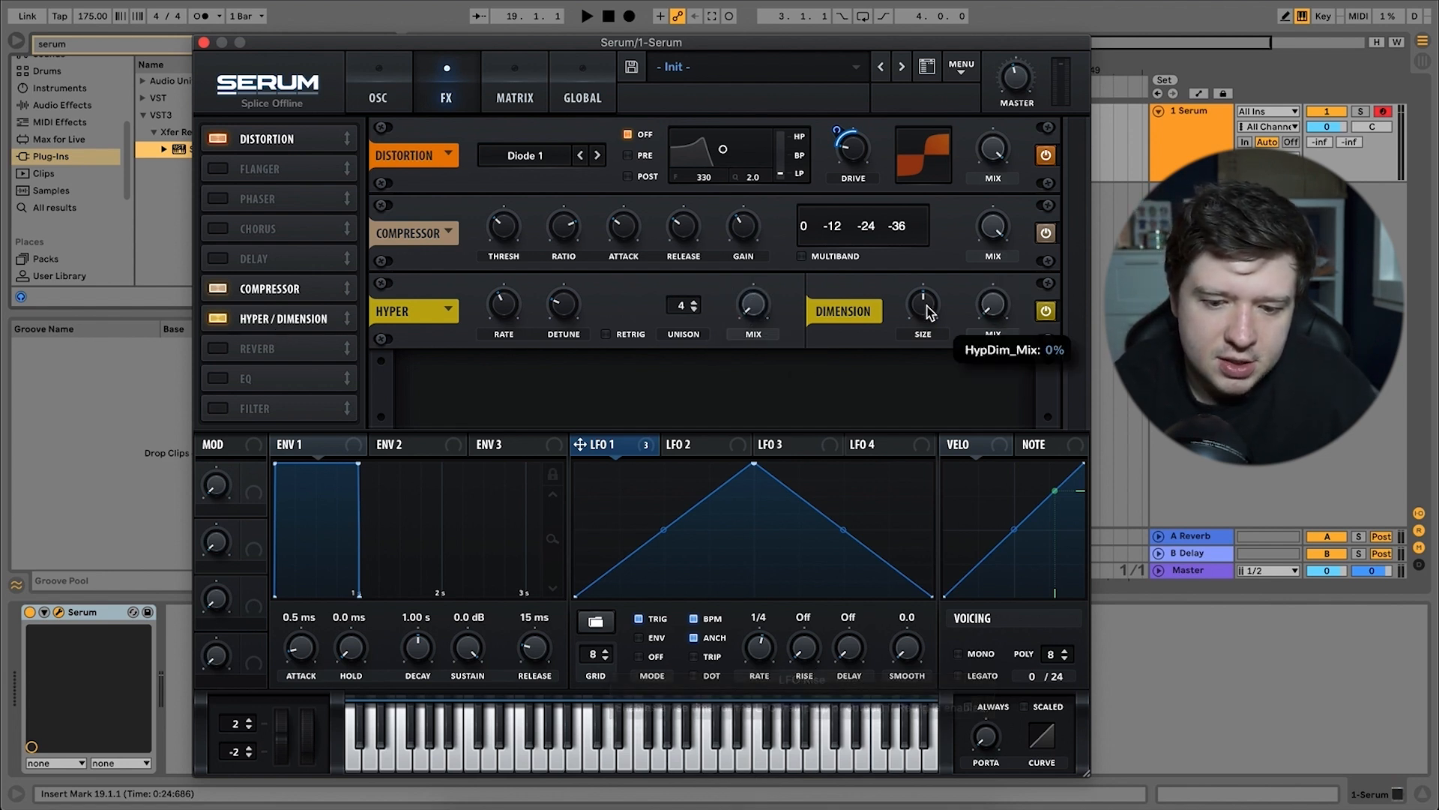
{"action": "left_click_drag", "start_coordinate": [926, 313], "coordinate": [925, 389]}
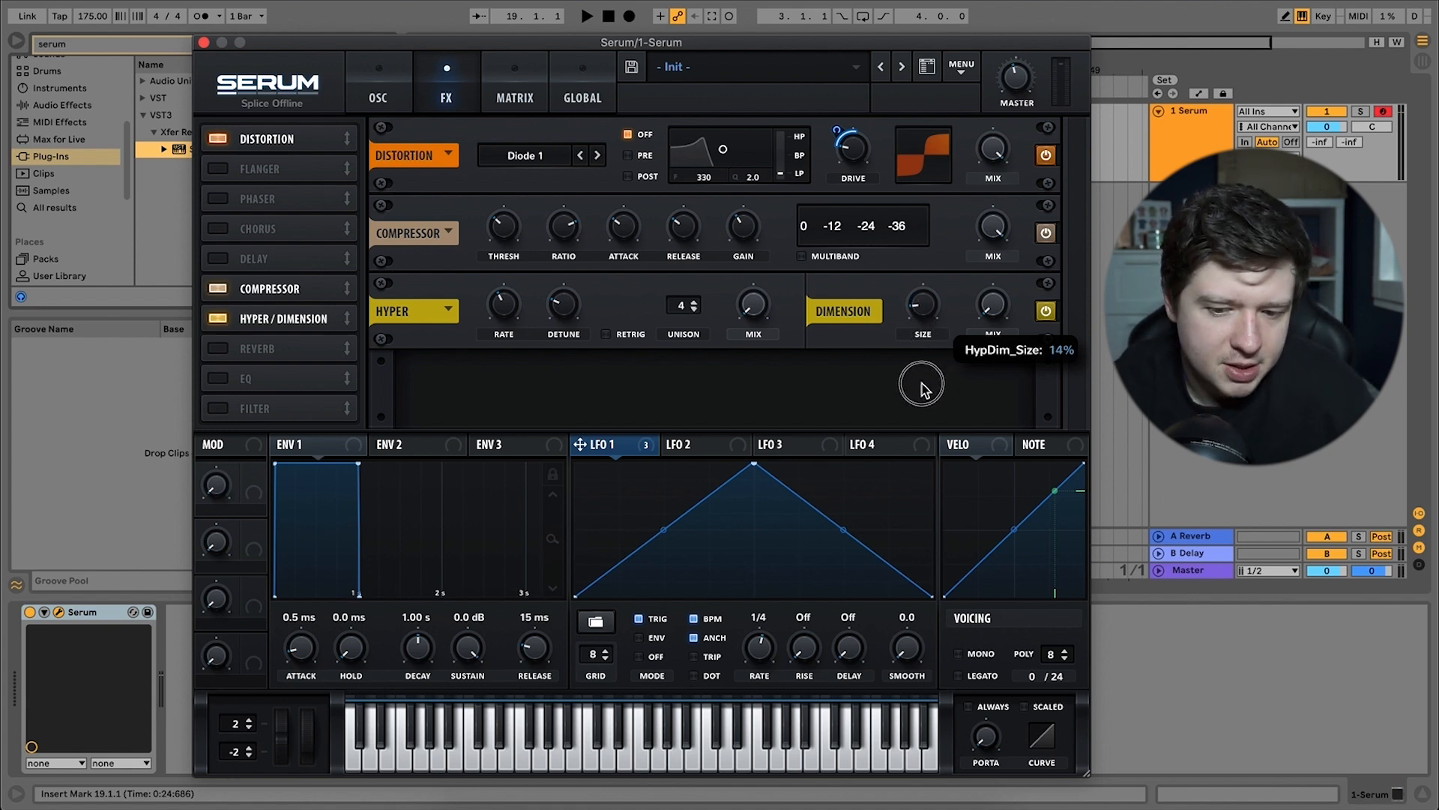
{"action": "left_click_drag", "start_coordinate": [994, 300], "coordinate": [1012, 264]}
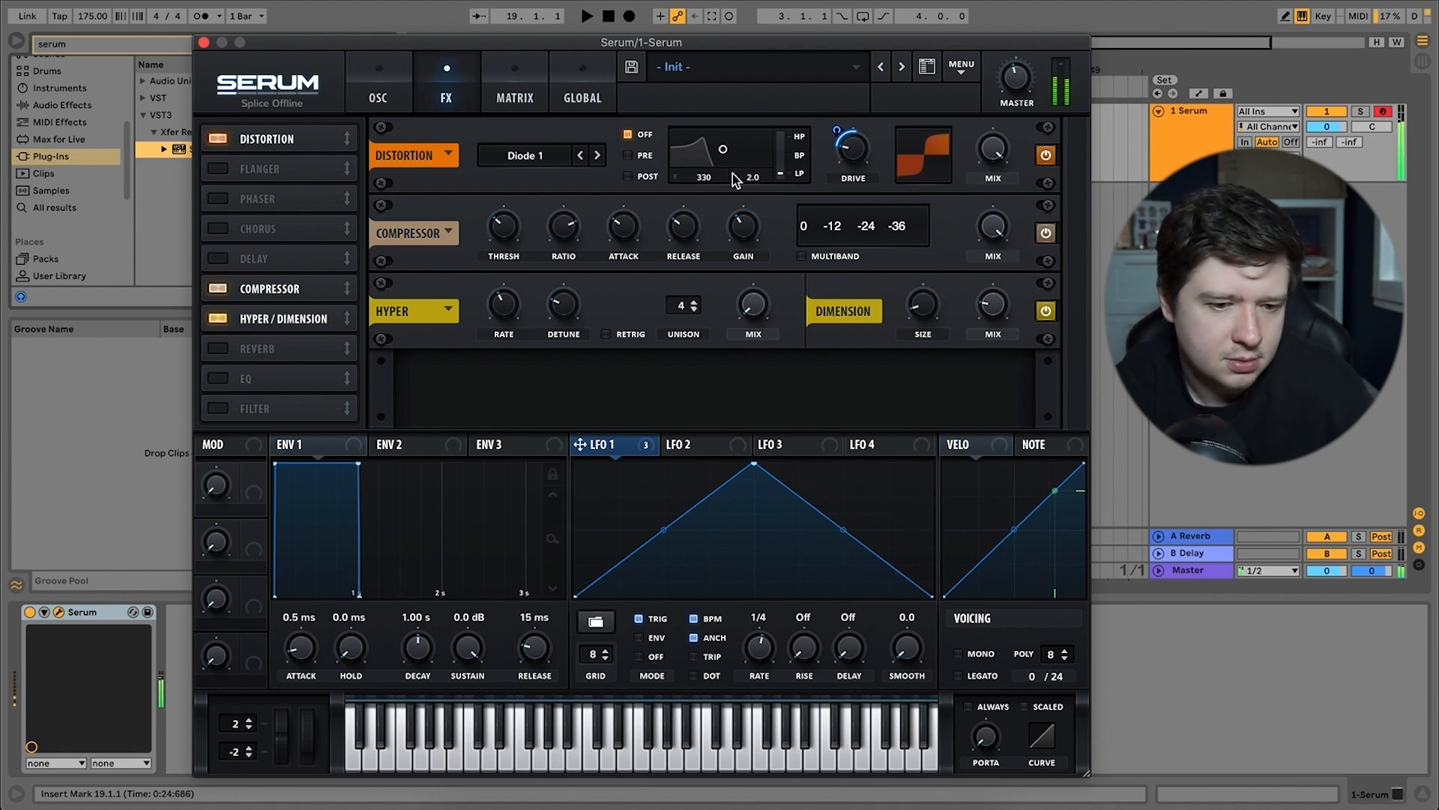
Set LFO 1's rate to 1/8 and try oscillator B's octave at +3 before returning it to +4.
{"action": "left_click", "coordinate": [400, 88]}
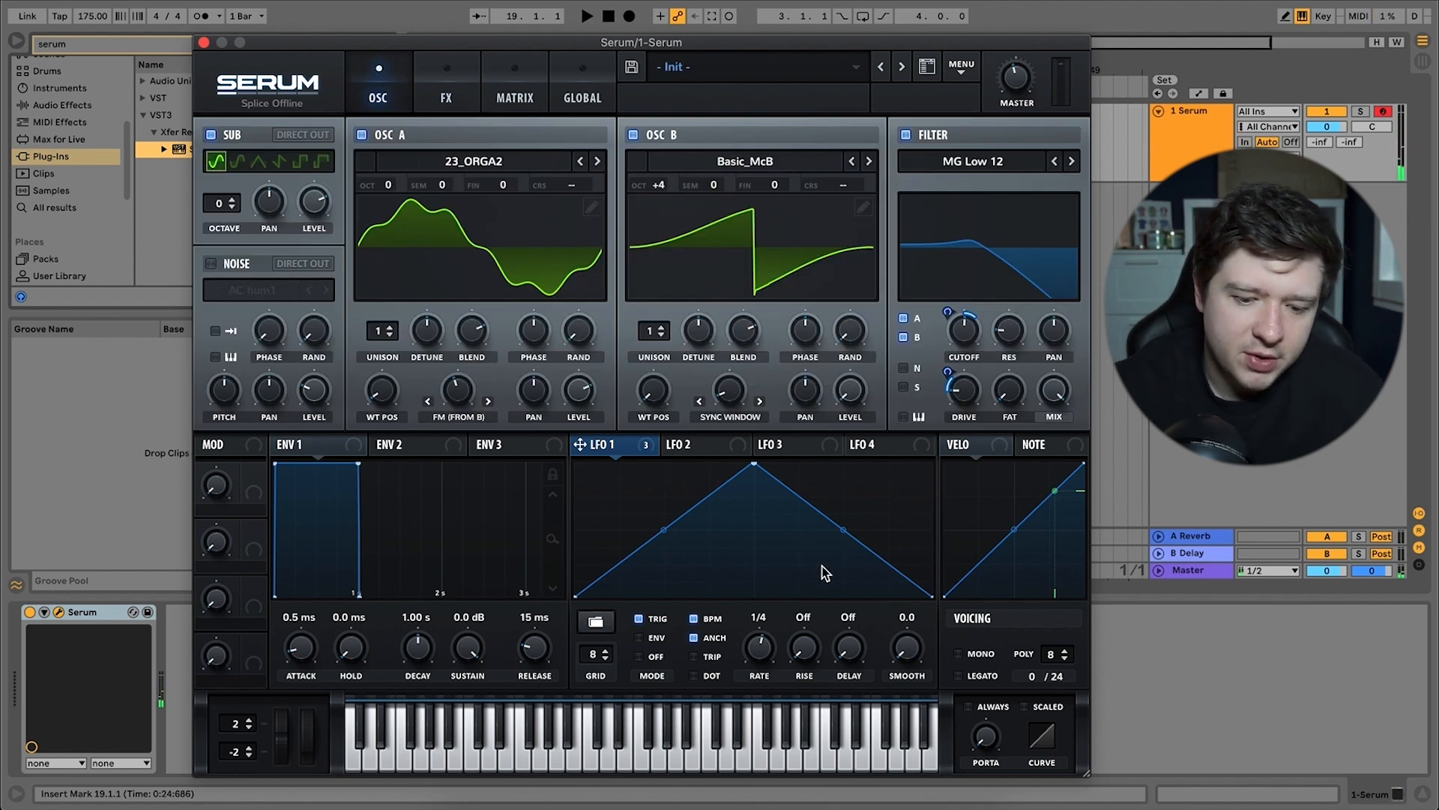
{"action": "scroll", "coordinate": [764, 653], "scroll_direction": "up", "scroll_amount": 1}
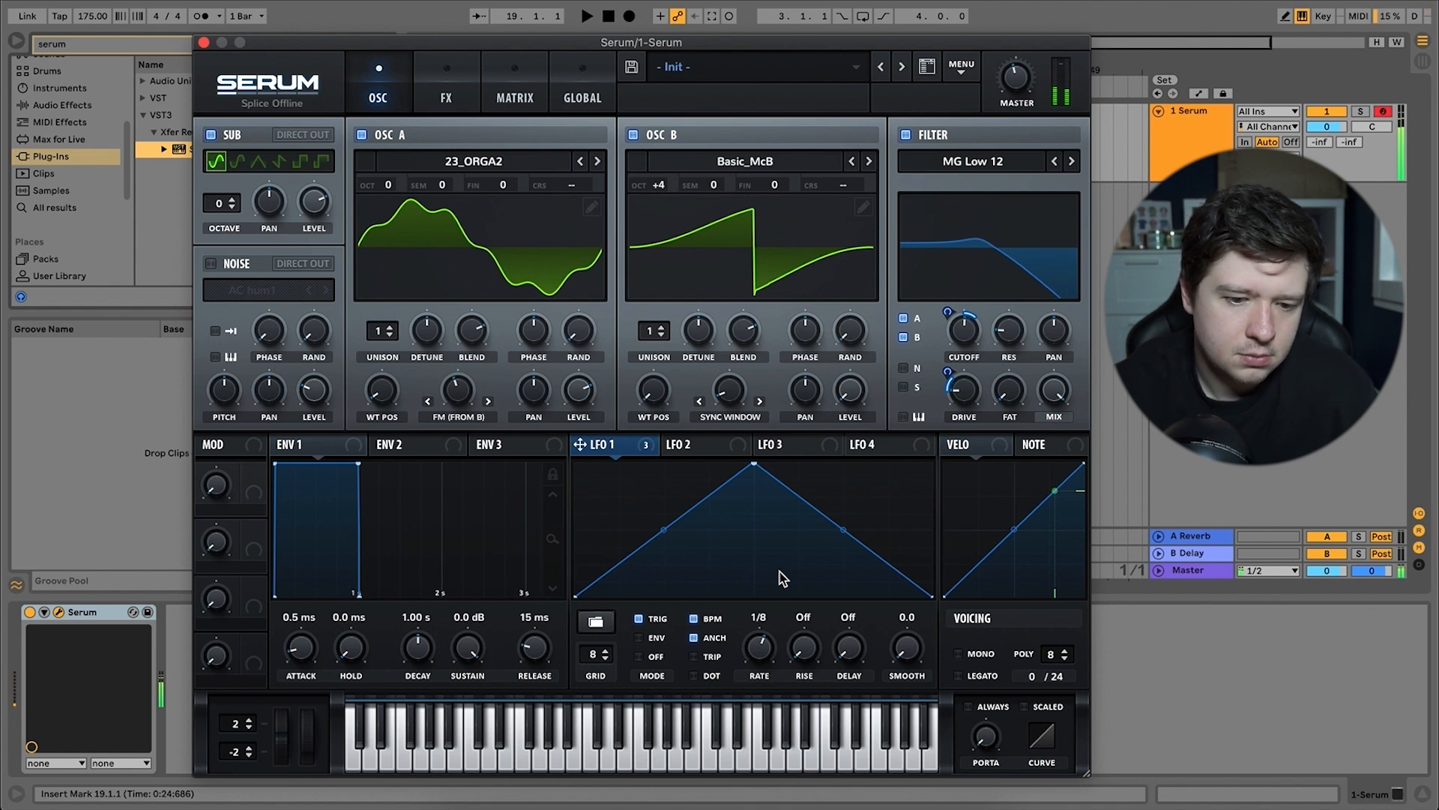
{"action": "left_click_drag", "start_coordinate": [658, 186], "coordinate": [658, 204]}
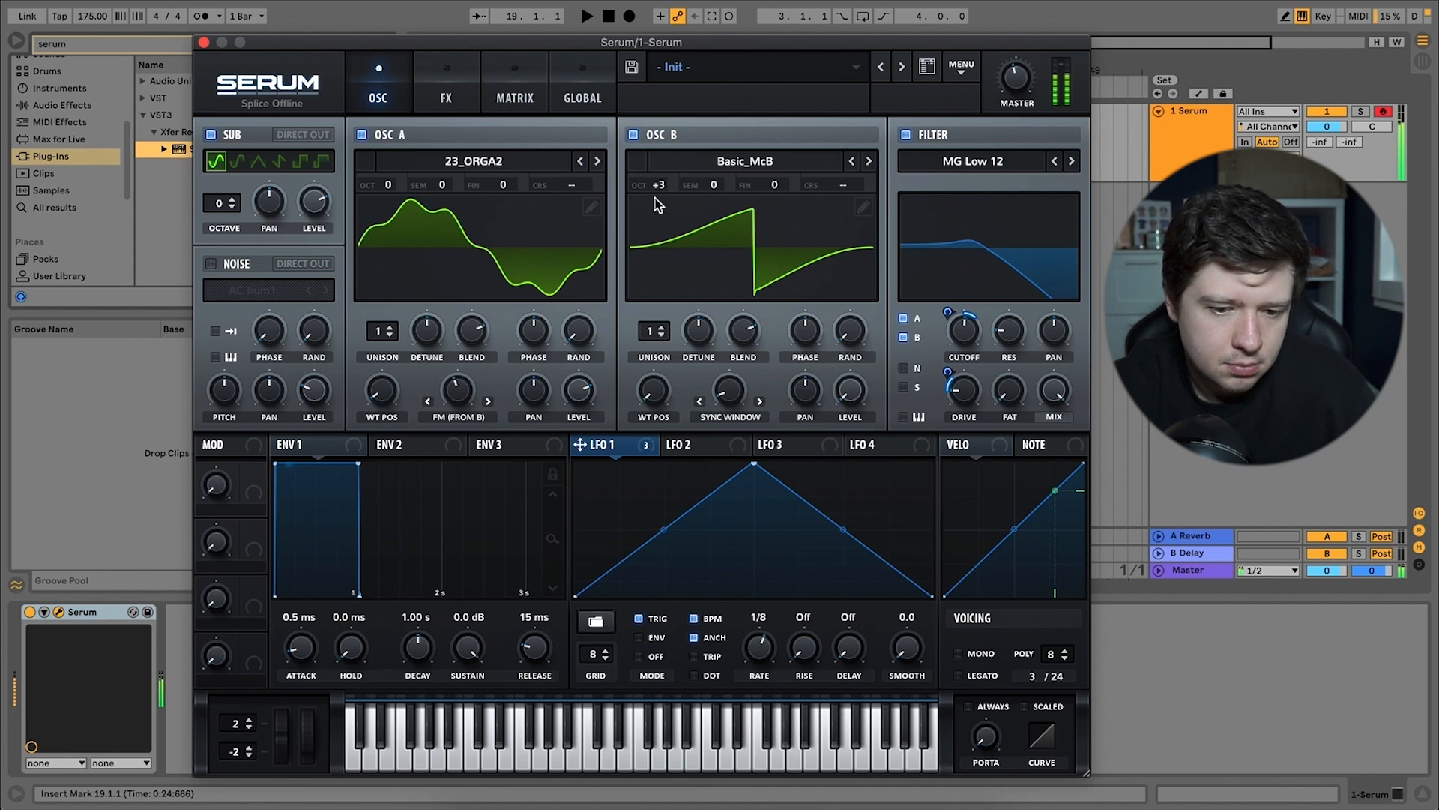
{"action": "left_click_drag", "start_coordinate": [662, 187], "coordinate": [679, 173]}
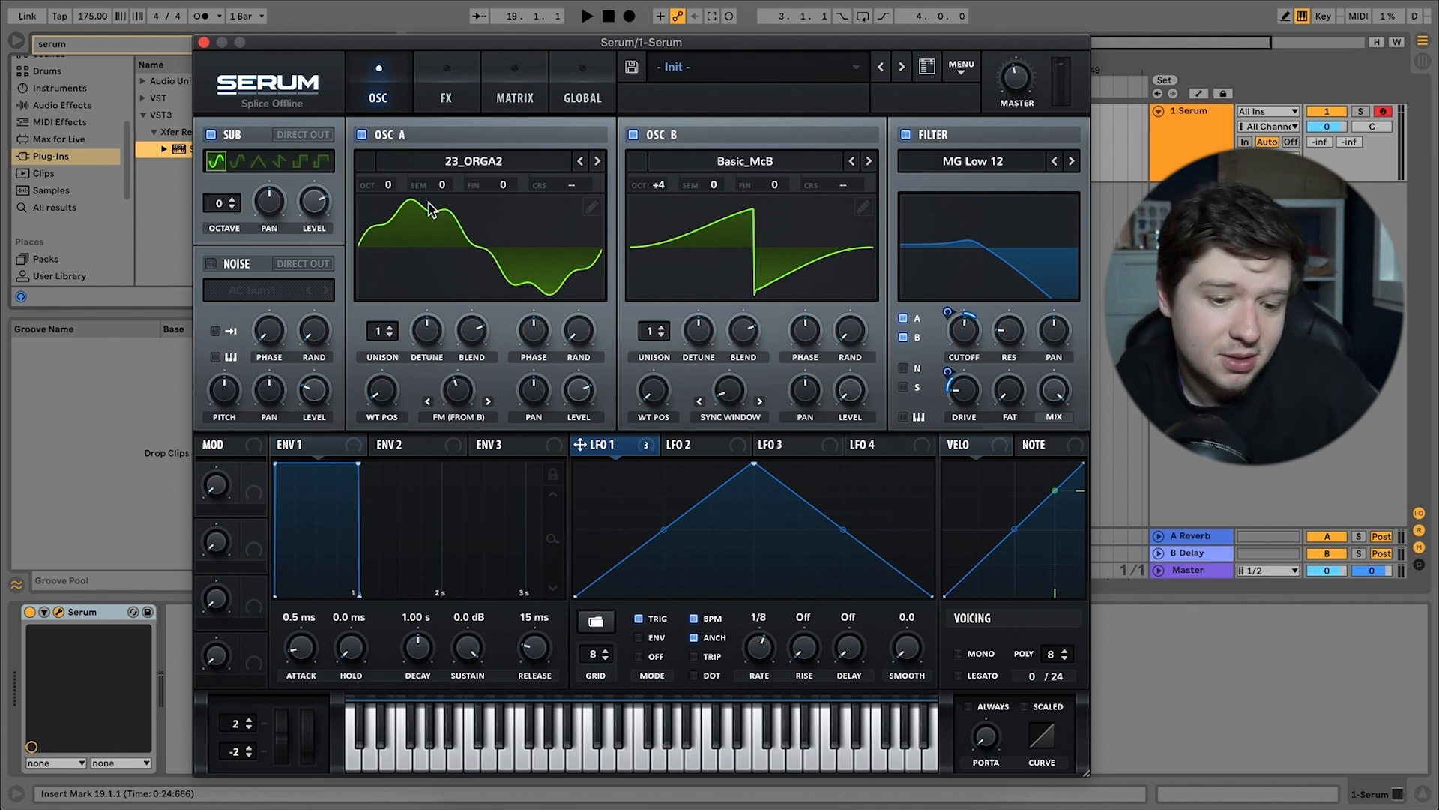
Raise oscillator B's sync window amount and readjust oscillator A's FM (from B) amount around it.
{"action": "left_click_drag", "start_coordinate": [467, 396], "coordinate": [492, 433]}
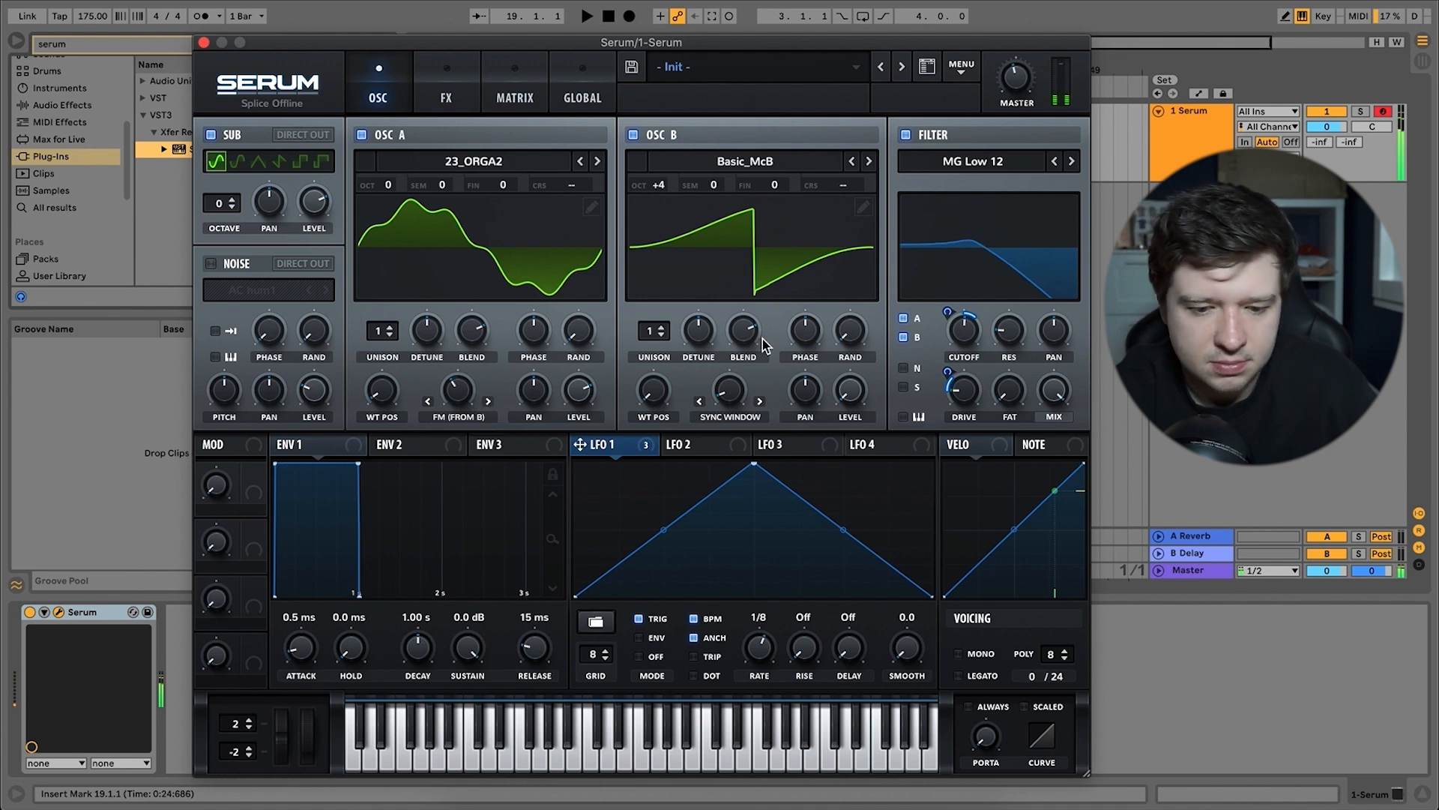
{"action": "left_click_drag", "start_coordinate": [731, 388], "coordinate": [780, 314]}
{"action": "left_click_drag", "start_coordinate": [461, 374], "coordinate": [471, 369]}
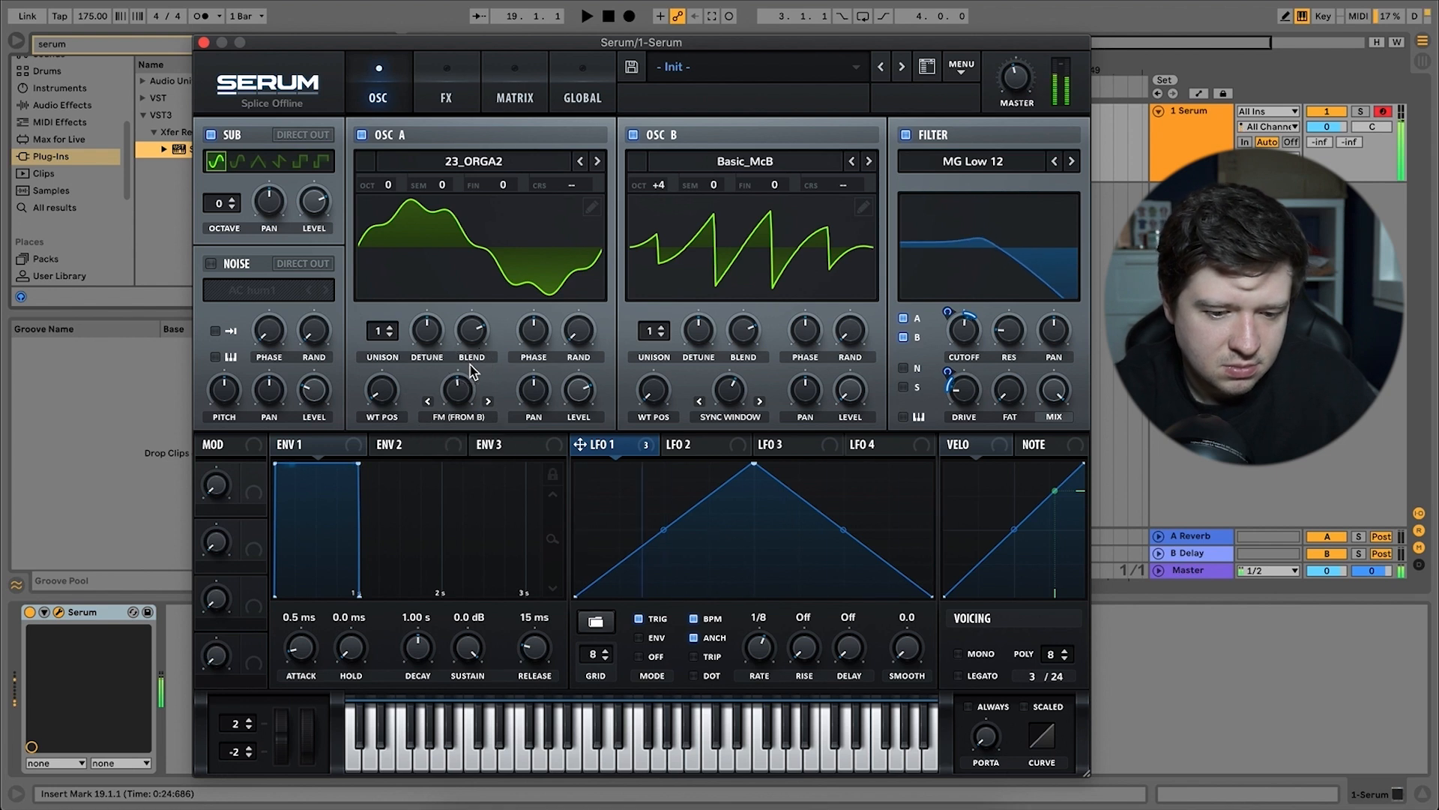